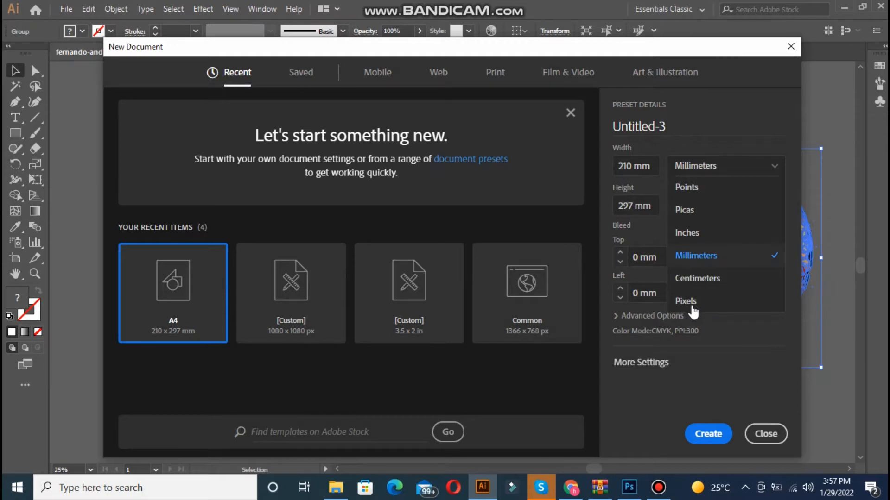
Set the new document's units to pixels, its width to 612 px and its height to 792 px
{"action": "left_click", "coordinate": [692, 305]}
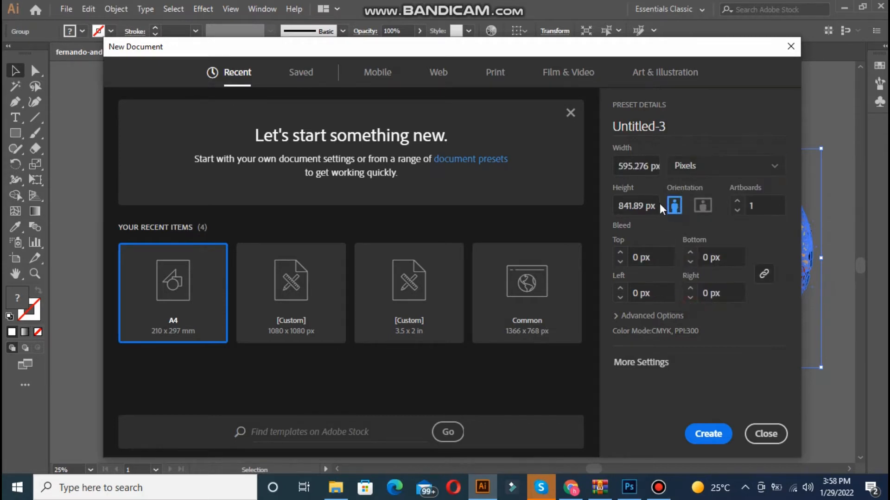
{"action": "triple_click", "coordinate": [649, 166]}
{"action": "key", "text": "BackSpace"}
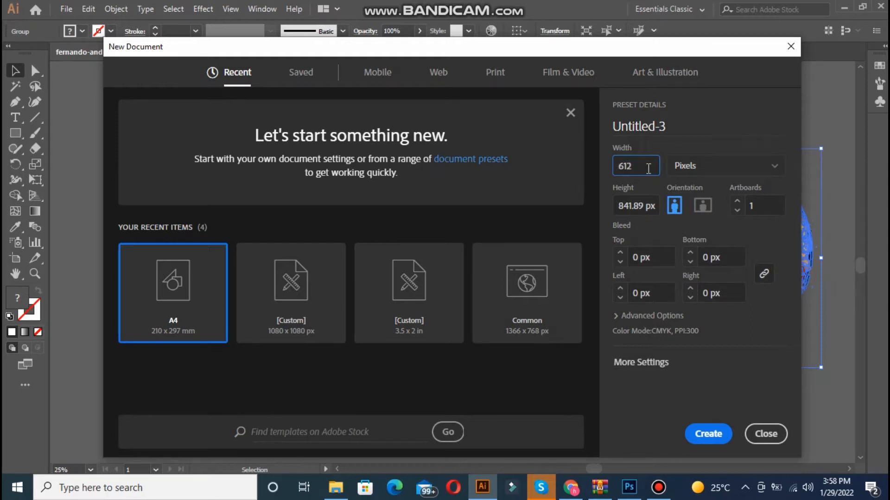
{"action": "triple_click", "coordinate": [641, 207]}
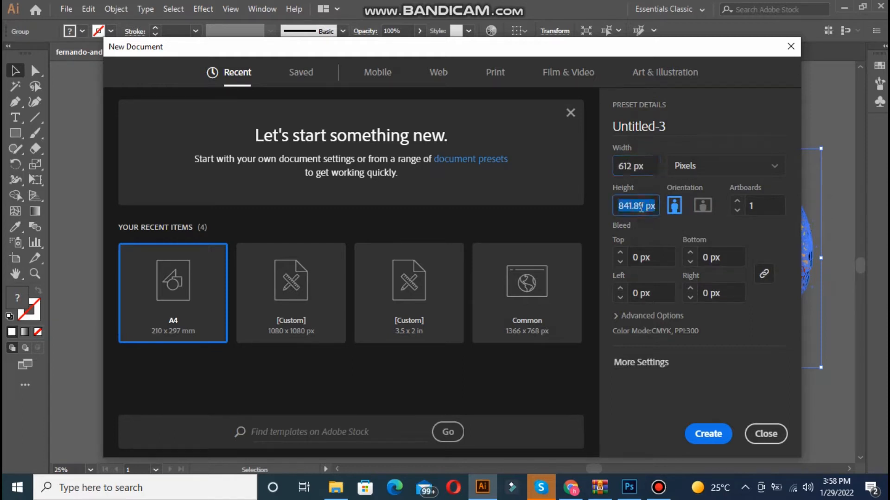
{"action": "key", "text": "BackSpace"}
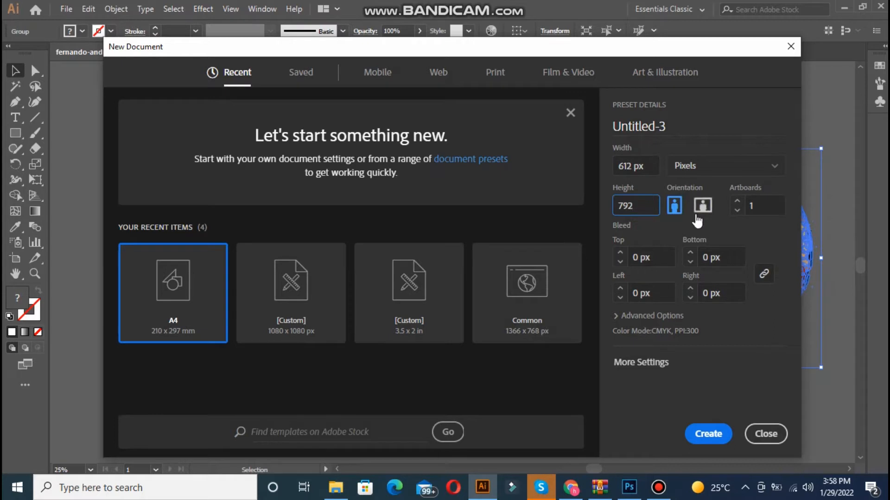
Set the new document's color mode to CMYK in its additional settings and create the document
{"action": "left_click", "coordinate": [629, 369]}
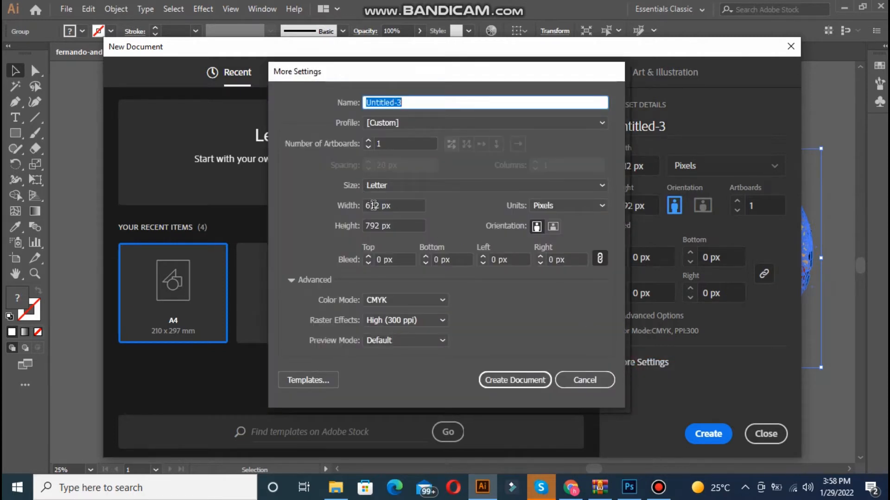
{"action": "left_click", "coordinate": [412, 306]}
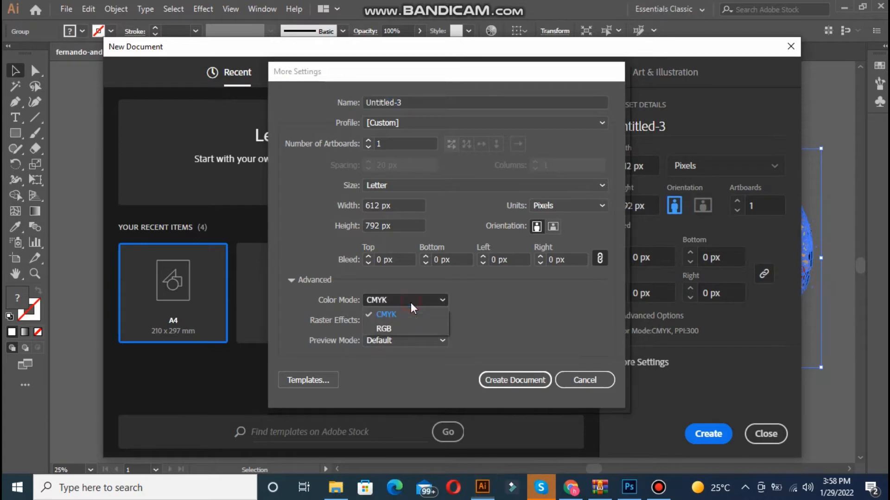
{"action": "left_click", "coordinate": [410, 327]}
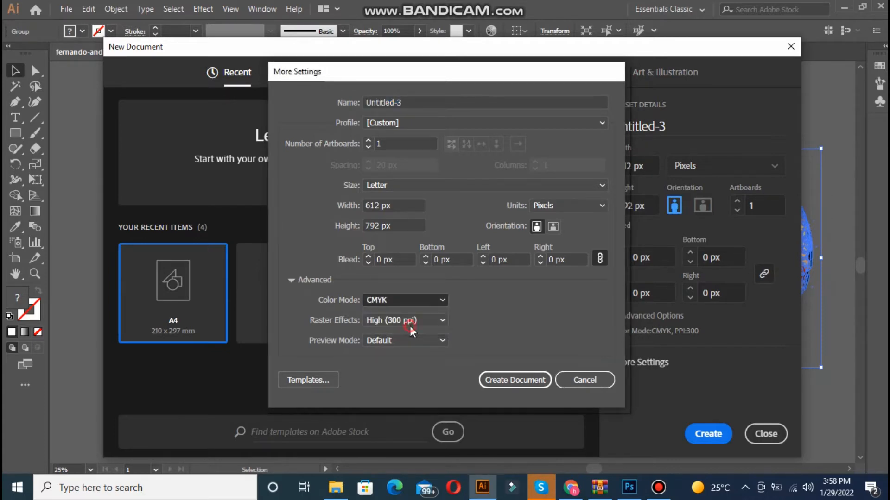
{"action": "left_click", "coordinate": [423, 301]}
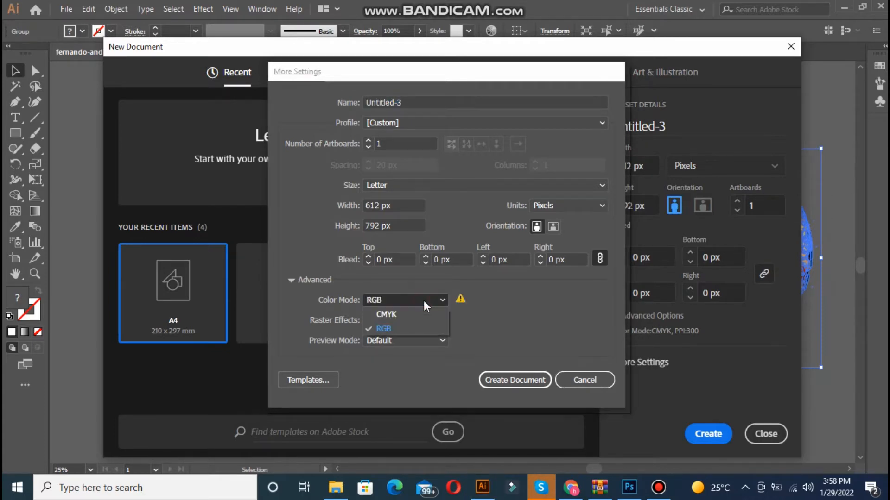
{"action": "left_click", "coordinate": [409, 325]}
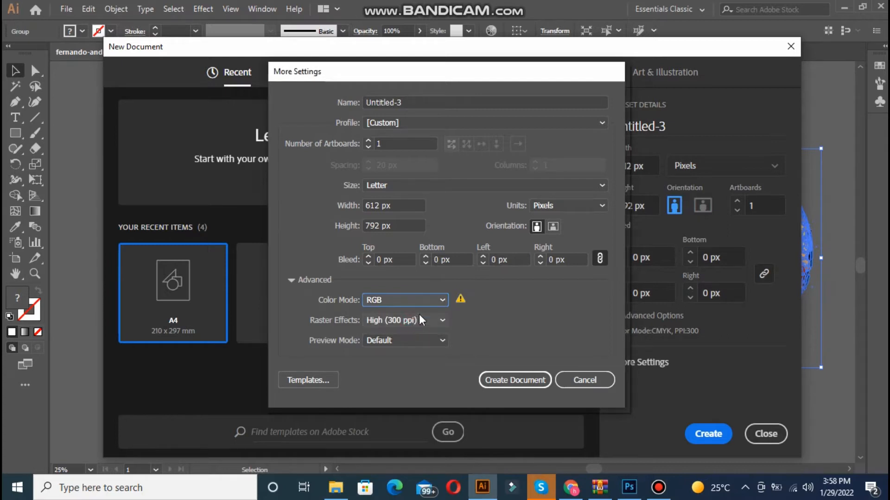
{"action": "left_click", "coordinate": [428, 301]}
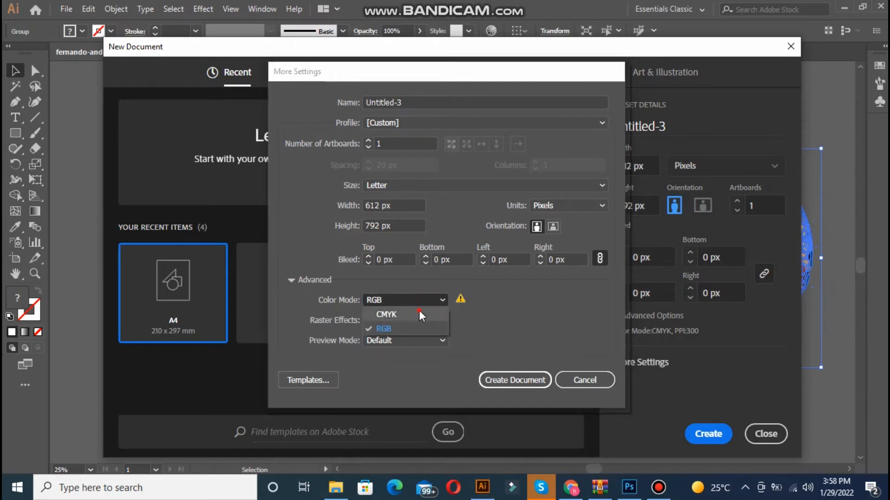
{"action": "left_click", "coordinate": [419, 310]}
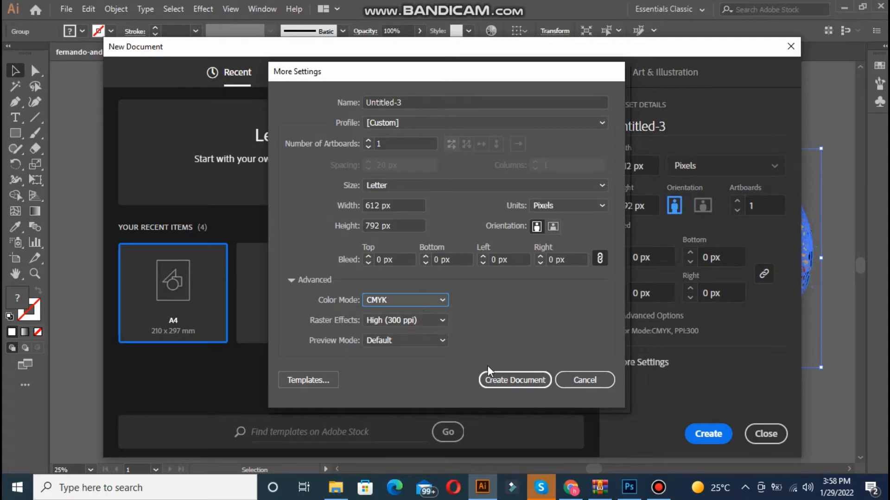
{"action": "left_click", "coordinate": [499, 381]}
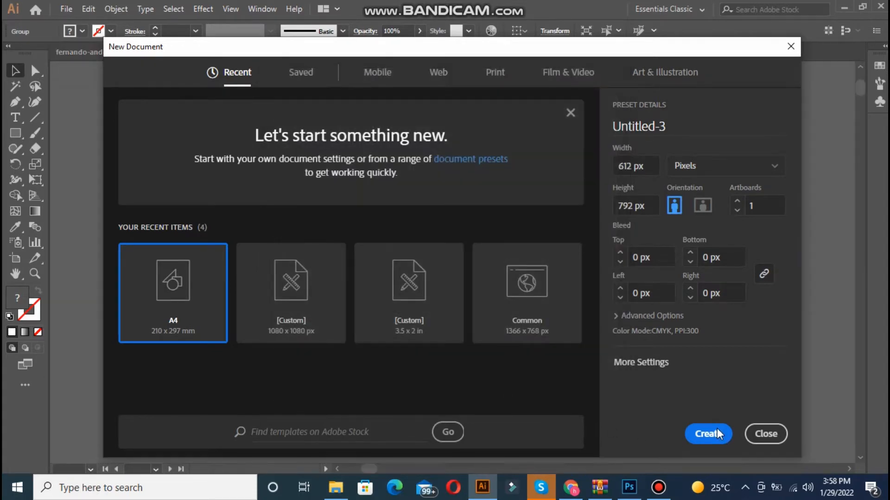
{"action": "left_click", "coordinate": [716, 428]}
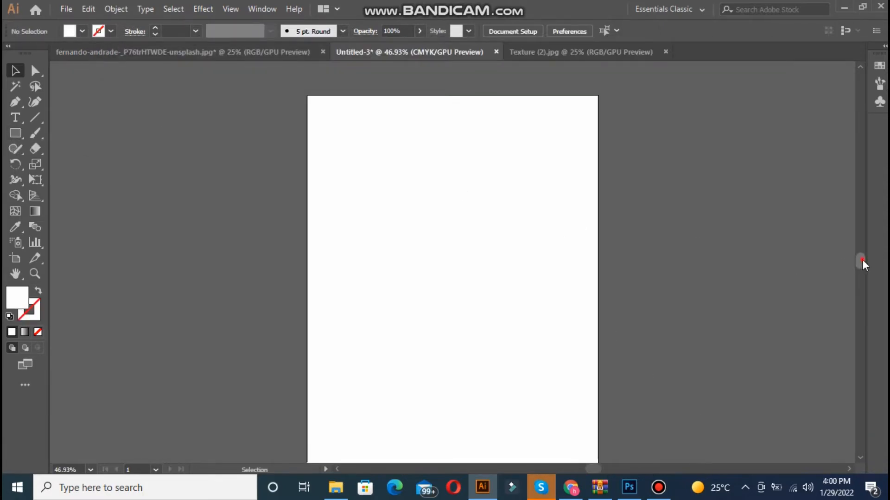
Draw a rectangle covering the whole artboard from corner to corner
{"action": "left_click_drag", "start_coordinate": [863, 261], "coordinate": [862, 260]}
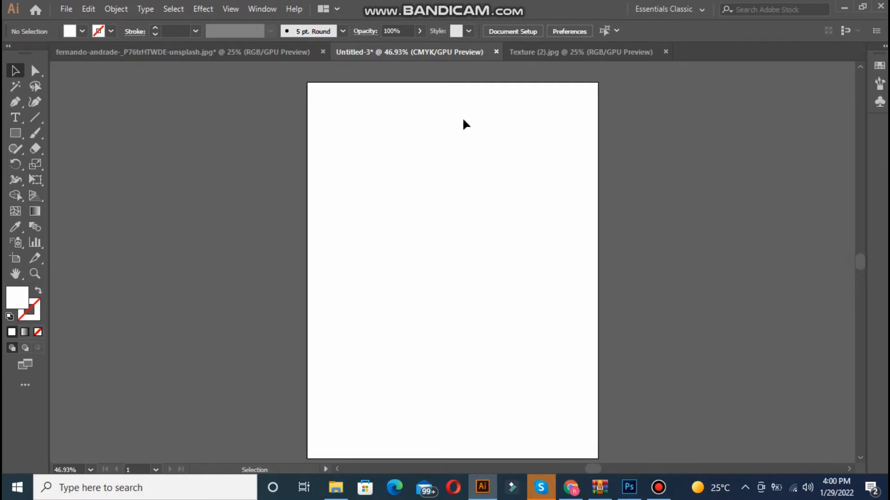
{"action": "left_click", "coordinate": [9, 132]}
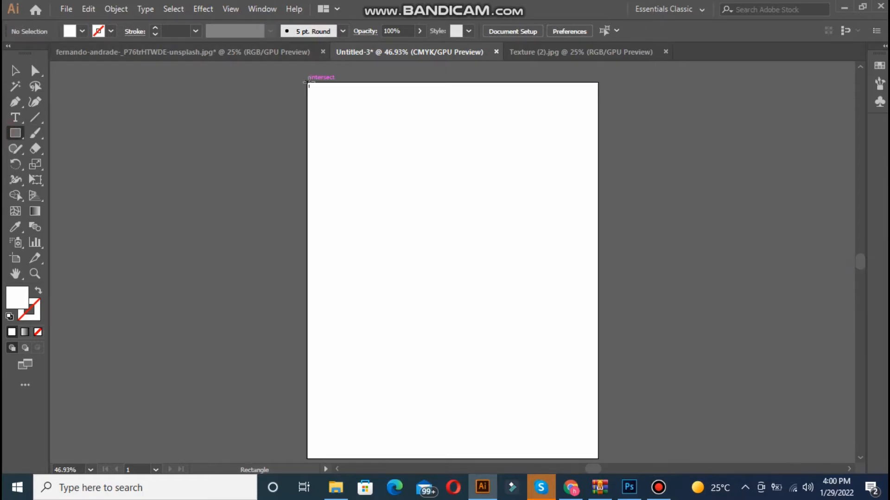
{"action": "left_click_drag", "start_coordinate": [309, 82], "coordinate": [598, 459]}
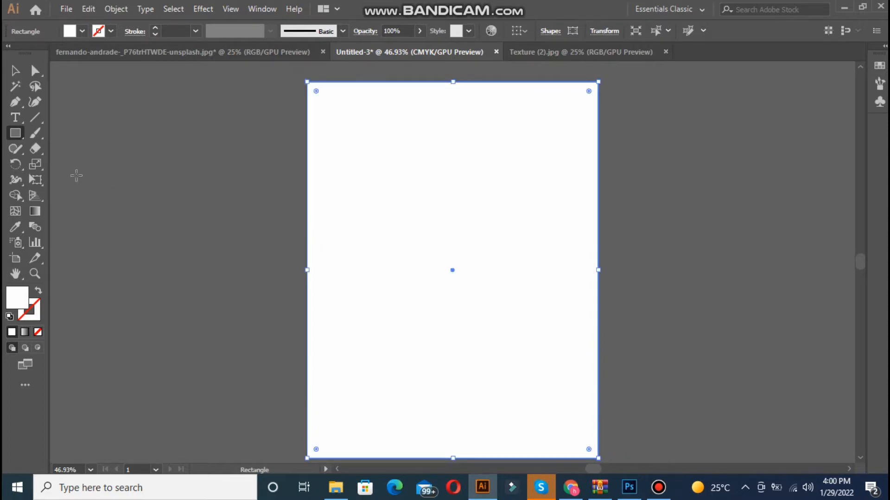
{"action": "left_click", "coordinate": [14, 71]}
Apply the White, Black gradient preset to the artboard-sized rectangle
{"action": "left_click", "coordinate": [35, 211]}
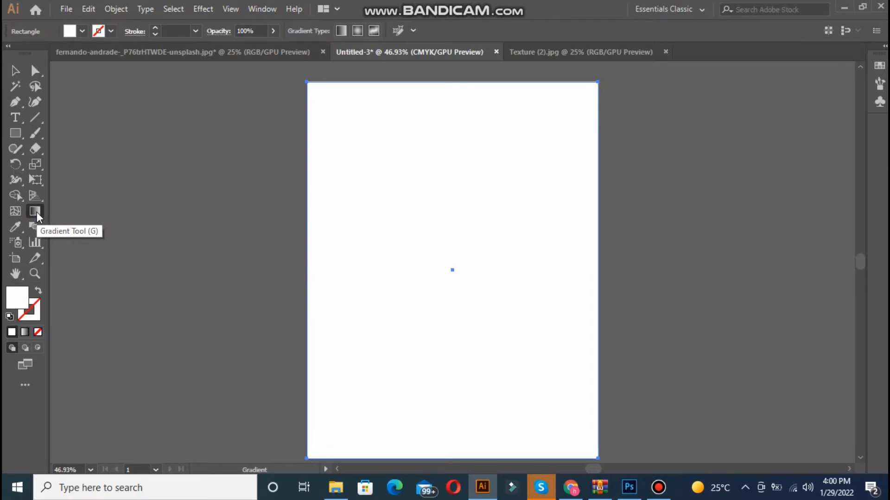
{"action": "double_click", "coordinate": [37, 212]}
{"action": "left_click", "coordinate": [262, 8]}
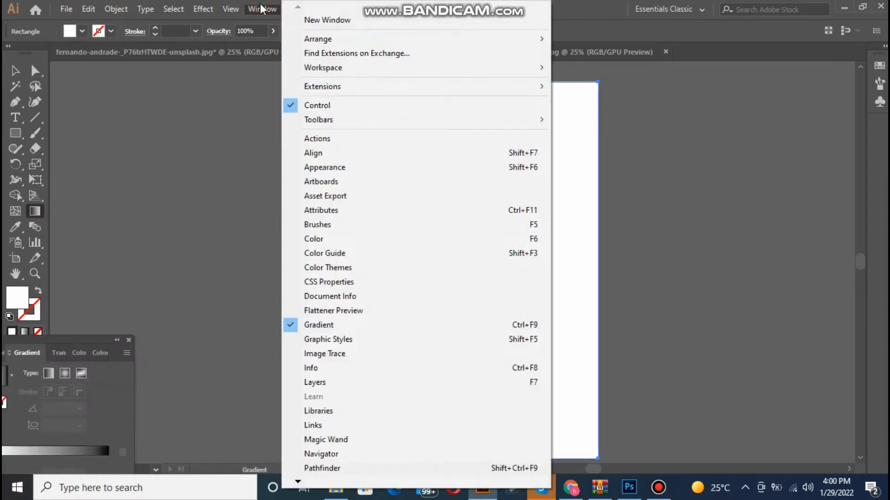
{"action": "left_click", "coordinate": [205, 100]}
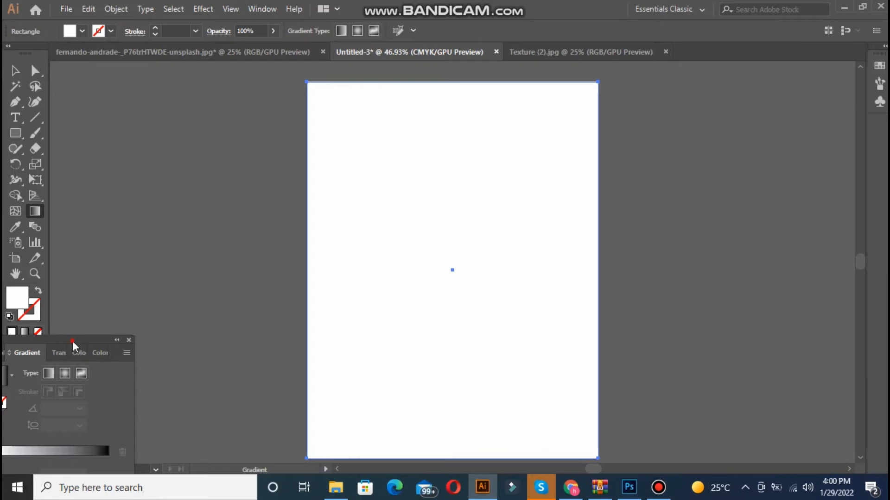
{"action": "left_click_drag", "start_coordinate": [73, 341], "coordinate": [209, 99]}
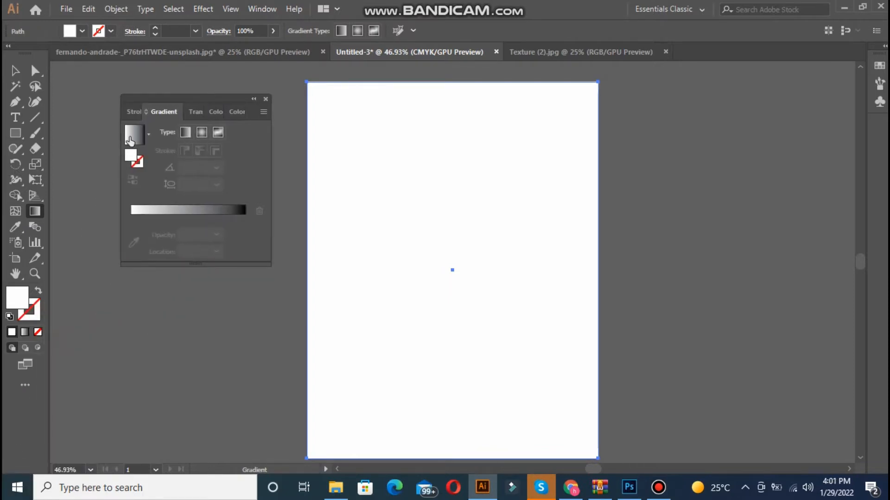
{"action": "left_click", "coordinate": [149, 134]}
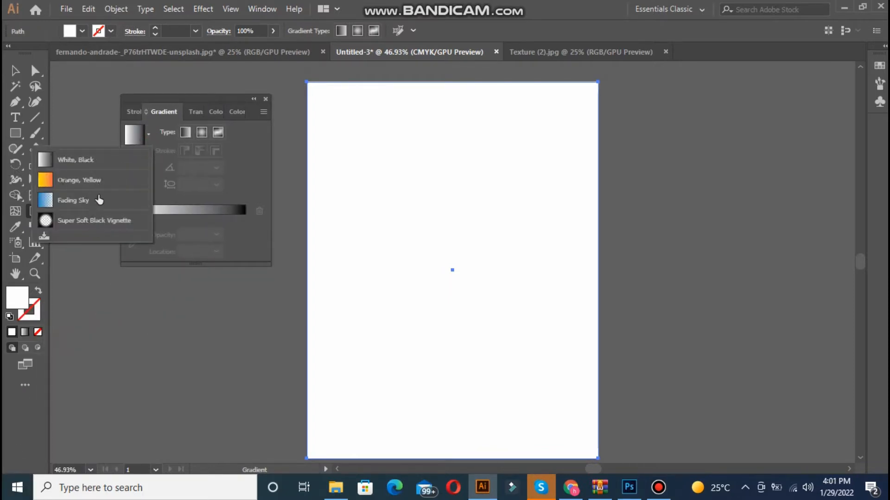
{"action": "left_click", "coordinate": [107, 169]}
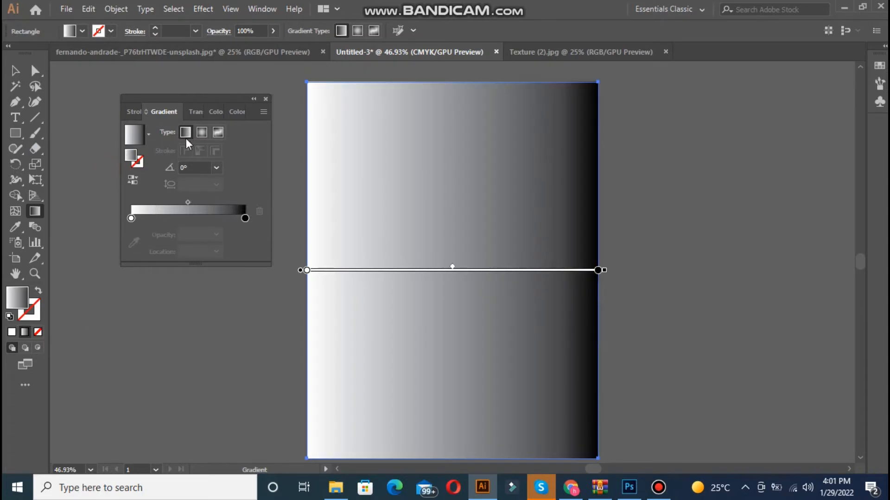
Change the rectangle's gradient type to radial and reverse its colors
{"action": "double_click", "coordinate": [132, 219]}
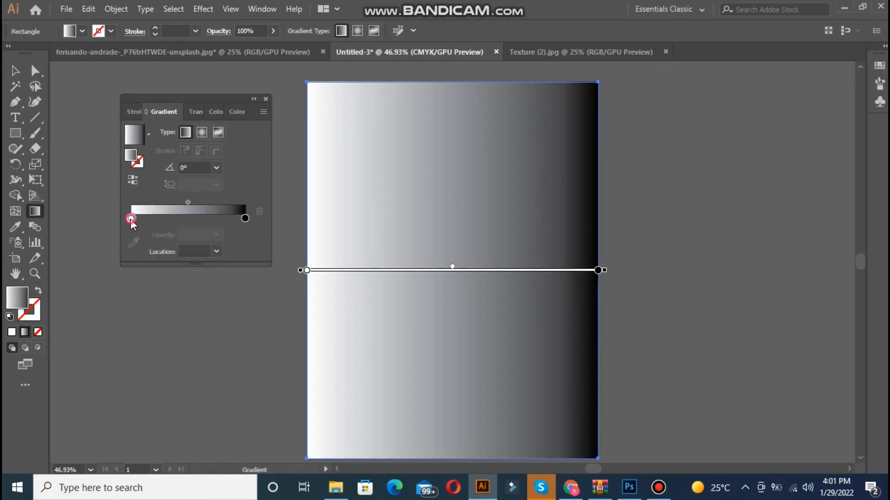
{"action": "left_click", "coordinate": [198, 135]}
{"action": "left_click", "coordinate": [198, 134]}
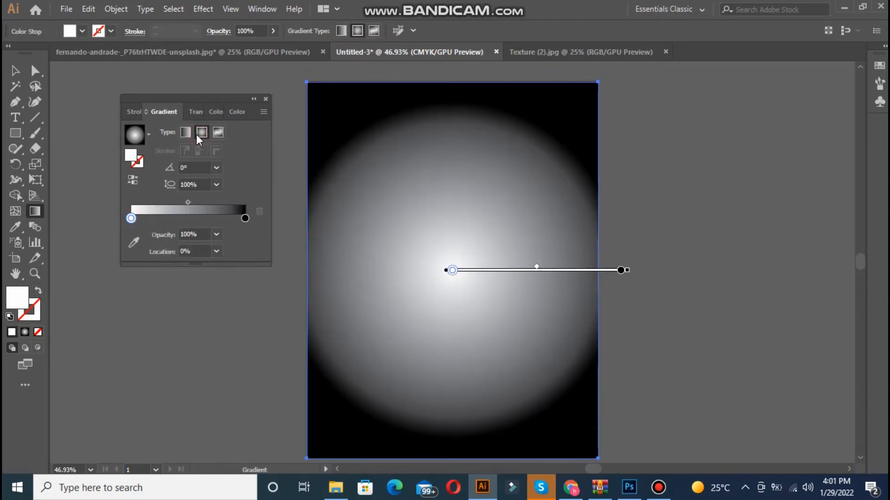
{"action": "left_click", "coordinate": [137, 181]}
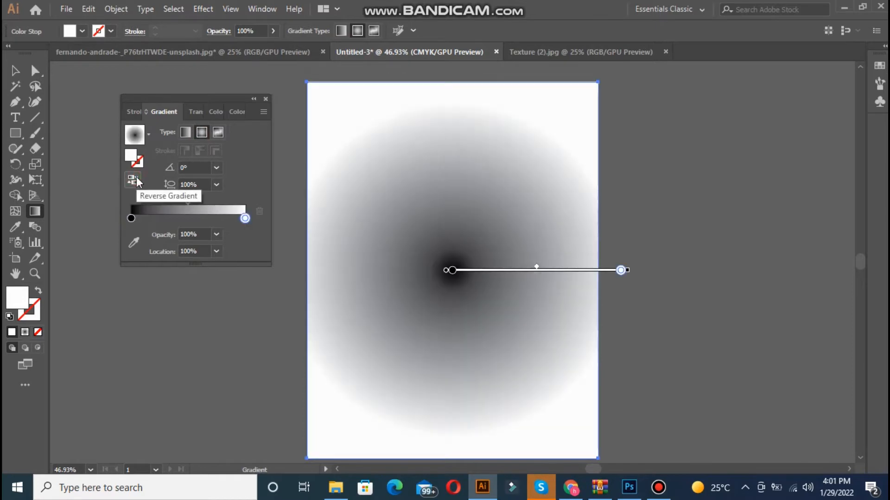
Color the gradient's inner stop light orange and its outer stop with the C=0 M=75 Y=100 K=0 orange swatch
{"action": "double_click", "coordinate": [131, 218]}
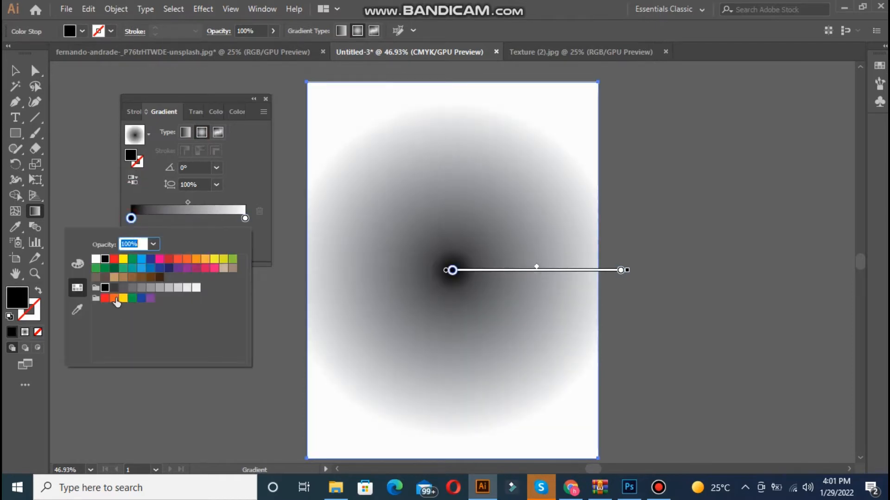
{"action": "left_click", "coordinate": [196, 261]}
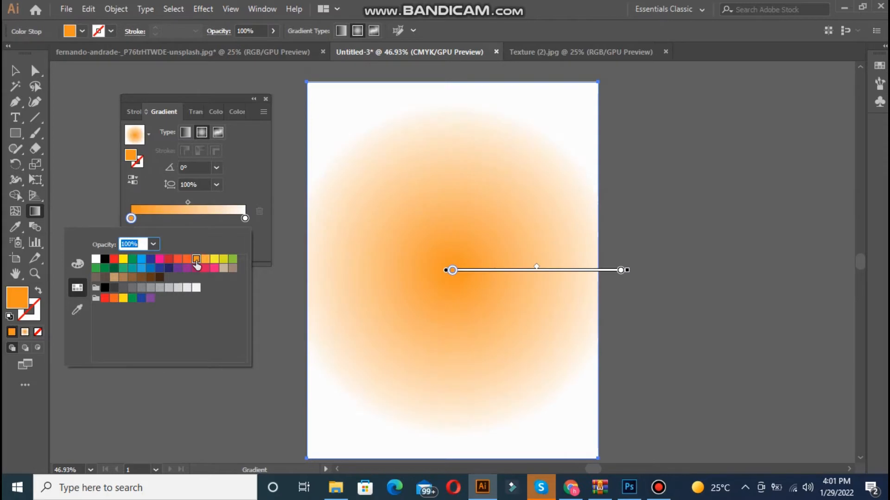
{"action": "left_click", "coordinate": [245, 220]}
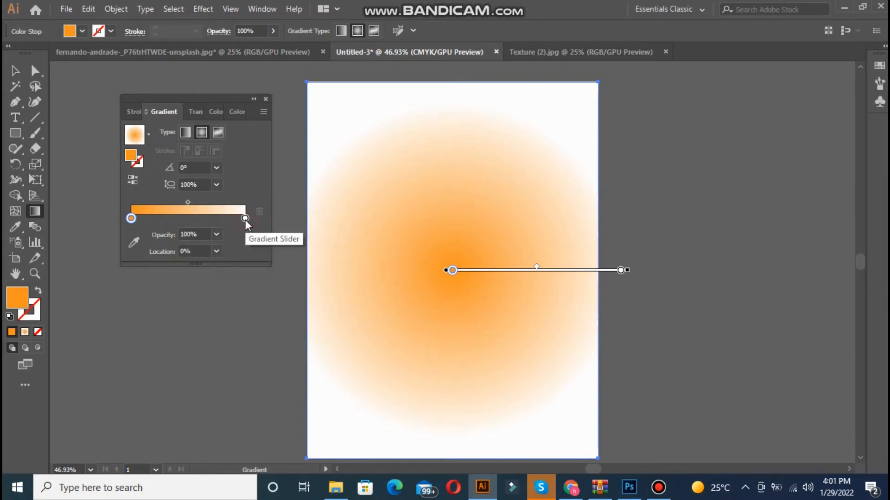
{"action": "left_click", "coordinate": [246, 220]}
{"action": "double_click", "coordinate": [245, 220]}
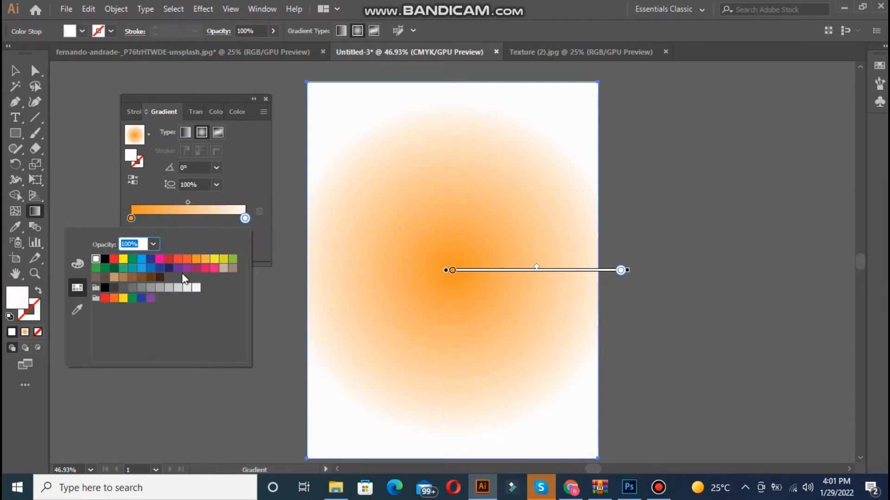
{"action": "left_click", "coordinate": [113, 299]}
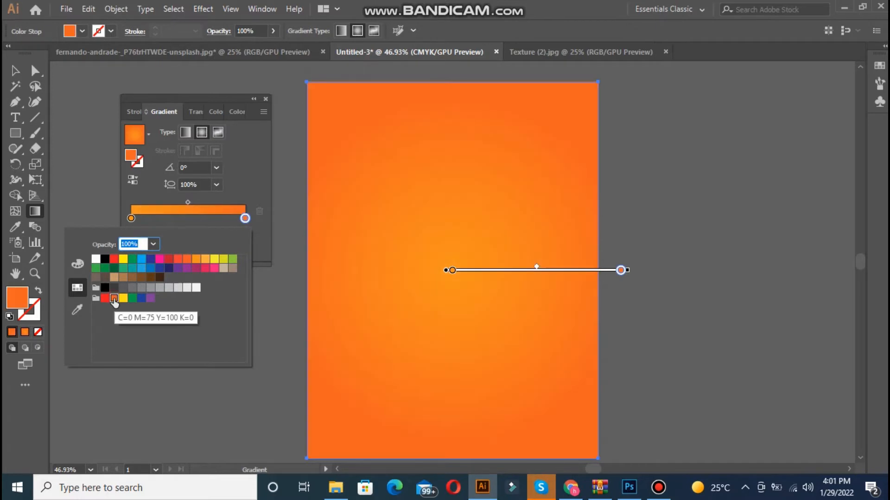
Set the outer gradient stop's opacity to 0% and shift the gradient midpoint outward to 76.26%
{"action": "left_click", "coordinate": [209, 218]}
{"action": "left_click", "coordinate": [216, 235]}
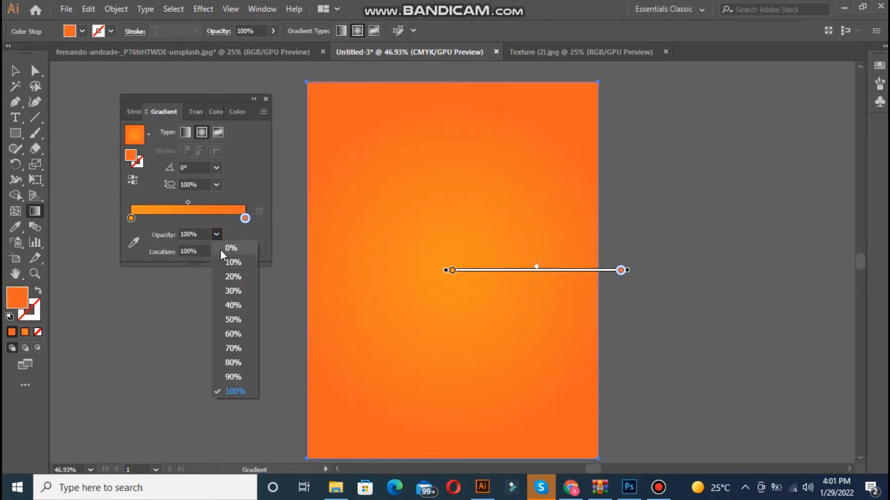
{"action": "left_click", "coordinate": [221, 249]}
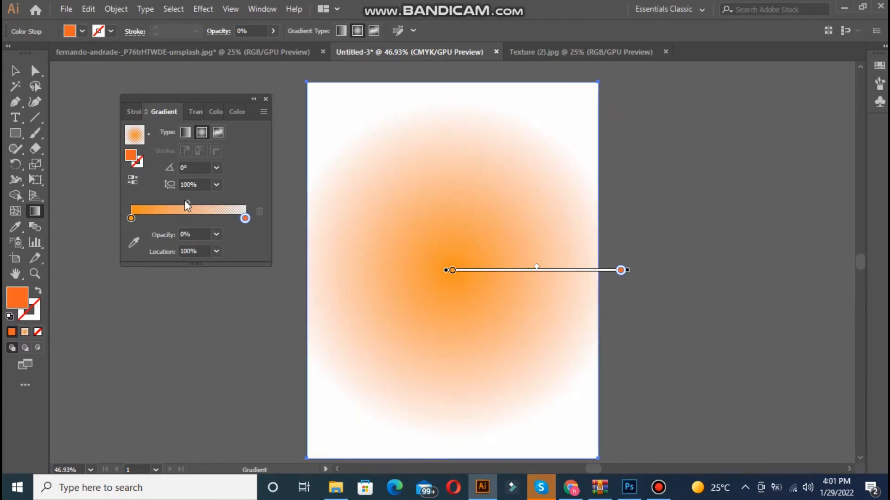
{"action": "left_click_drag", "start_coordinate": [185, 200], "coordinate": [218, 201]}
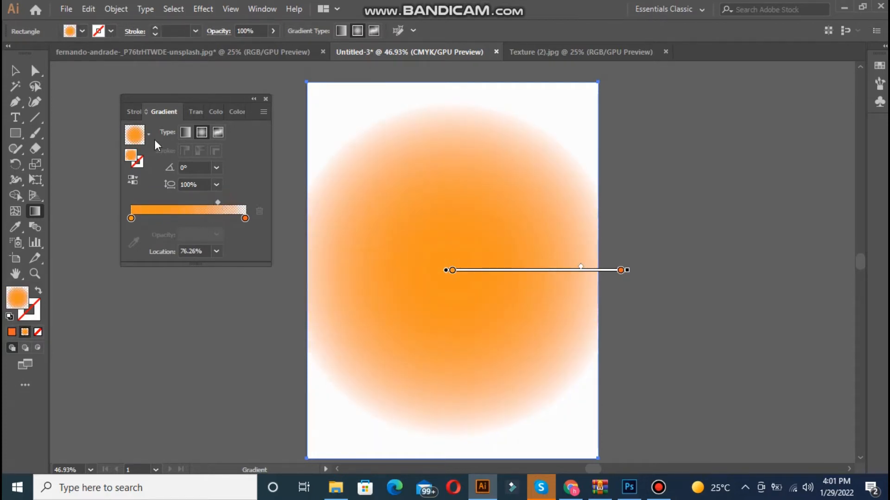
{"action": "left_click_drag", "start_coordinate": [227, 98], "coordinate": [140, 232]}
{"action": "left_click", "coordinate": [15, 71]}
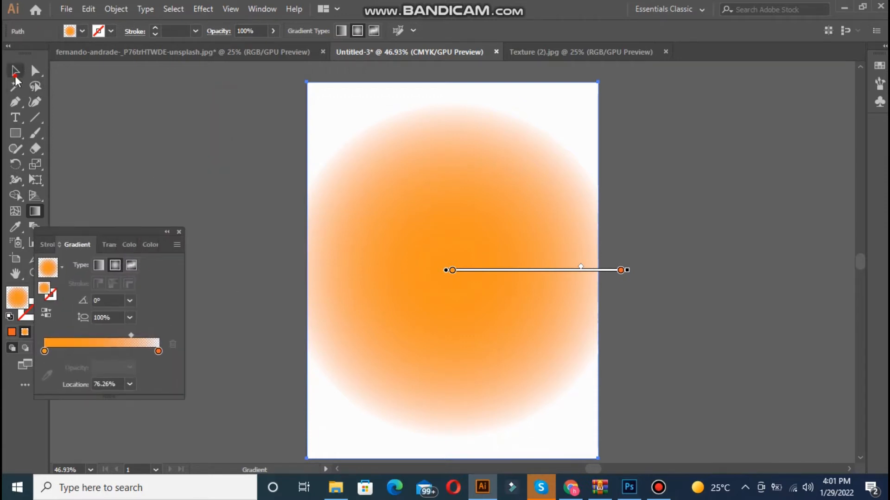
Open the Texture (2) image from the food flyer folder
{"action": "left_click", "coordinate": [75, 12]}
{"action": "left_click", "coordinate": [89, 53]}
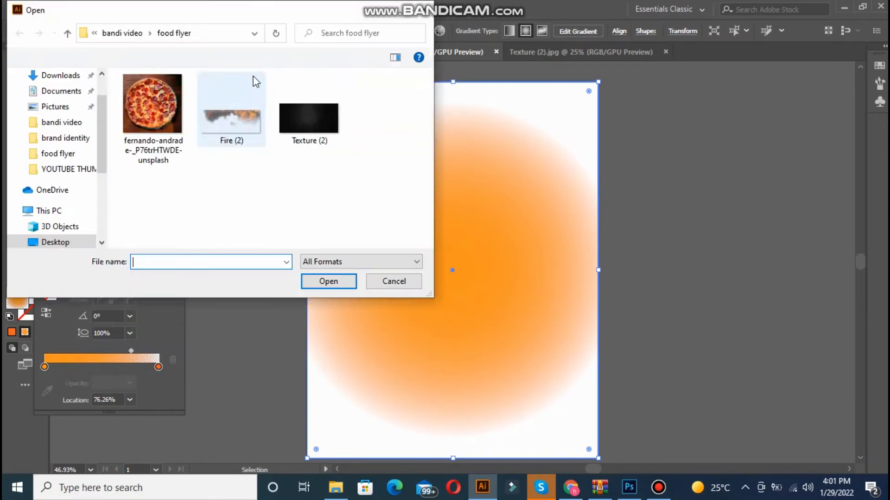
{"action": "left_click", "coordinate": [291, 111]}
{"action": "left_click", "coordinate": [328, 281]}
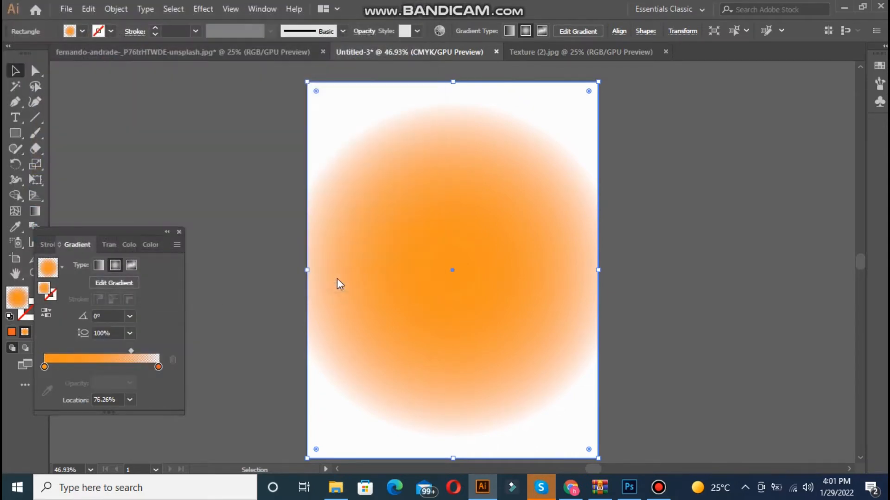
{"action": "left_click", "coordinate": [523, 261]}
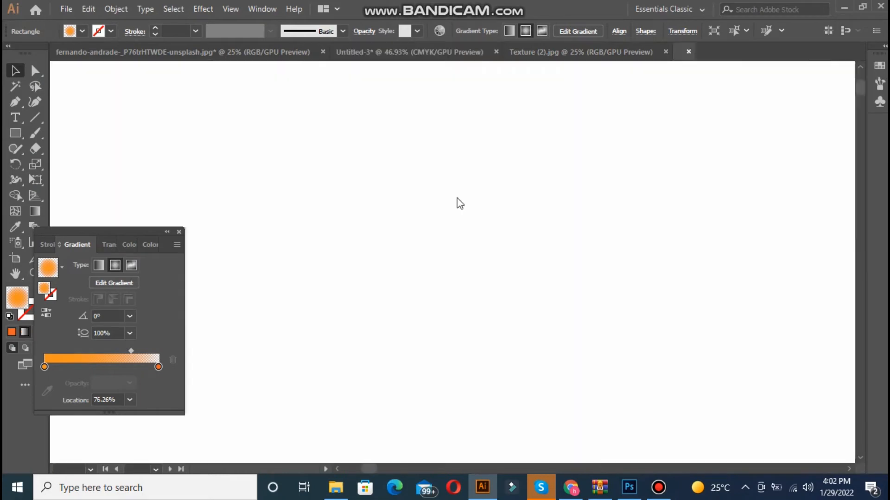
Copy the dark texture image into the Untitled-3 flyer document
{"action": "key", "text": "ctrl+minus"}
{"action": "key", "text": "ctrl+minus"}
{"action": "key", "text": "ctrl+minus"}
{"action": "key", "text": "ctrl+minus"}
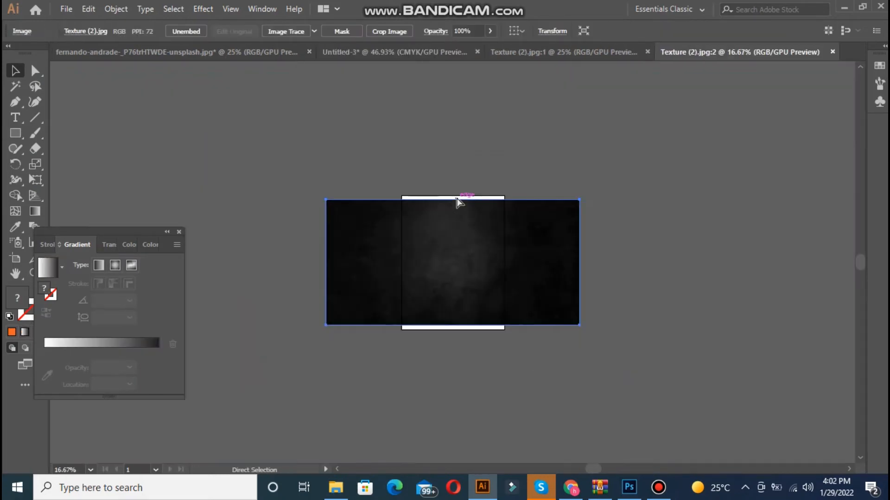
{"action": "left_click", "coordinate": [369, 53]}
{"action": "key", "text": "ctrl+v"}
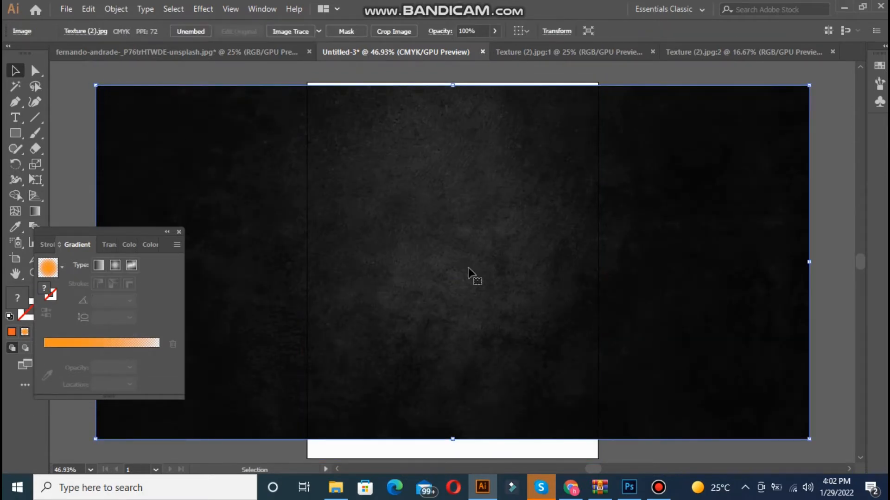
Scale up the texture image from its bottom and top edges until it covers the artboard's full height
{"action": "left_click_drag", "start_coordinate": [453, 437], "coordinate": [457, 307]}
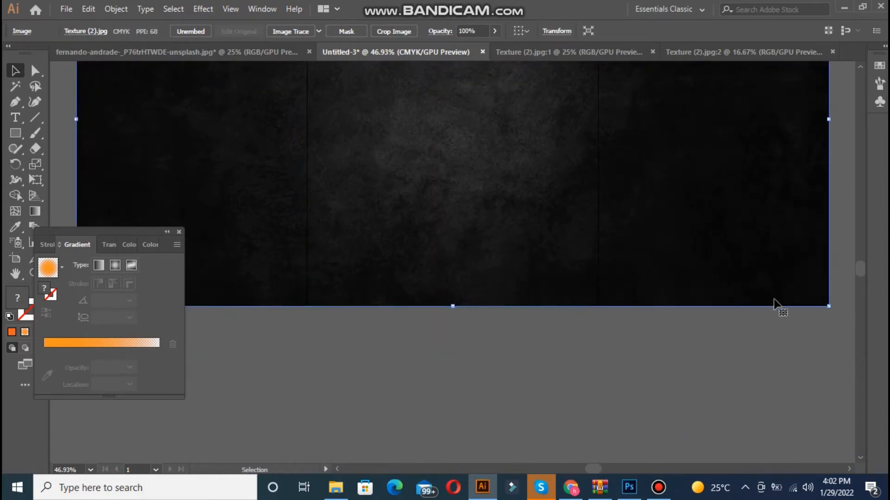
{"action": "left_click_drag", "start_coordinate": [860, 272], "coordinate": [859, 260]}
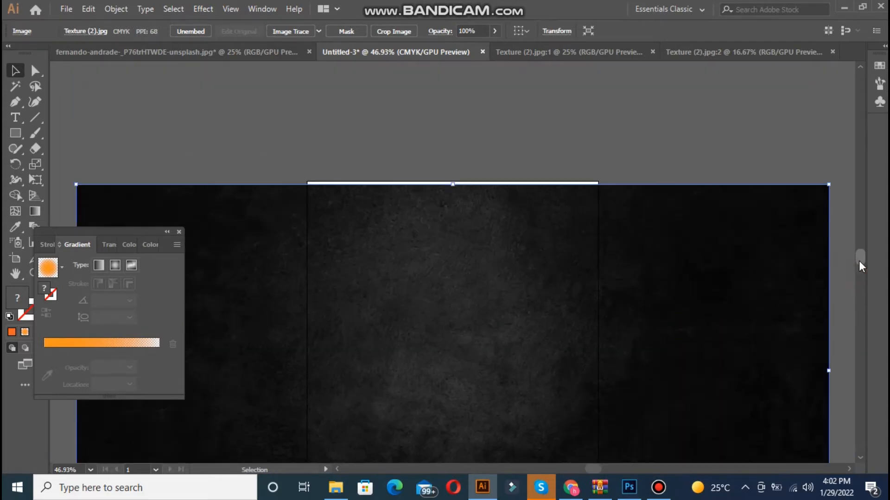
{"action": "left_click_drag", "start_coordinate": [452, 183], "coordinate": [451, 182]}
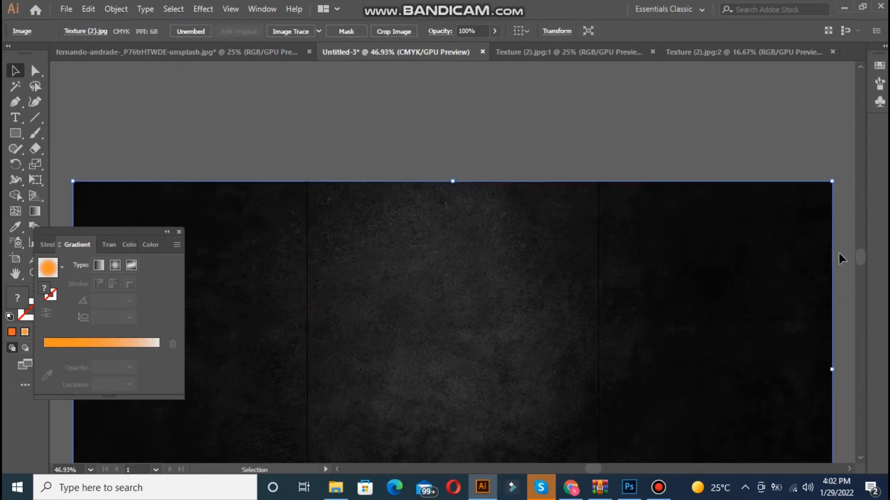
{"action": "left_click_drag", "start_coordinate": [860, 257], "coordinate": [857, 263]}
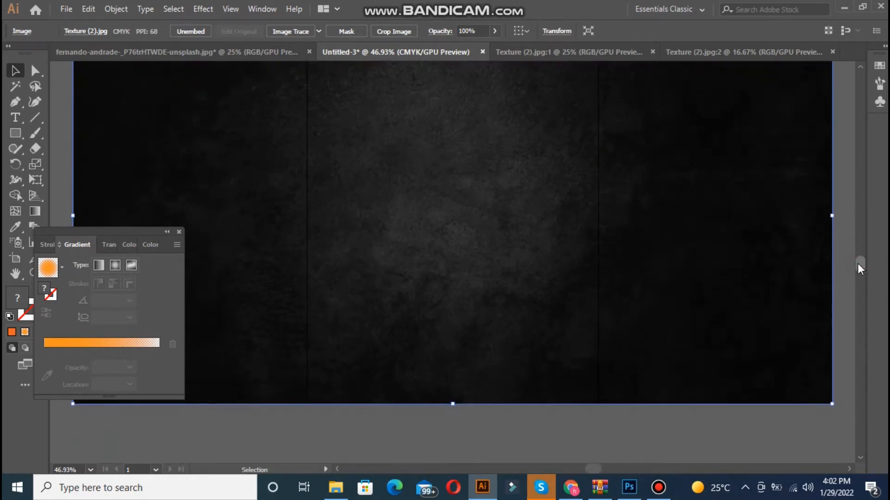
Send the texture image to the back, behind the orange gradient rectangle
{"action": "right_click", "coordinate": [512, 232]}
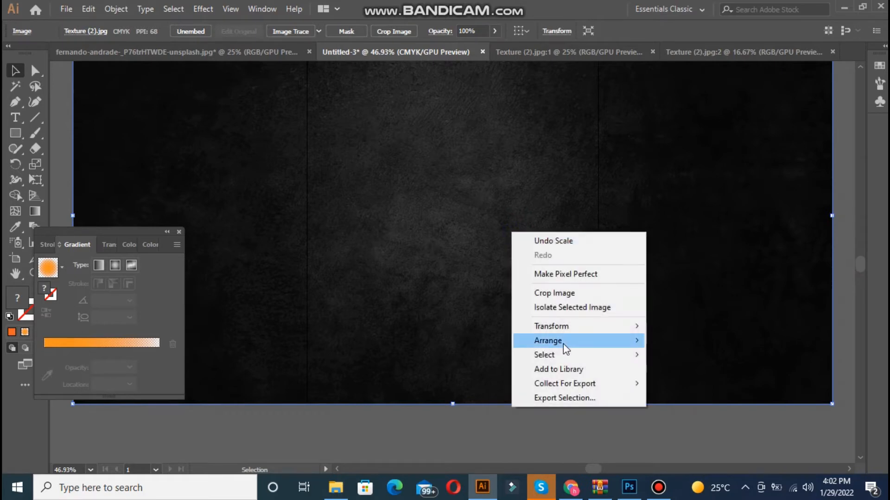
{"action": "mouse_move", "coordinate": [564, 342]}
{"action": "left_click", "coordinate": [659, 384]}
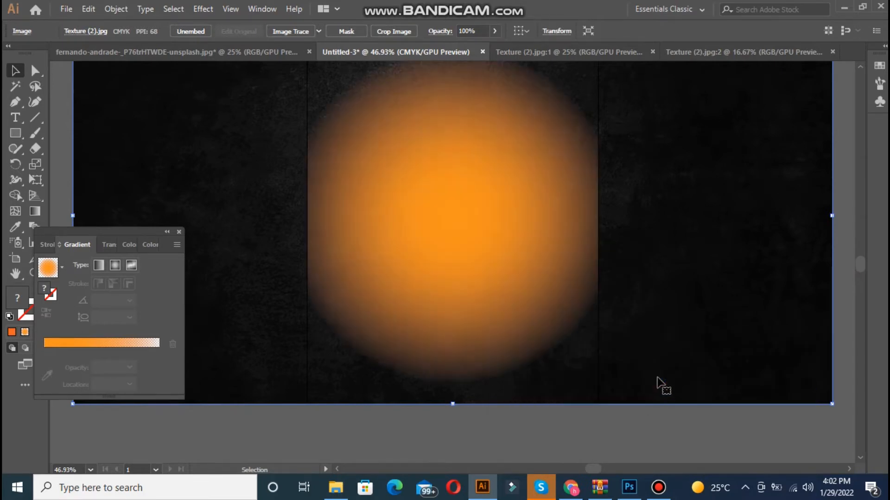
{"action": "left_click", "coordinate": [634, 413]}
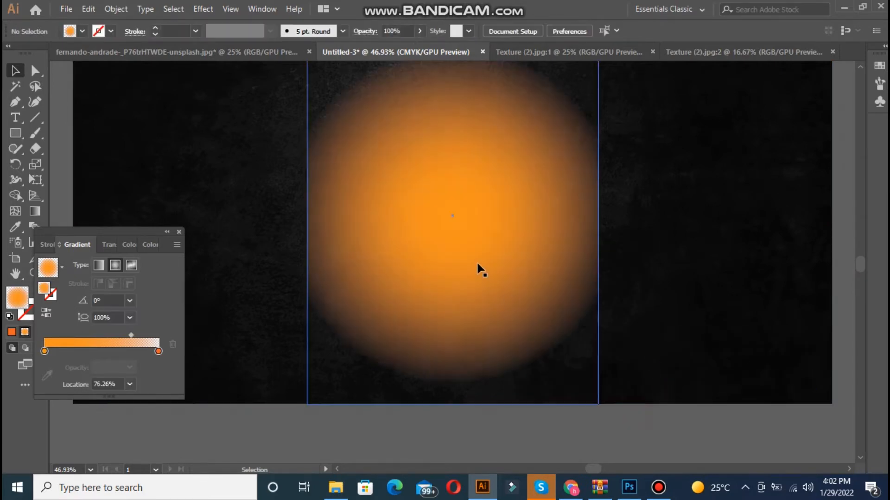
Move the gradient rectangle's midpoint inward to 53.35% for a softer glow
{"action": "left_click", "coordinate": [537, 258]}
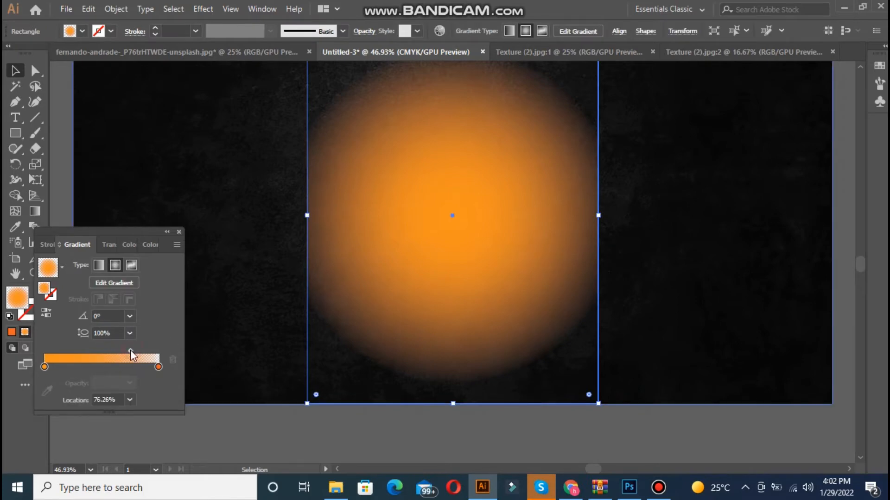
{"action": "left_click_drag", "start_coordinate": [131, 351], "coordinate": [108, 356]}
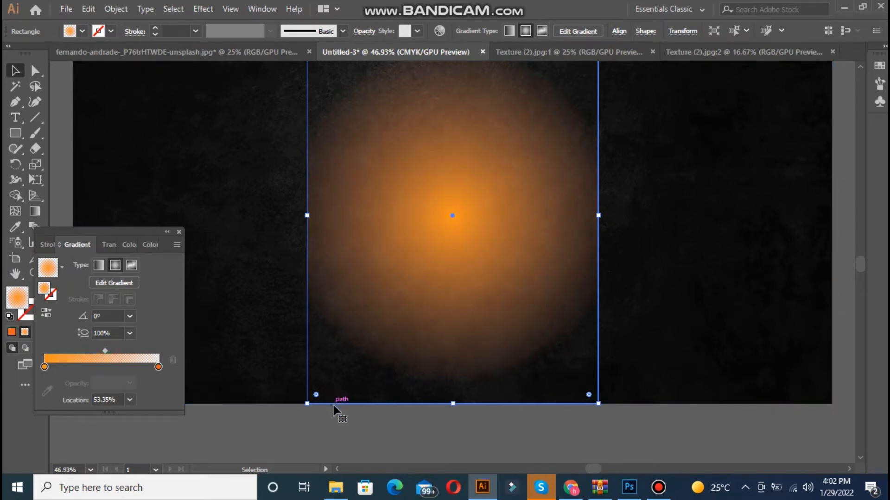
{"action": "left_click", "coordinate": [342, 425]}
Set the gradient rectangle to align to the artboard and center it horizontally and vertically
{"action": "left_click", "coordinate": [389, 281]}
{"action": "left_click_drag", "start_coordinate": [864, 264], "coordinate": [861, 258]}
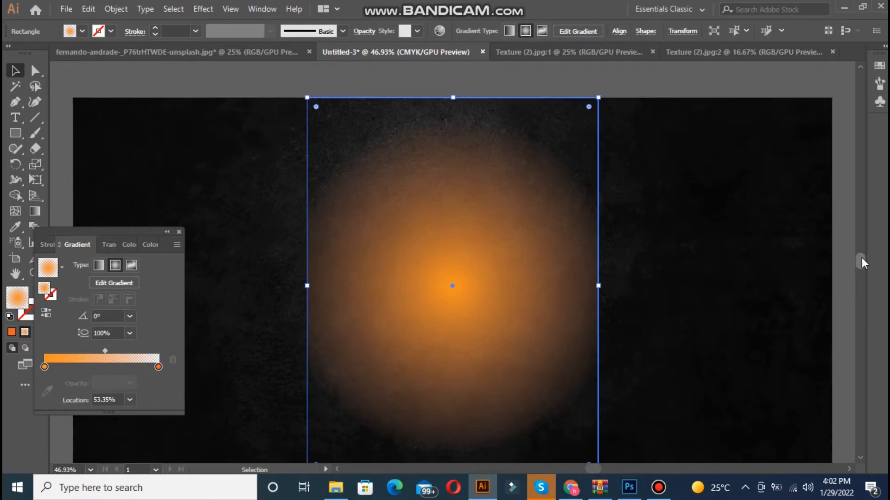
{"action": "left_click", "coordinate": [617, 33]}
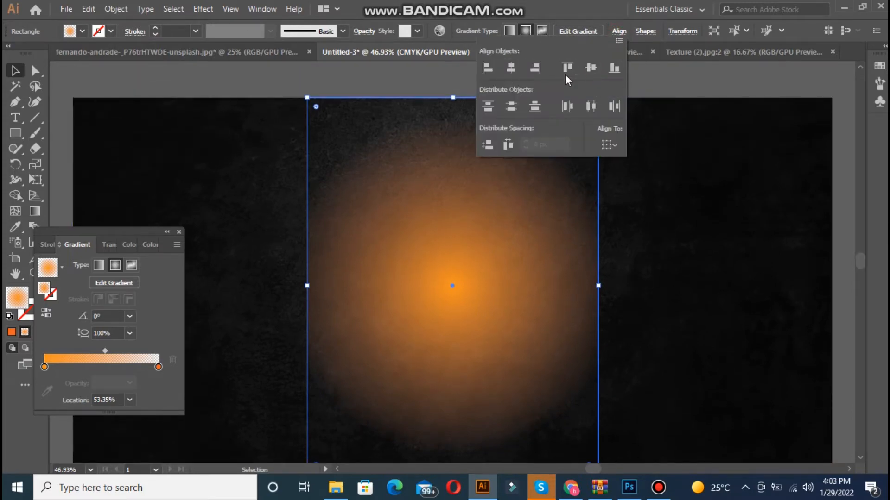
{"action": "left_click", "coordinate": [617, 146]}
{"action": "left_click", "coordinate": [619, 188]}
{"action": "left_click", "coordinate": [511, 69]}
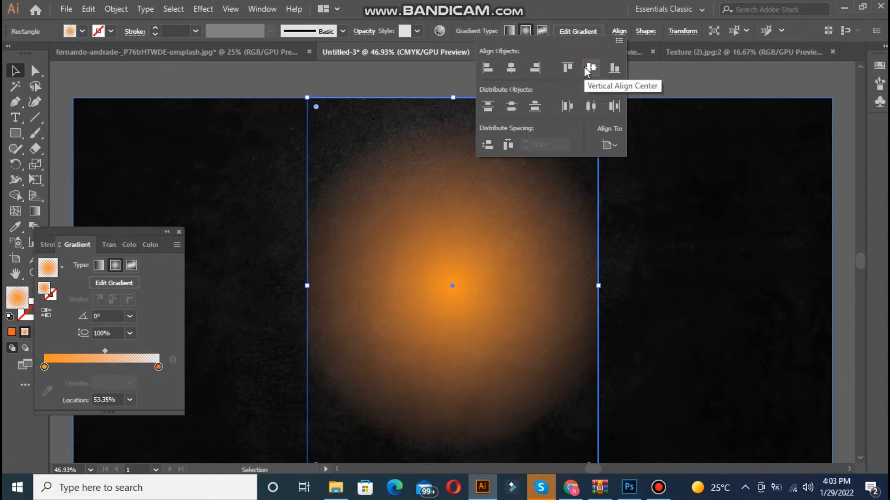
{"action": "left_click", "coordinate": [588, 68]}
{"action": "left_click", "coordinate": [436, 85]}
Change the gradient's inner stop to the lighter orange swatch and move the Gradient panel out of the way
{"action": "left_click_drag", "start_coordinate": [862, 257], "coordinate": [862, 261]}
{"action": "double_click", "coordinate": [45, 366]}
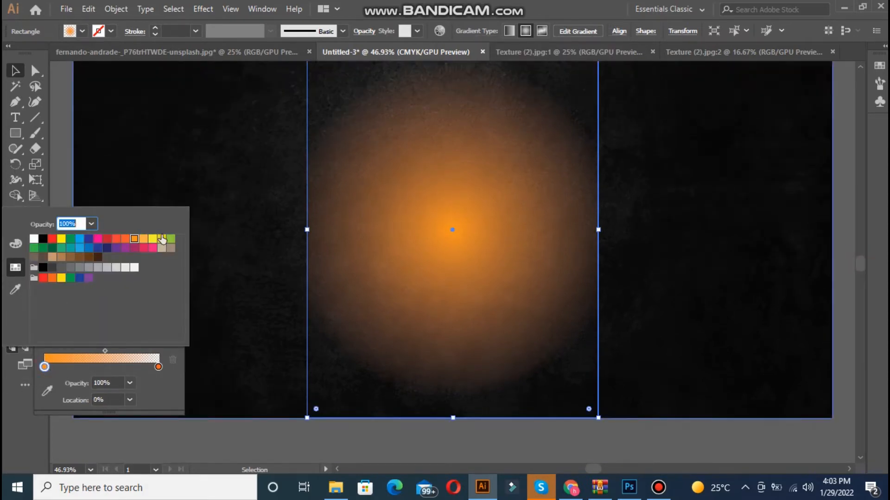
{"action": "left_click", "coordinate": [145, 240]}
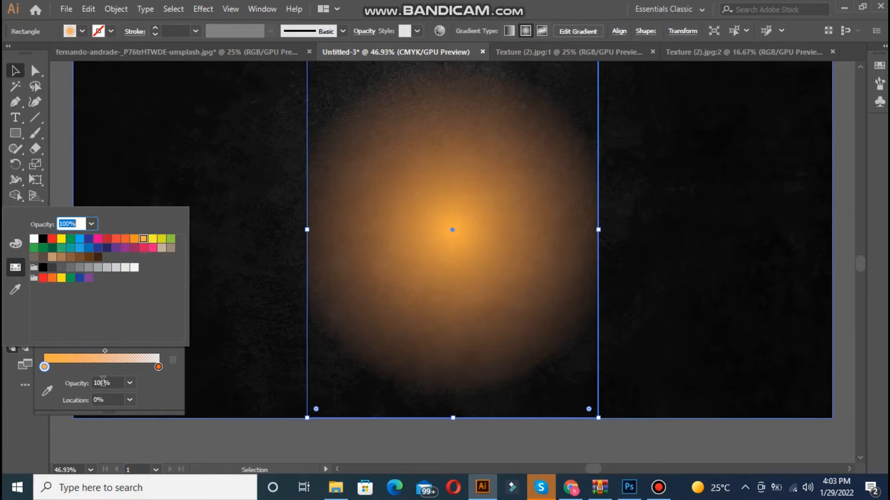
{"action": "left_click", "coordinate": [124, 428]}
{"action": "left_click_drag", "start_coordinate": [135, 230], "coordinate": [157, 427]}
Copy the traced pizza group from its image document into the Untitled-3 flyer document
{"action": "left_click", "coordinate": [269, 52]}
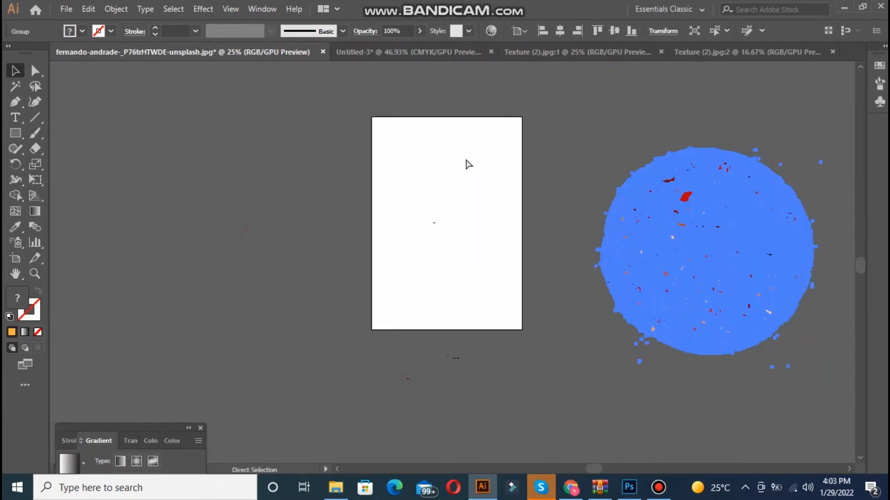
{"action": "left_click", "coordinate": [721, 52]}
{"action": "left_click", "coordinate": [408, 58]}
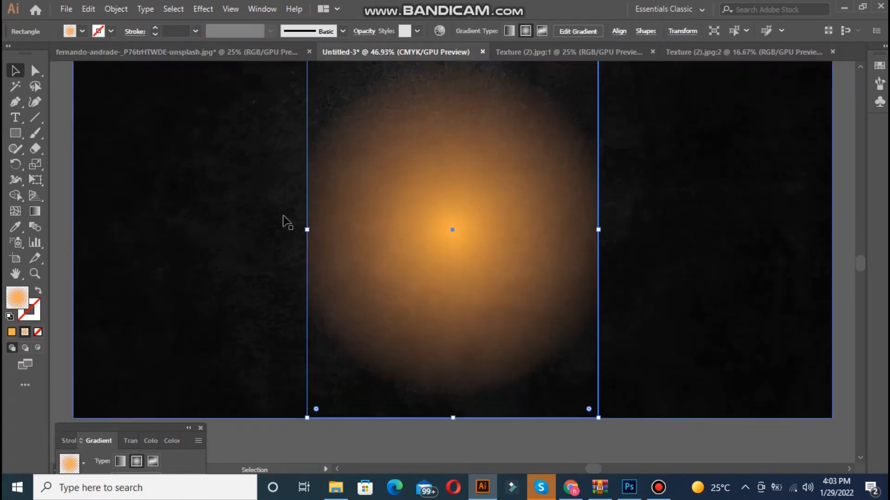
{"action": "left_click", "coordinate": [149, 218]}
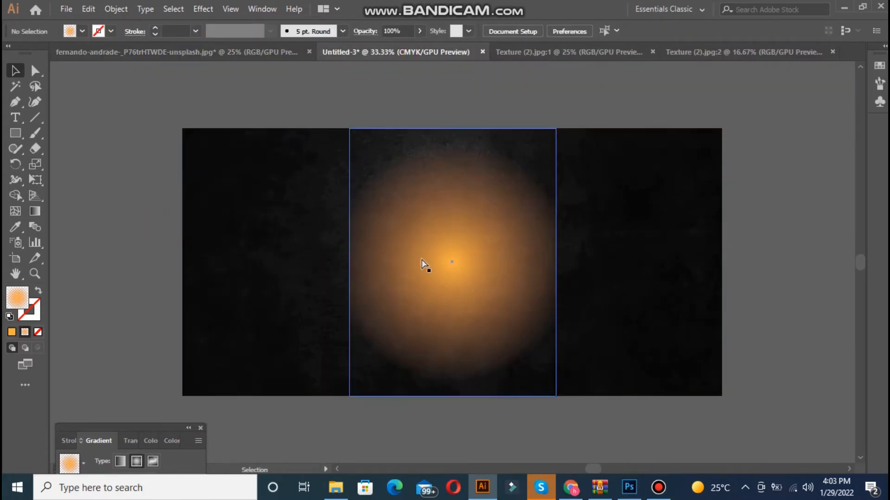
{"action": "key", "text": "ctrl+v"}
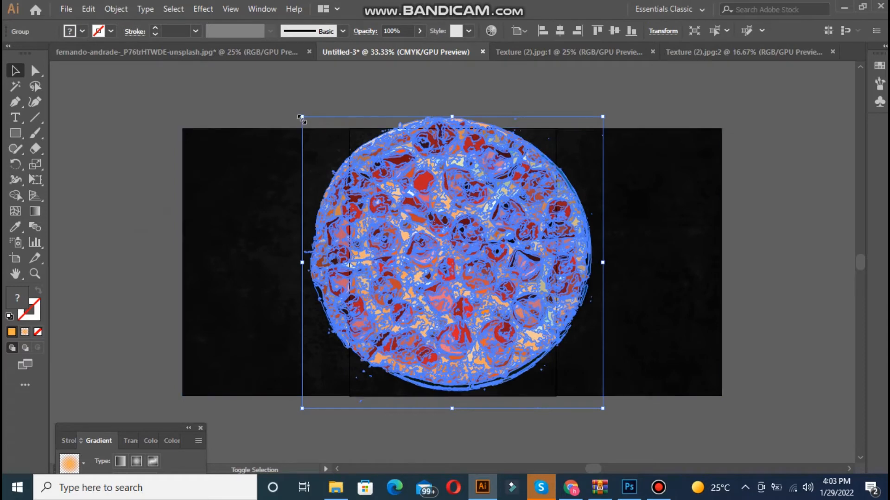
Scale the pizza group down to fit inside the artboard and place it over the orange glow
{"action": "left_click_drag", "start_coordinate": [302, 114], "coordinate": [457, 268]}
{"action": "left_click_drag", "start_coordinate": [510, 324], "coordinate": [425, 262]}
{"action": "left_click", "coordinate": [143, 209]}
{"action": "left_click", "coordinate": [426, 244]}
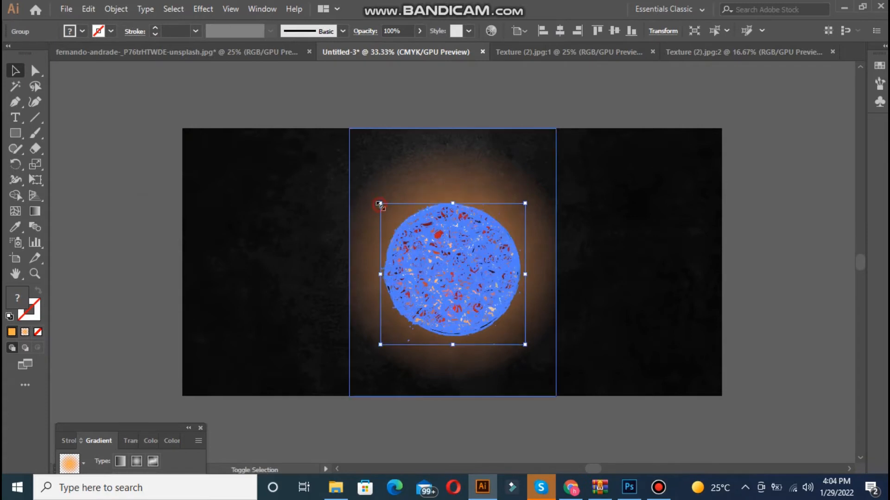
{"action": "left_click_drag", "start_coordinate": [381, 204], "coordinate": [364, 189]}
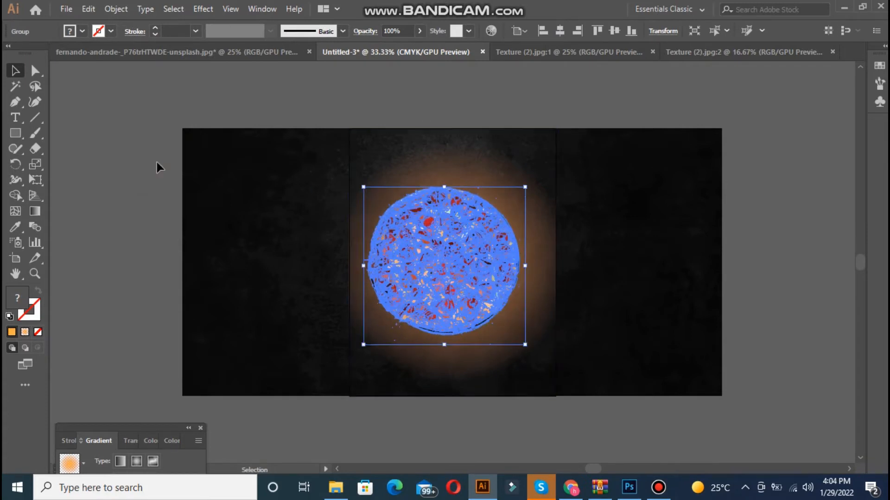
Center the pizza group horizontally and vertically on the artboard
{"action": "left_click", "coordinate": [156, 162]}
{"action": "left_click", "coordinate": [407, 283]}
{"action": "left_click", "coordinate": [561, 31]}
{"action": "left_click", "coordinate": [615, 32]}
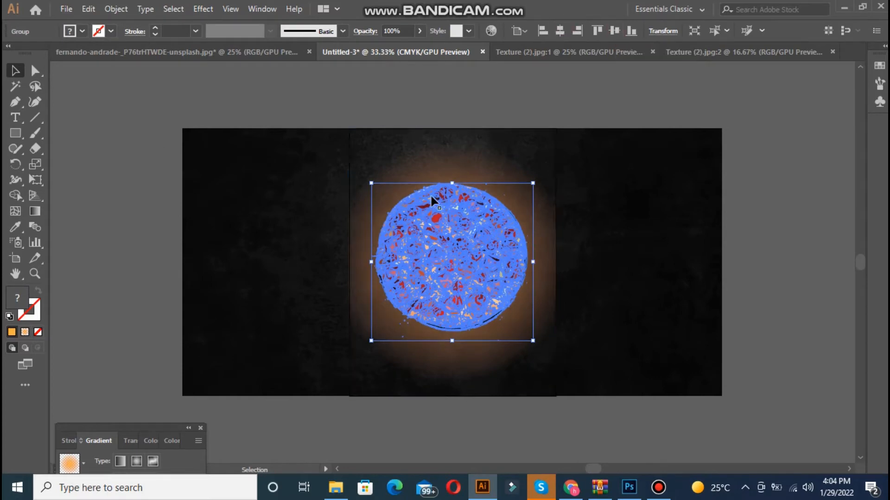
Move the pizza group slightly lower and enlarge it a little
{"action": "left_click_drag", "start_coordinate": [431, 197], "coordinate": [432, 213]}
{"action": "left_click_drag", "start_coordinate": [533, 195], "coordinate": [543, 187]}
{"action": "left_click", "coordinate": [149, 216]}
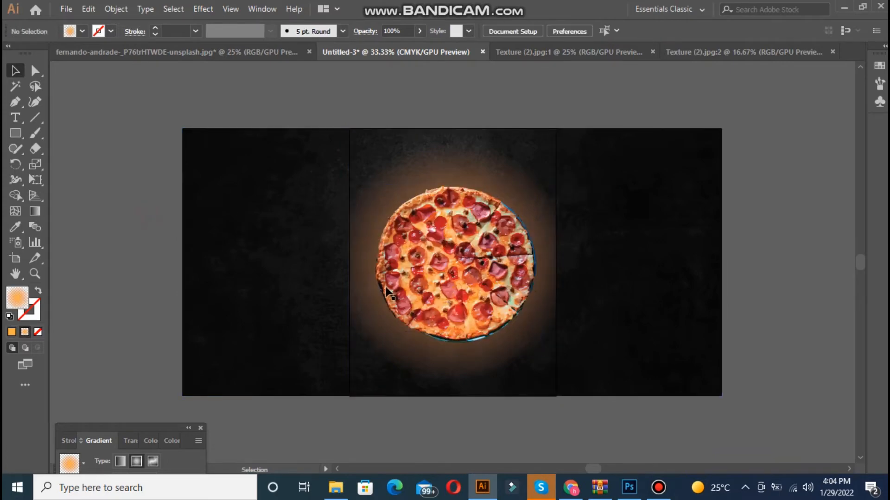
Shrink the pizza group slightly, move it further down and center it horizontally on the artboard
{"action": "left_click", "coordinate": [410, 215]}
{"action": "left_click_drag", "start_coordinate": [371, 186], "coordinate": [383, 198]}
{"action": "mouse_move", "coordinate": [444, 263]}
{"action": "left_mouse_down"}
{"action": "mouse_move", "coordinate": [430, 262]}
{"action": "mouse_move", "coordinate": [433, 241]}
{"action": "mouse_move", "coordinate": [436, 274]}
{"action": "left_mouse_up"}
{"action": "left_click", "coordinate": [559, 31]}
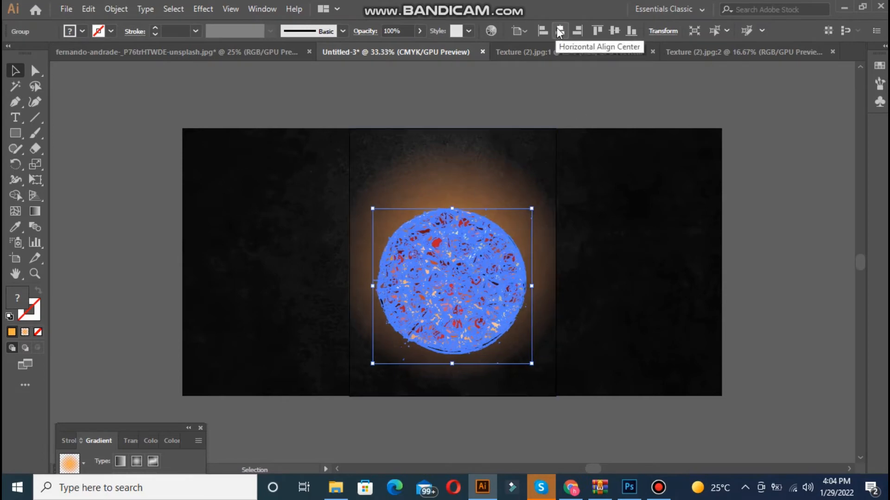
{"action": "left_click", "coordinate": [547, 89]}
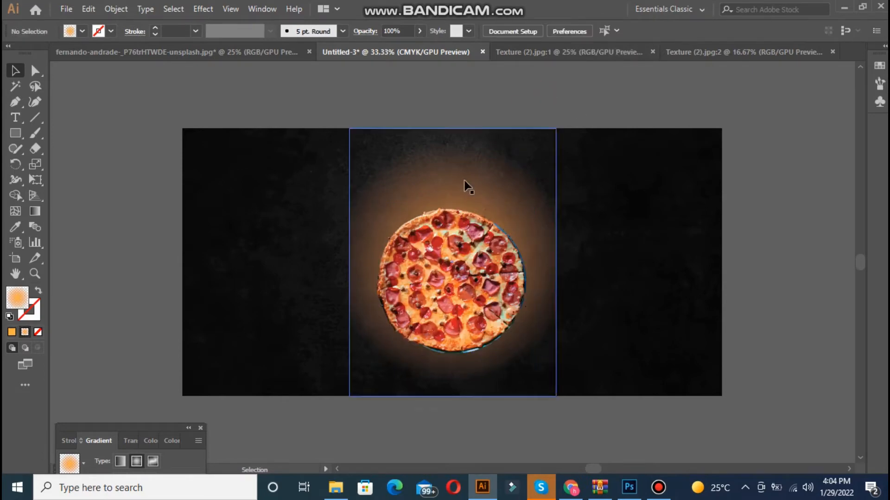
Shrink the gradient rectangle to a smaller glow around the pizza and center it horizontally and vertically on the artboard
{"action": "left_click", "coordinate": [398, 160]}
{"action": "left_click_drag", "start_coordinate": [349, 127], "coordinate": [414, 180]}
{"action": "left_click", "coordinate": [619, 31]}
{"action": "left_click", "coordinate": [510, 70]}
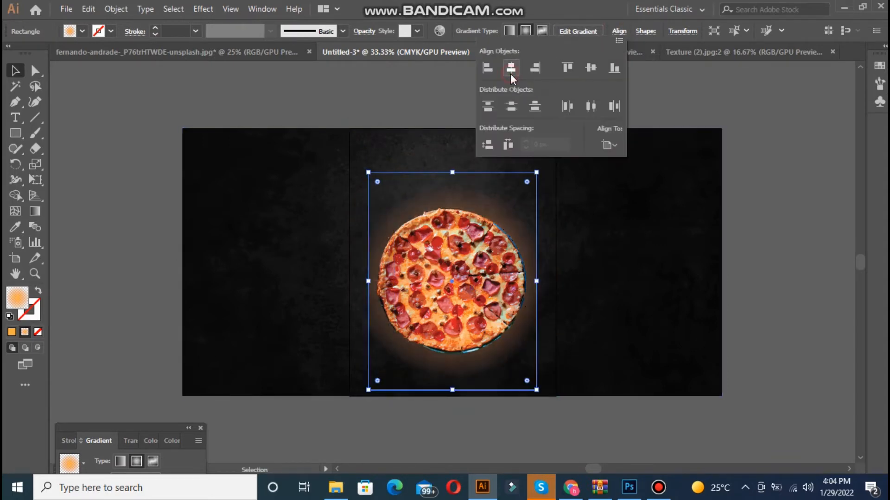
{"action": "left_click", "coordinate": [591, 68]}
{"action": "key", "text": "Escape"}
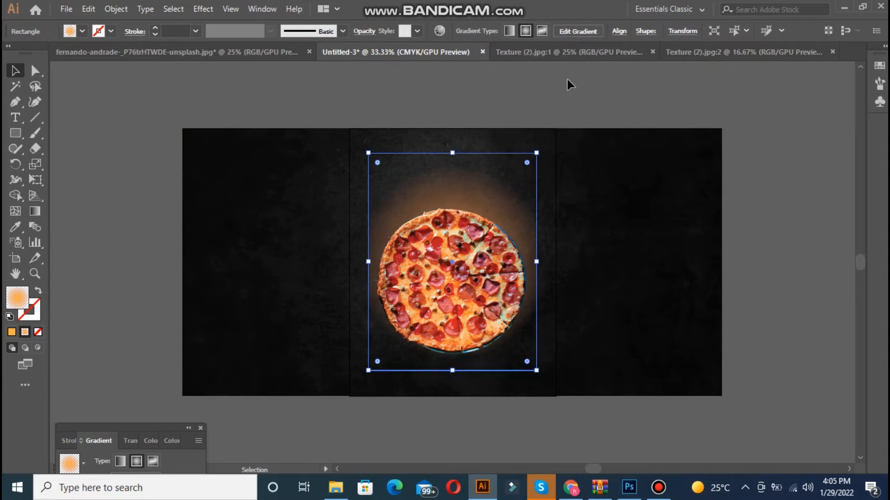
Move the gradient rectangle down so the glow sits behind the pizza and enlarge it slightly
{"action": "left_click_drag", "start_coordinate": [445, 169], "coordinate": [444, 186]}
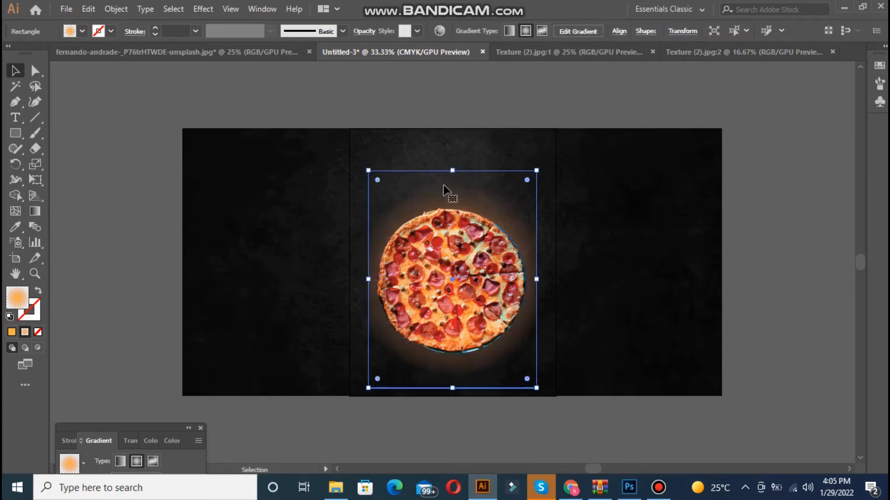
{"action": "left_click_drag", "start_coordinate": [368, 171], "coordinate": [366, 168]}
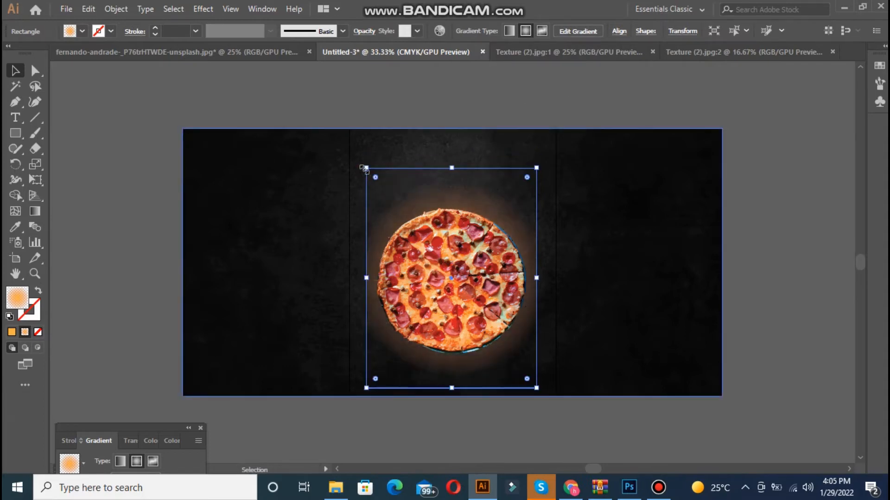
{"action": "left_click", "coordinate": [155, 258]}
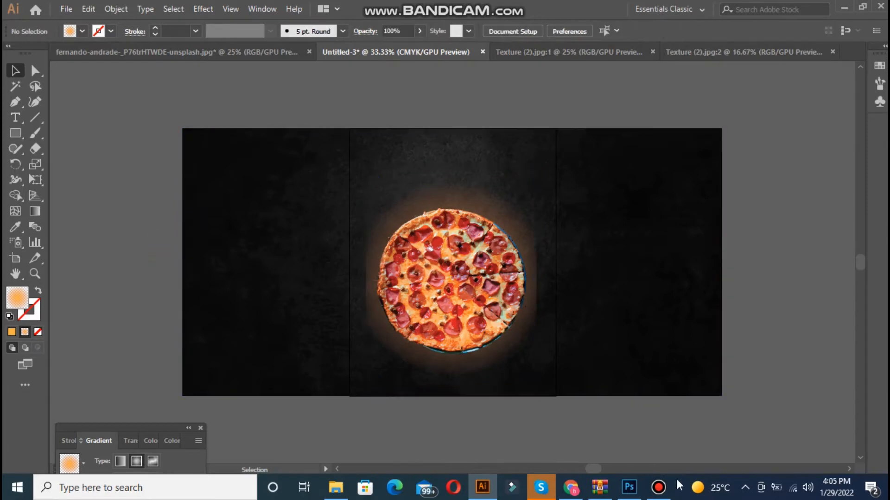
{"action": "left_click", "coordinate": [662, 490]}
{"action": "left_click", "coordinate": [351, 10]}
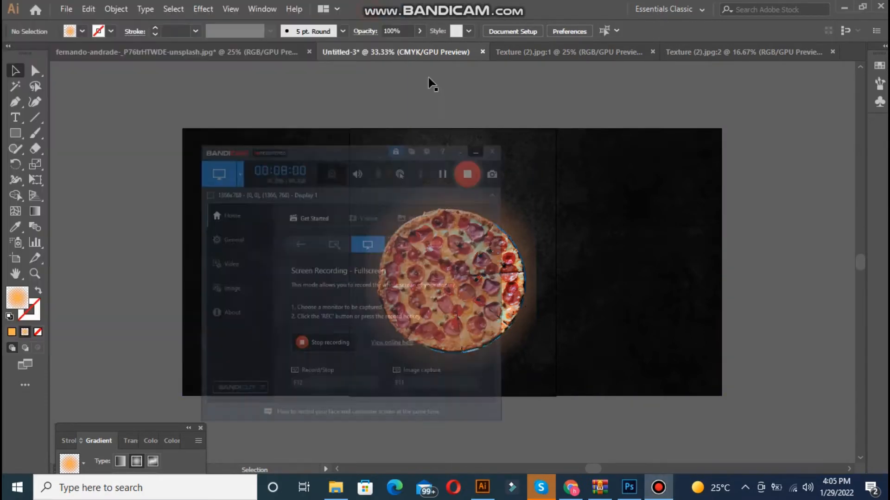
Shrink the gradient rectangle slightly at its lower corner and widen it on both sides of the pizza
{"action": "left_click", "coordinate": [522, 235]}
{"action": "left_click_drag", "start_coordinate": [536, 388], "coordinate": [531, 378]}
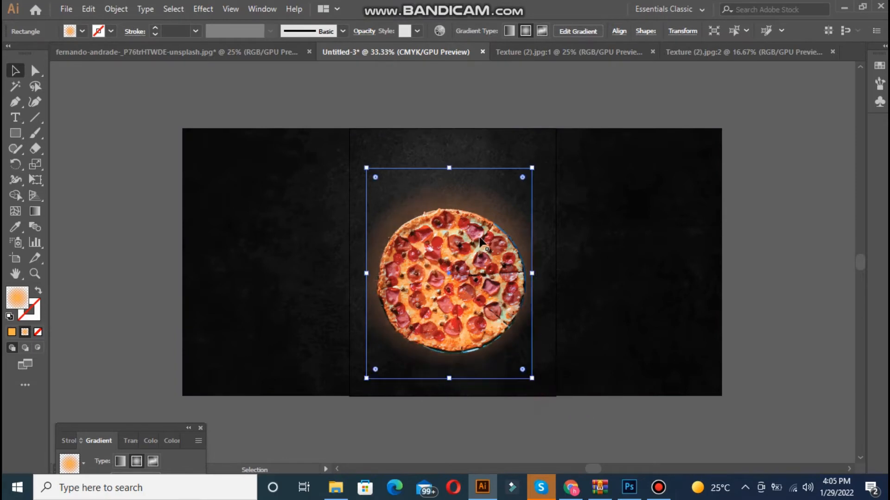
{"action": "left_click", "coordinate": [150, 249]}
{"action": "left_click", "coordinate": [388, 252]}
{"action": "left_click_drag", "start_coordinate": [367, 273], "coordinate": [357, 274]}
{"action": "left_click_drag", "start_coordinate": [531, 273], "coordinate": [544, 273]}
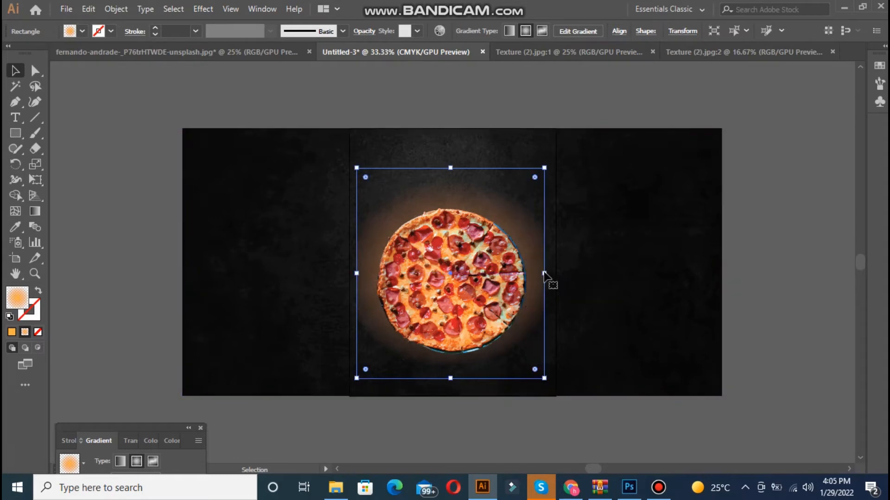
Center the gradient rectangle horizontally and vertically on the artboard
{"action": "left_click", "coordinate": [619, 31]}
{"action": "left_click", "coordinate": [589, 69]}
{"action": "left_click", "coordinate": [589, 69]}
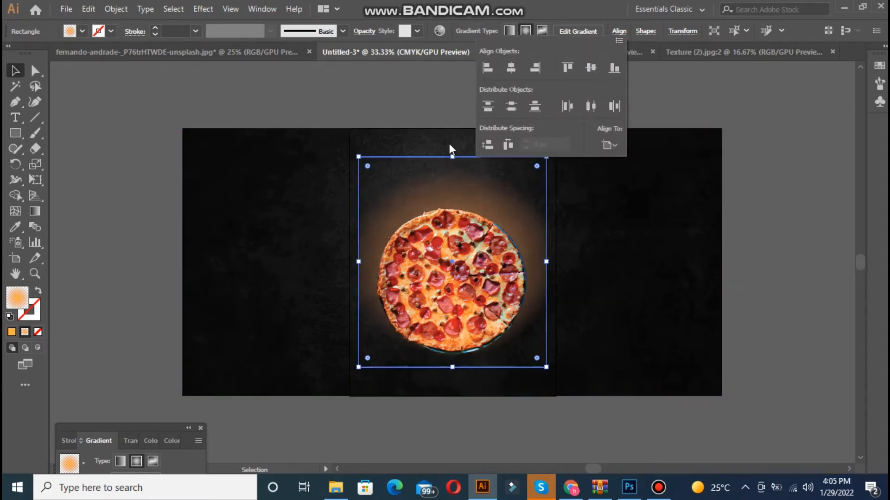
Move the gradient rectangle down behind the pizza and shrink it slightly, keeping the glow centered around the pizza
{"action": "left_click_drag", "start_coordinate": [452, 157], "coordinate": [450, 187]}
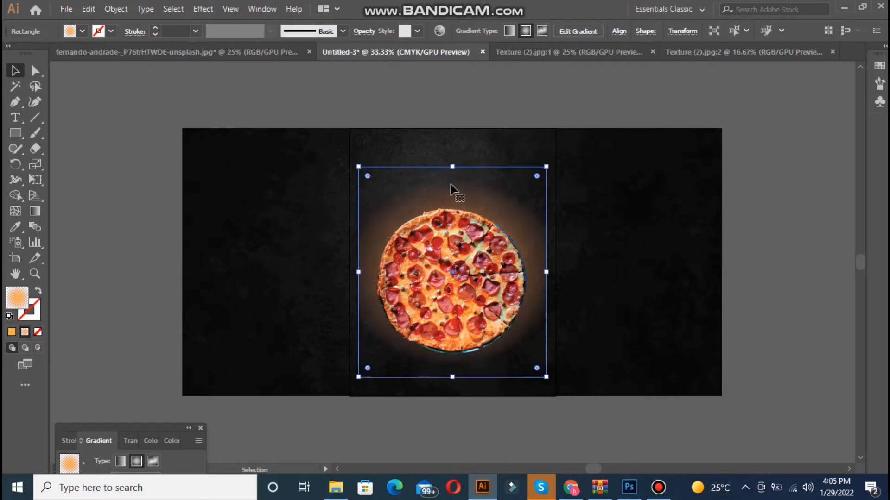
{"action": "left_click_drag", "start_coordinate": [545, 168], "coordinate": [541, 176]}
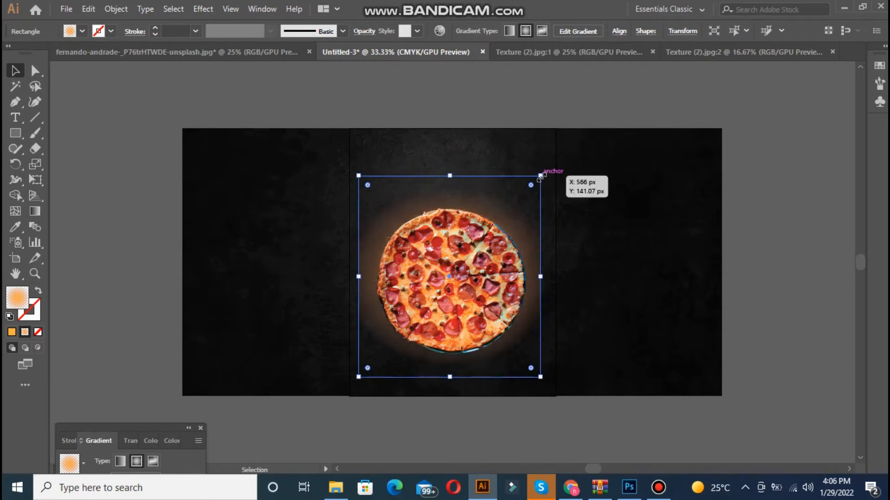
{"action": "left_click_drag", "start_coordinate": [466, 188], "coordinate": [473, 186]}
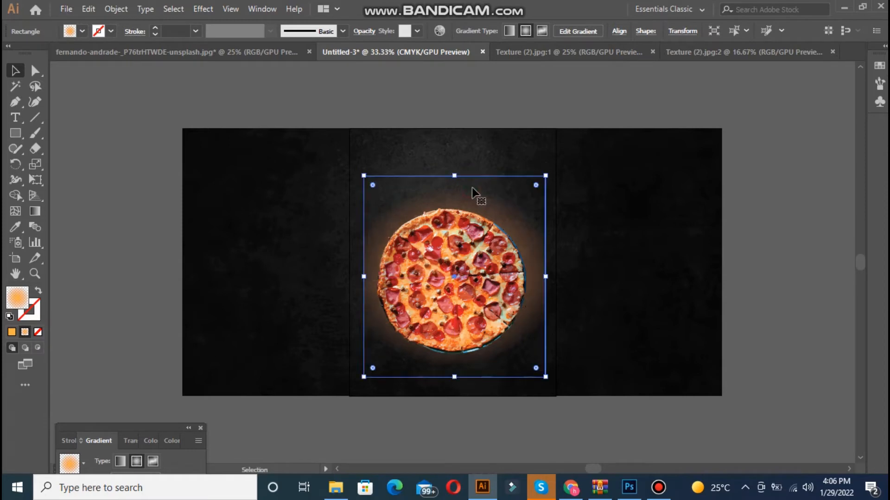
Shift the glow gradient's midpoint to about 59.5% and recolor its starting stop to a deeper orange swatch
{"action": "left_click", "coordinate": [91, 197]}
{"action": "left_click", "coordinate": [387, 234]}
{"action": "left_click_drag", "start_coordinate": [147, 422], "coordinate": [155, 185]}
{"action": "left_click_drag", "start_coordinate": [132, 295], "coordinate": [139, 298]}
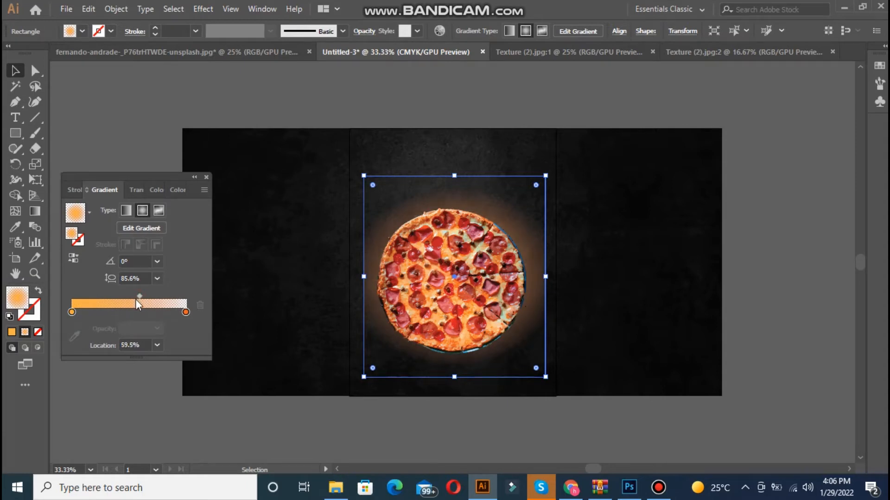
{"action": "double_click", "coordinate": [72, 311]}
{"action": "left_click", "coordinate": [128, 354]}
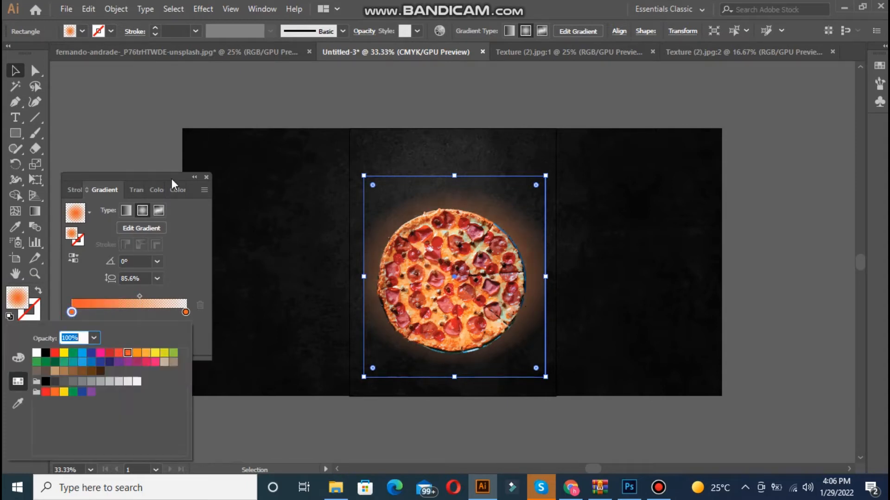
{"action": "left_click", "coordinate": [207, 177]}
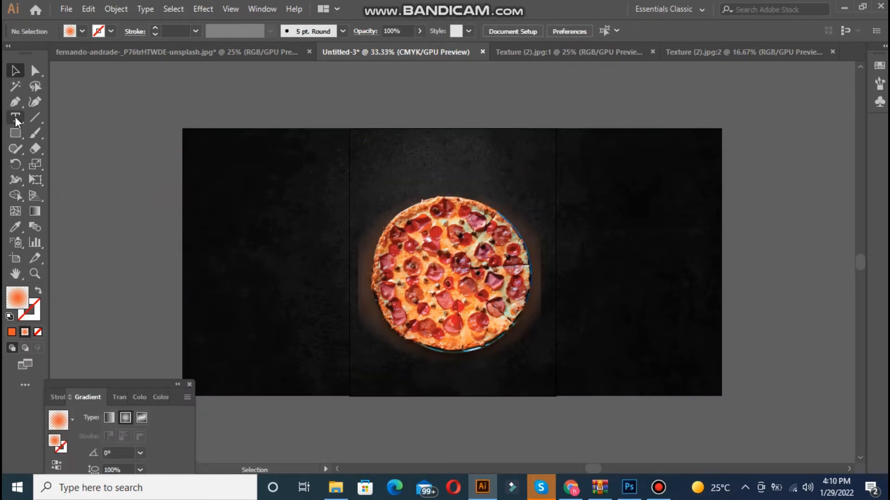
Add the text "BIG BUR PIZZA" above the pizza
{"action": "left_click", "coordinate": [15, 118]}
{"action": "left_click", "coordinate": [415, 159]}
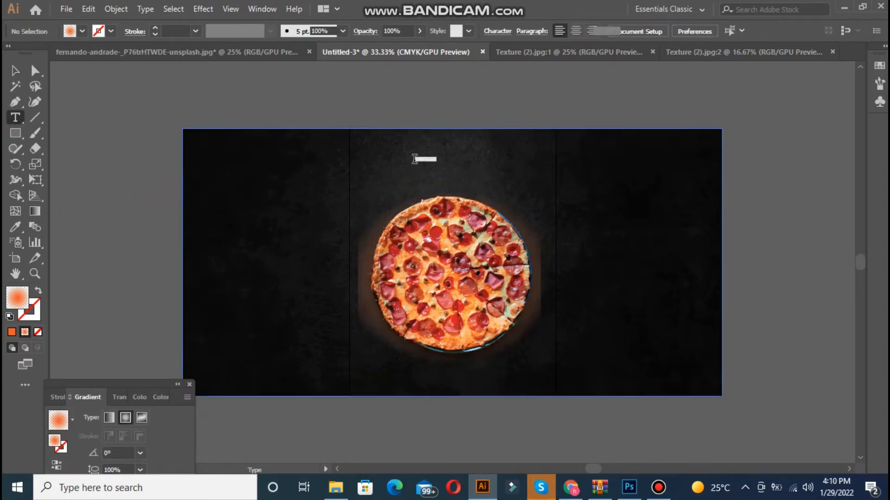
{"action": "key", "text": "BackSpace"}
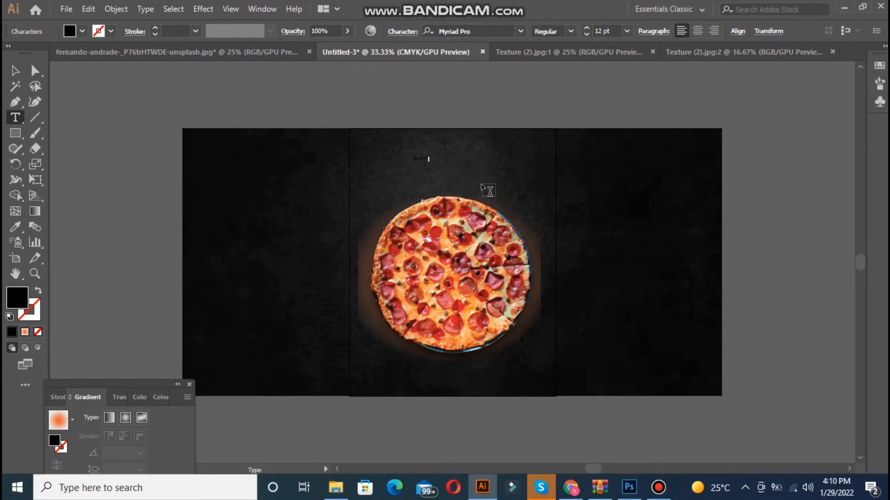
{"action": "left_click", "coordinate": [15, 71]}
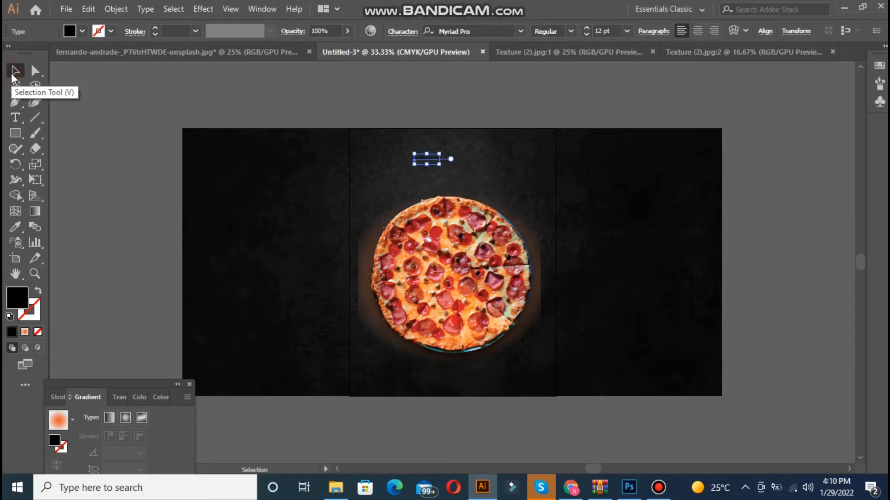
Fill the heading text with white and enlarge it to about 36 pt
{"action": "double_click", "coordinate": [17, 297]}
{"action": "left_click", "coordinate": [277, 159]}
{"action": "left_click", "coordinate": [575, 161]}
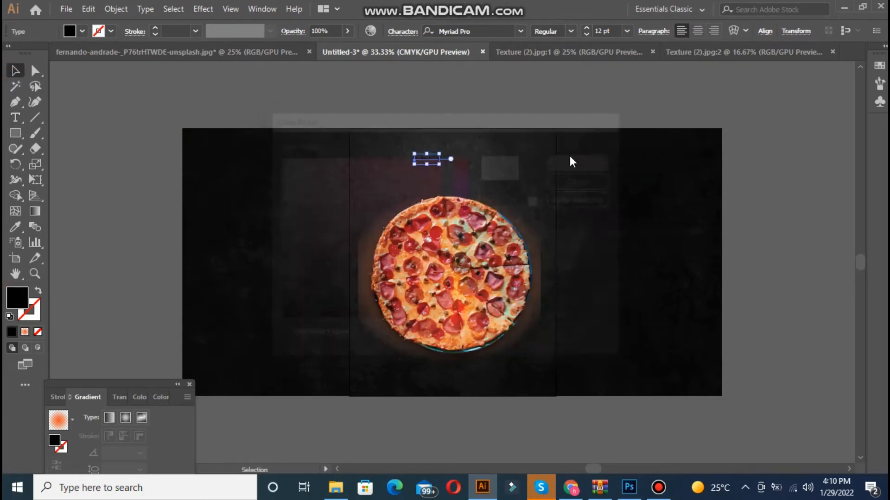
{"action": "left_click_drag", "start_coordinate": [439, 166], "coordinate": [488, 177]}
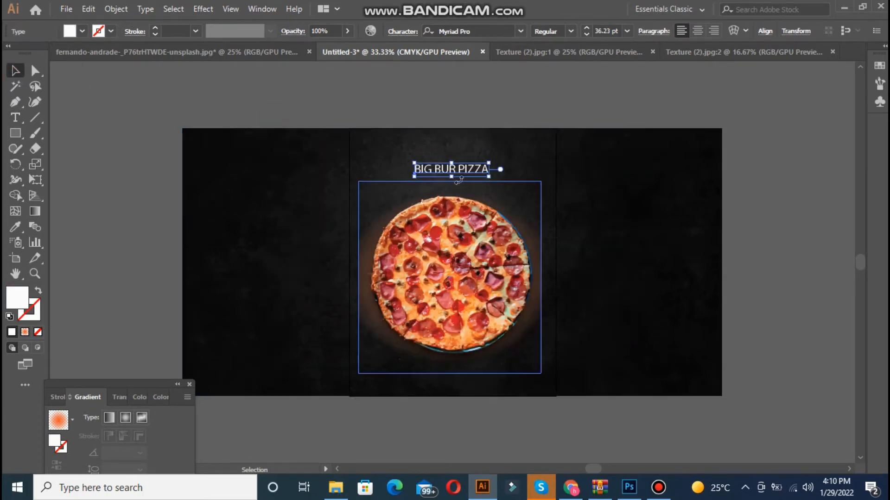
Remove the word BUR from the heading so it reads "BIG PIZZA" and enlarge it to about 56 pt
{"action": "key", "text": "t"}
{"action": "key", "text": "BackSpace"}
{"action": "key", "text": "BackSpace"}
{"action": "key", "text": "BackSpace"}
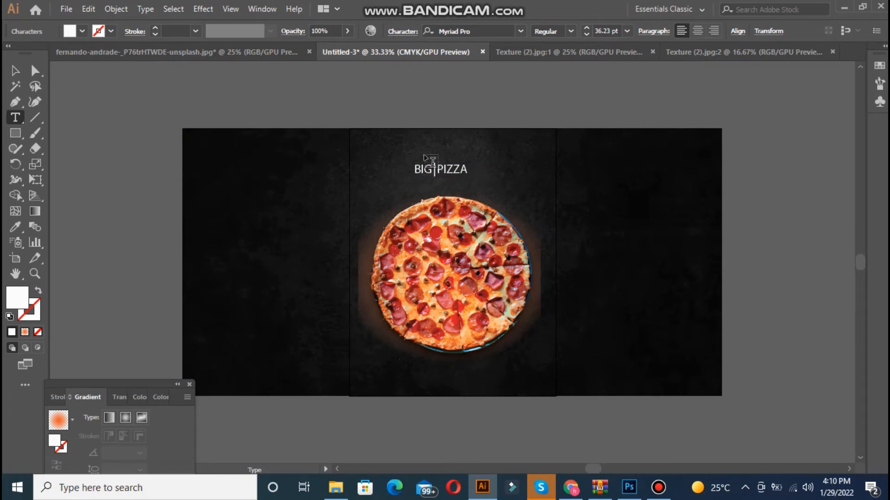
{"action": "left_click", "coordinate": [13, 70]}
{"action": "left_click_drag", "start_coordinate": [468, 178], "coordinate": [497, 184]}
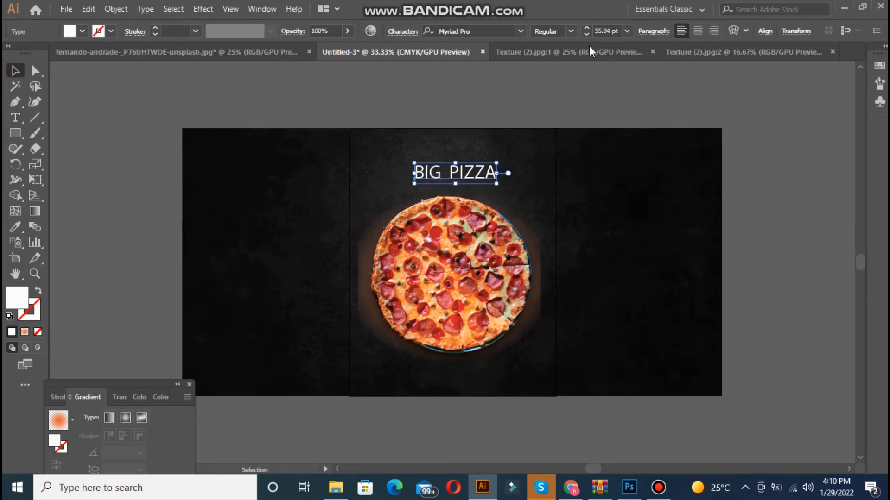
Center-align the heading's paragraph and set its font to Brushcrazy DEMO Regular
{"action": "left_click", "coordinate": [698, 30]}
{"action": "left_click", "coordinate": [520, 31]}
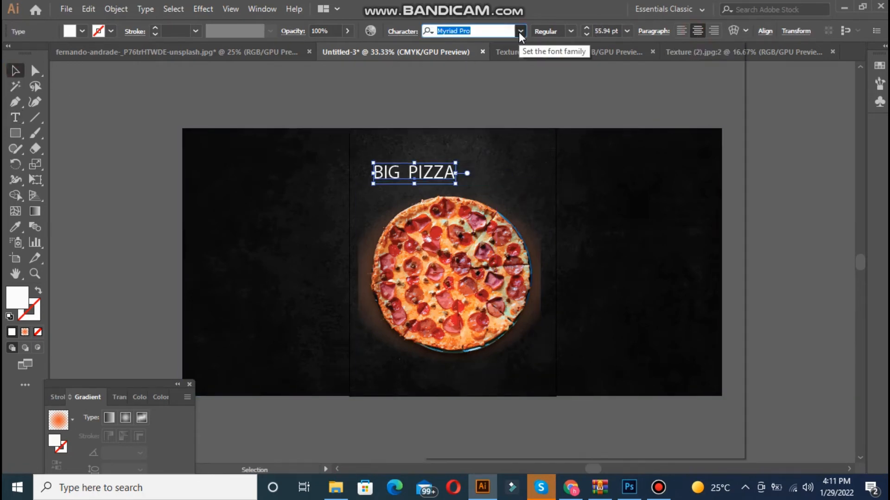
{"action": "left_click", "coordinate": [519, 31]}
{"action": "left_click", "coordinate": [521, 32]}
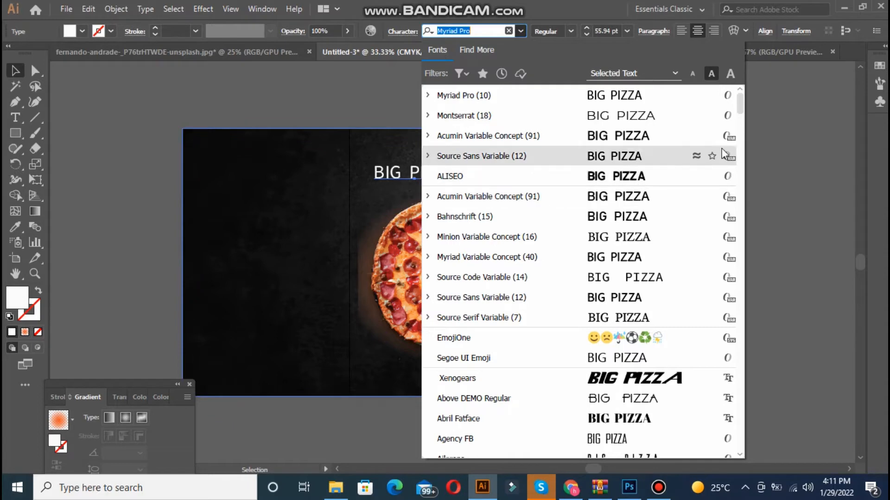
{"action": "left_click_drag", "start_coordinate": [742, 112], "coordinate": [746, 126]}
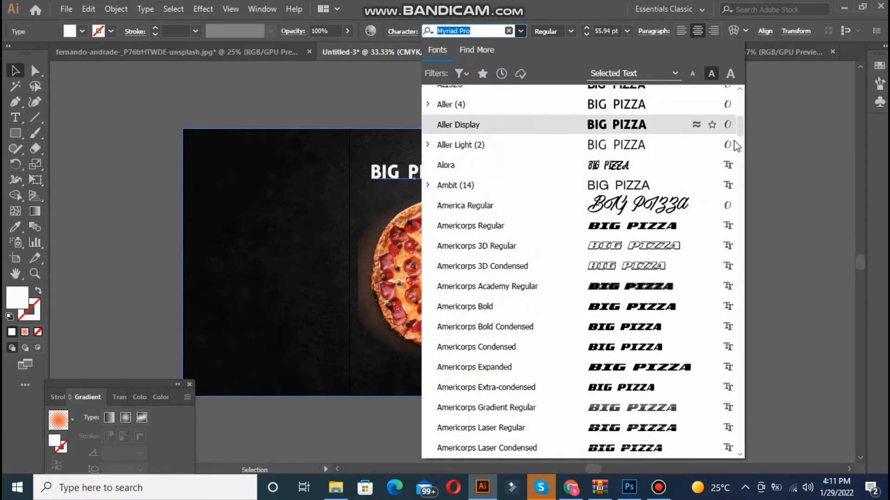
{"action": "left_click_drag", "start_coordinate": [741, 134], "coordinate": [744, 174]}
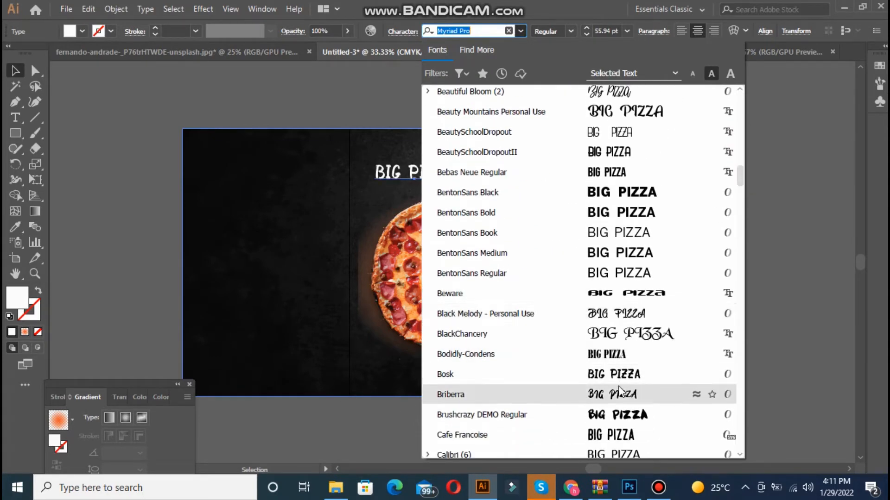
{"action": "left_click", "coordinate": [620, 412]}
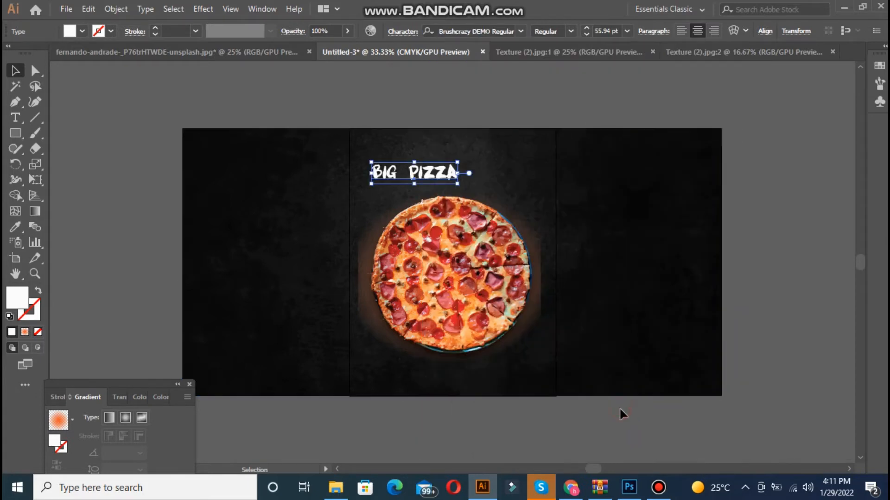
Enlarge the heading to about 64 pt and position it centered above the pizza, slightly higher
{"action": "left_click_drag", "start_coordinate": [458, 183], "coordinate": [470, 187]}
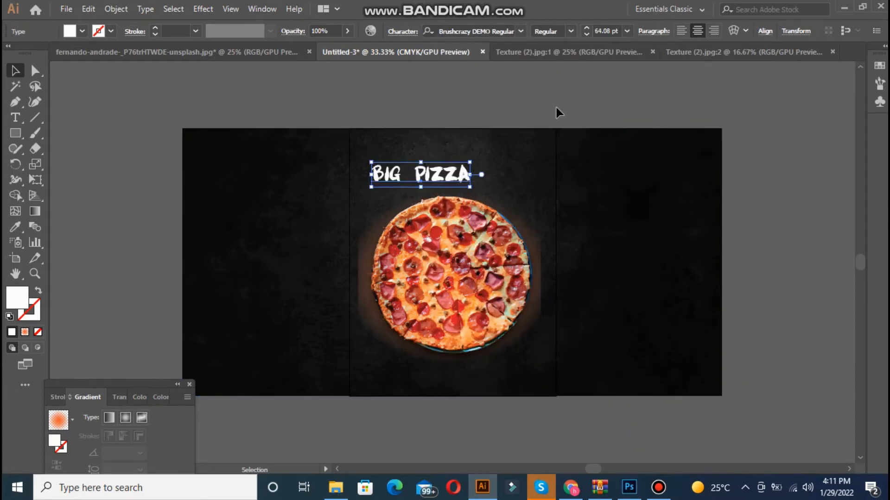
{"action": "left_click", "coordinate": [764, 30]}
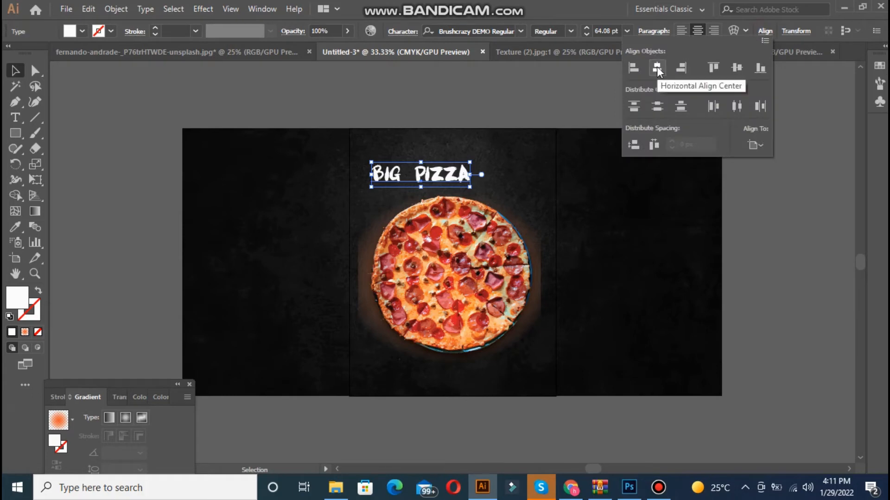
{"action": "left_click", "coordinate": [656, 69]}
{"action": "left_click", "coordinate": [474, 175]}
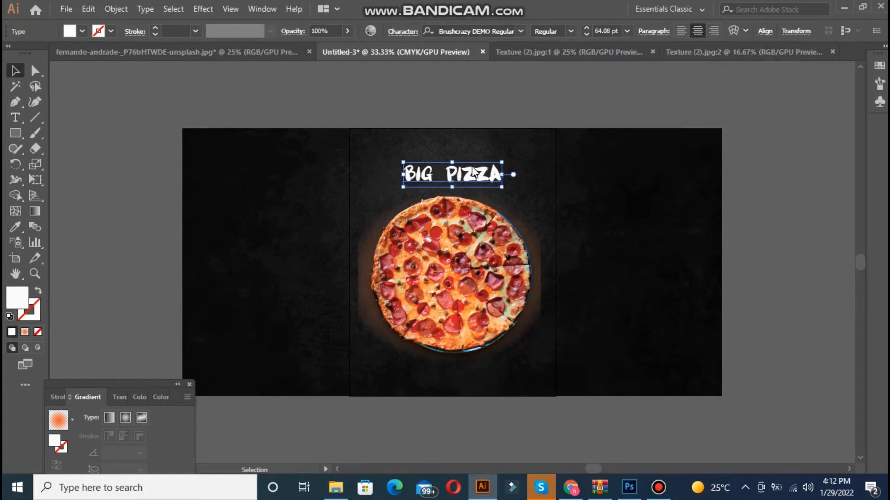
{"action": "left_click_drag", "start_coordinate": [473, 174], "coordinate": [470, 169]}
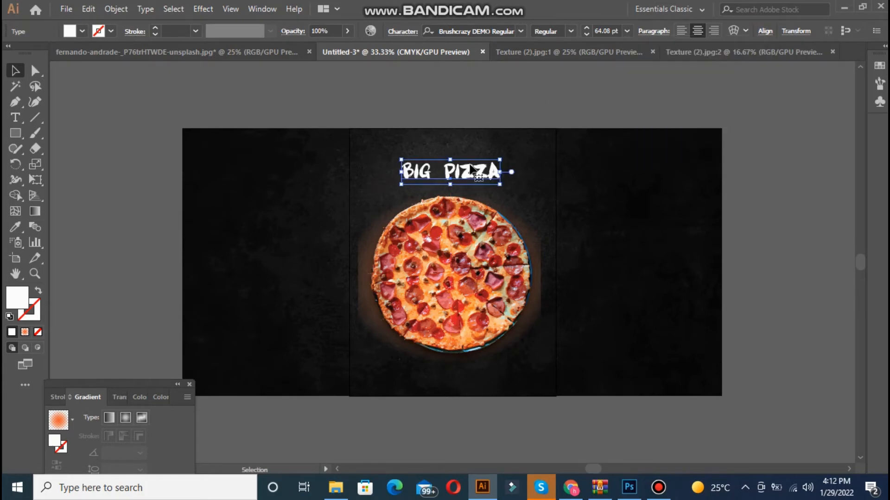
Set the heading's leading to 75 pt and its tracking to -5
{"action": "left_click", "coordinate": [401, 31]}
{"action": "left_click", "coordinate": [402, 31]}
{"action": "left_click", "coordinate": [401, 30]}
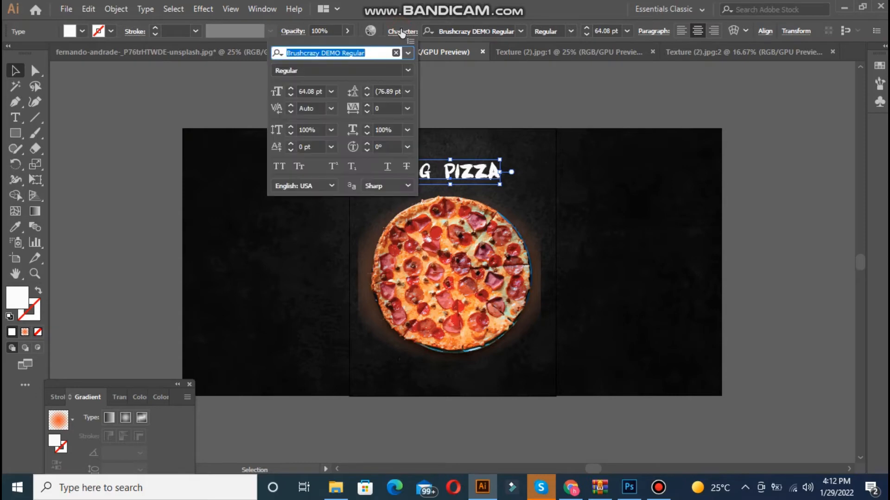
{"action": "left_click", "coordinate": [366, 96]}
{"action": "left_click", "coordinate": [367, 112]}
{"action": "left_click", "coordinate": [367, 113]}
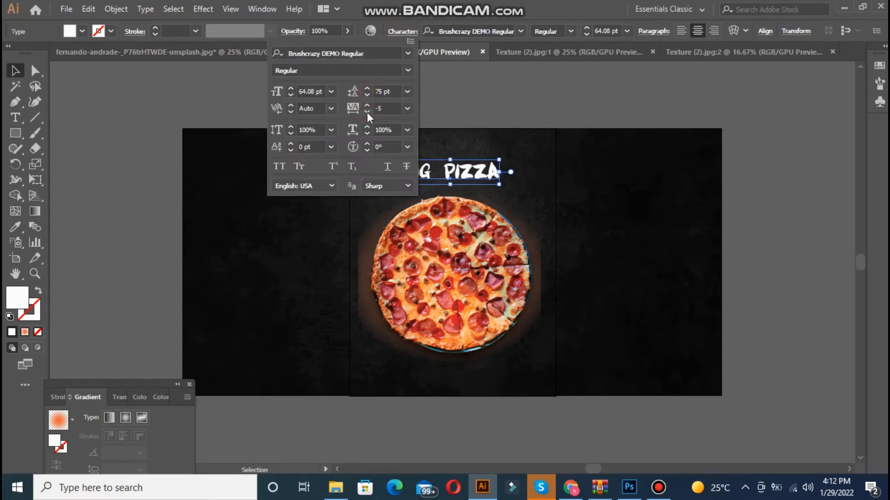
Delete the extra space between BIG and PIZZA and center the heading horizontally on the artboard
{"action": "left_click", "coordinate": [442, 170]}
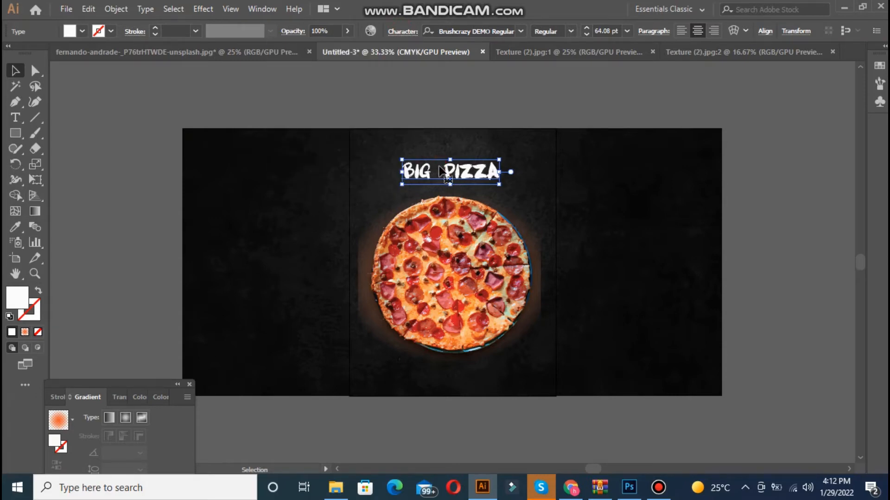
{"action": "double_click", "coordinate": [441, 170]}
{"action": "left_click", "coordinate": [440, 169]}
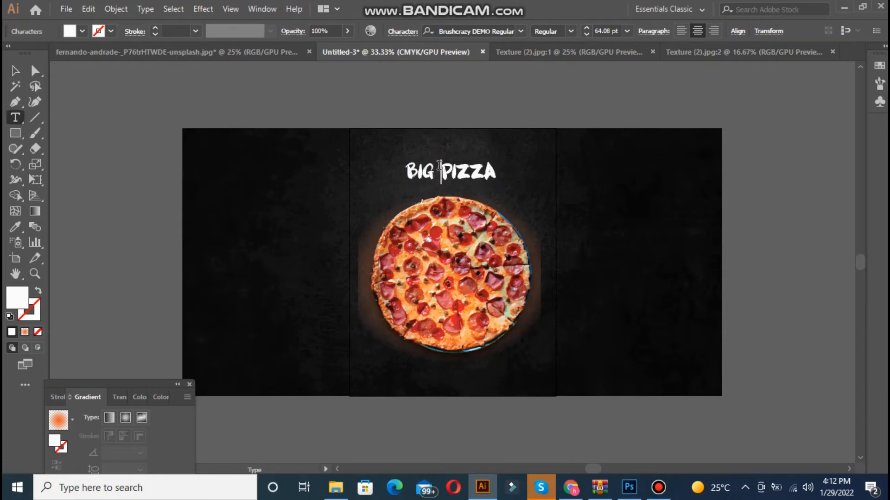
{"action": "left_click", "coordinate": [16, 71]}
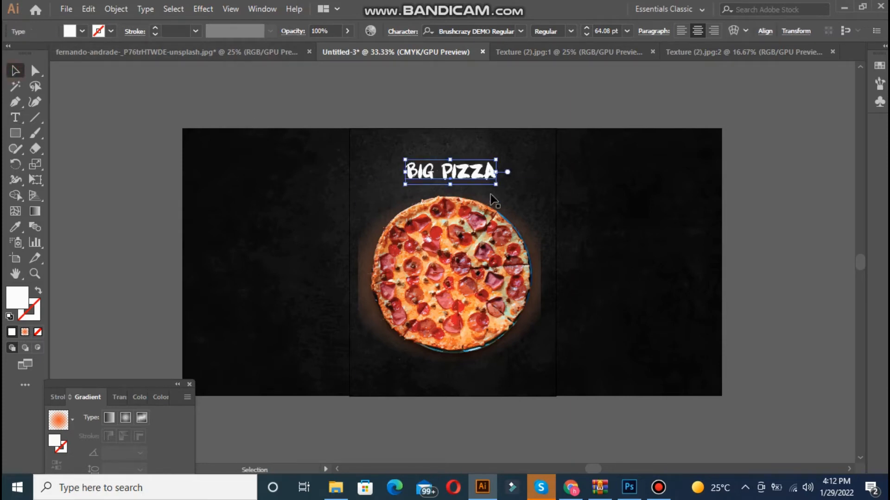
{"action": "left_click", "coordinate": [764, 32]}
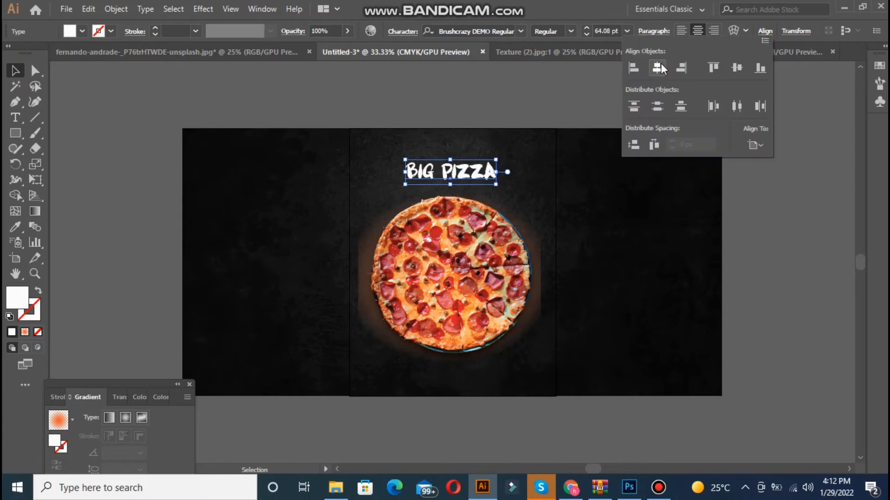
{"action": "left_click", "coordinate": [658, 67]}
Duplicate the BIG PIZZA heading directly below itself and replace the copy's text with "TASTE LIKE NEVER BEFORE"
{"action": "left_click_drag", "start_coordinate": [469, 170], "coordinate": [467, 189]}
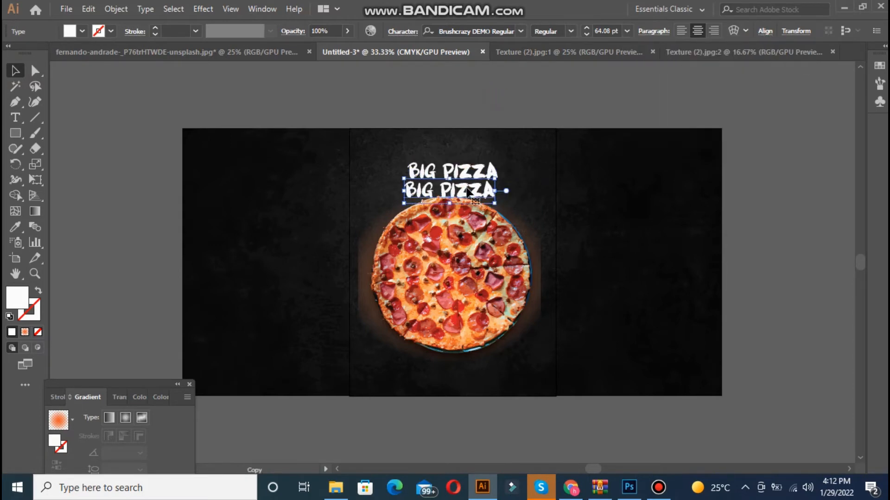
{"action": "double_click", "coordinate": [492, 195]}
{"action": "key", "text": "BackSpace"}
{"action": "key", "text": "BackSpace"}
{"action": "key", "text": "BackSpace"}
{"action": "key", "text": "BackSpace"}
{"action": "key", "text": "BackSpace"}
{"action": "key", "text": "BackSpace"}
{"action": "key", "text": "BackSpace"}
{"action": "key", "text": "BackSpace"}
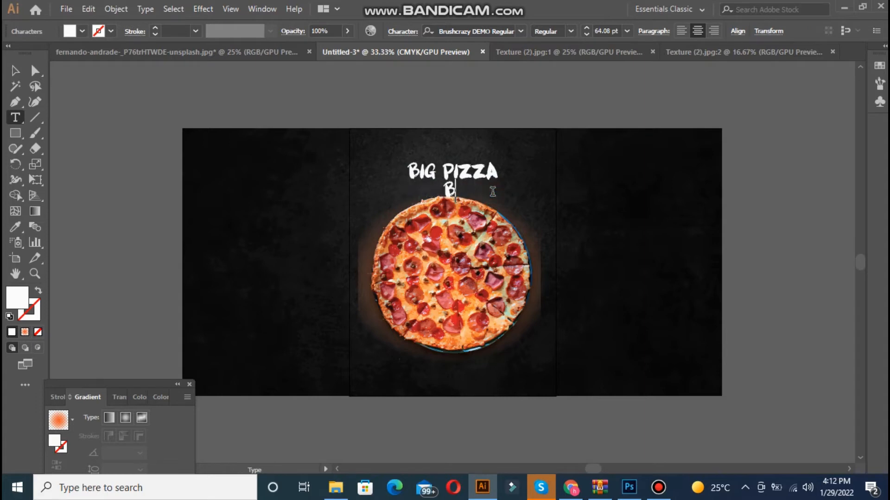
{"action": "type", "text": "TASTE LI"}
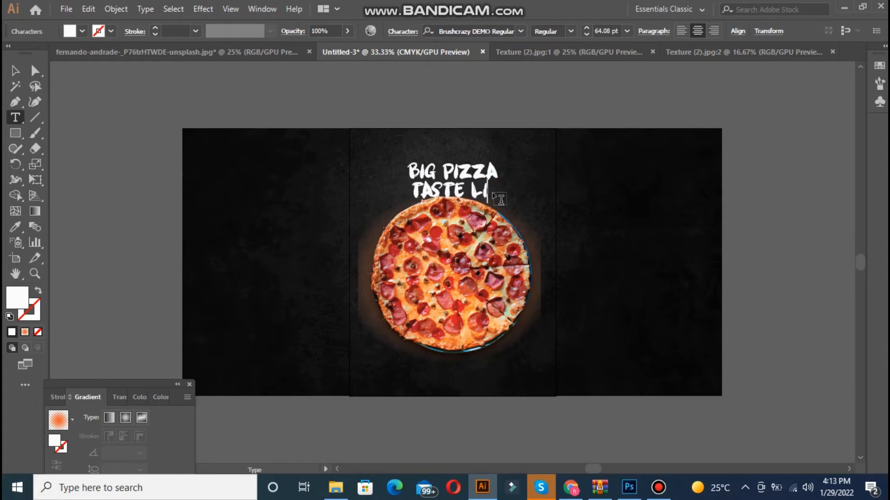
{"action": "type", "text": "KE NEVER BEFORE"}
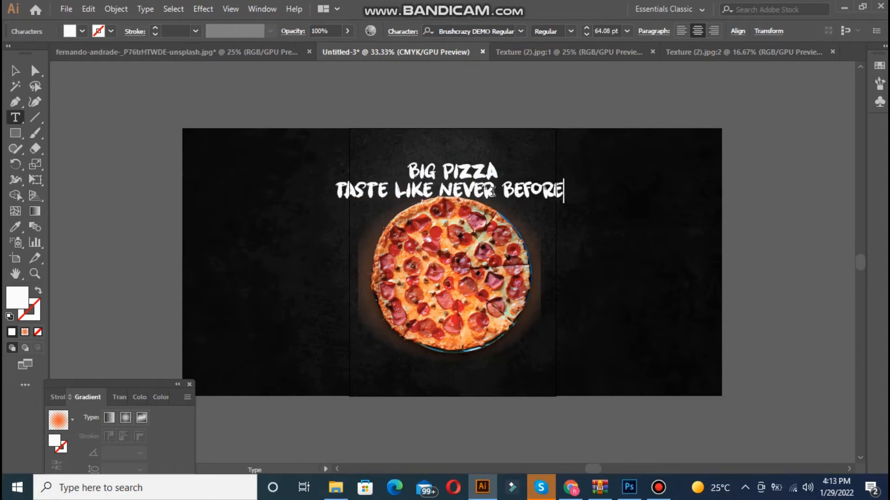
Change the font of the TASTE LIKE NEVER BEFORE tagline to Acumin Variable Concept
{"action": "key", "text": "Escape"}
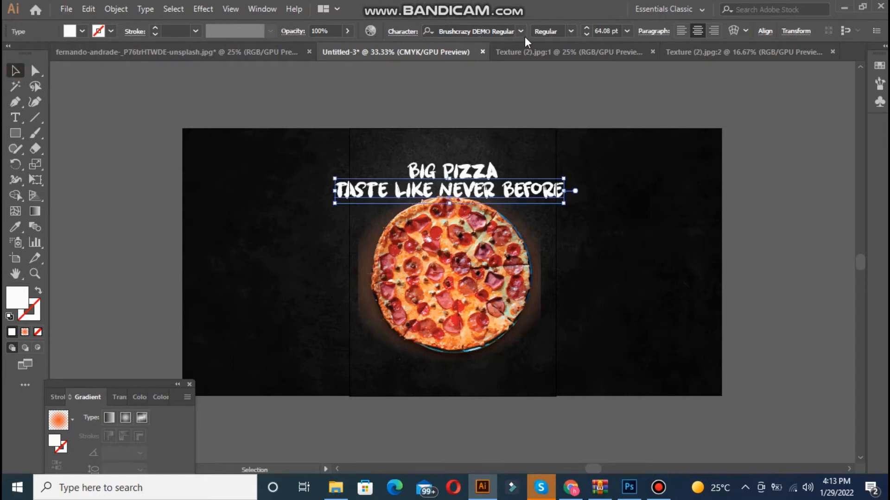
{"action": "left_click", "coordinate": [522, 32]}
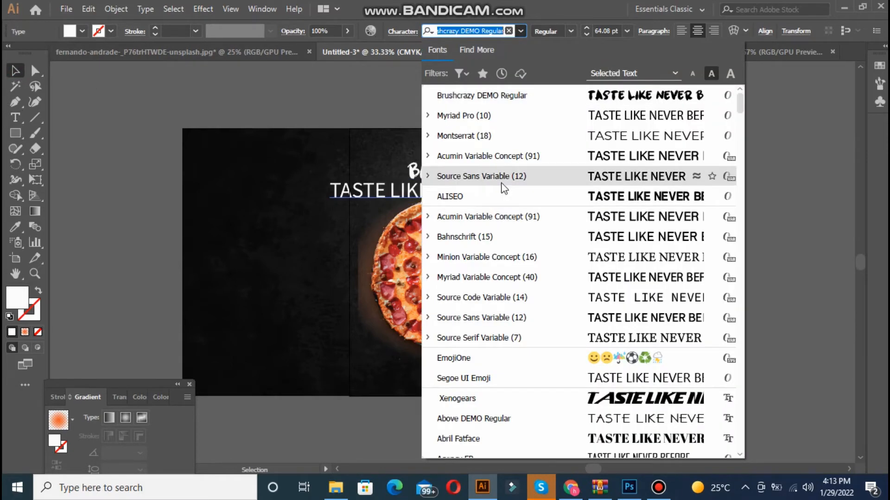
{"action": "left_click", "coordinate": [499, 216]}
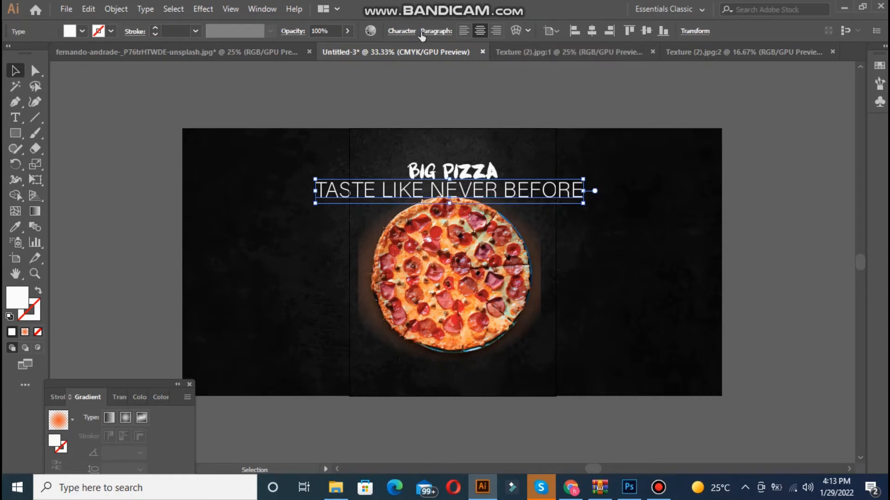
Format the tagline at 36 pt with -10 tracking and small caps, and move it up slightly toward the heading
{"action": "left_click", "coordinate": [406, 32]}
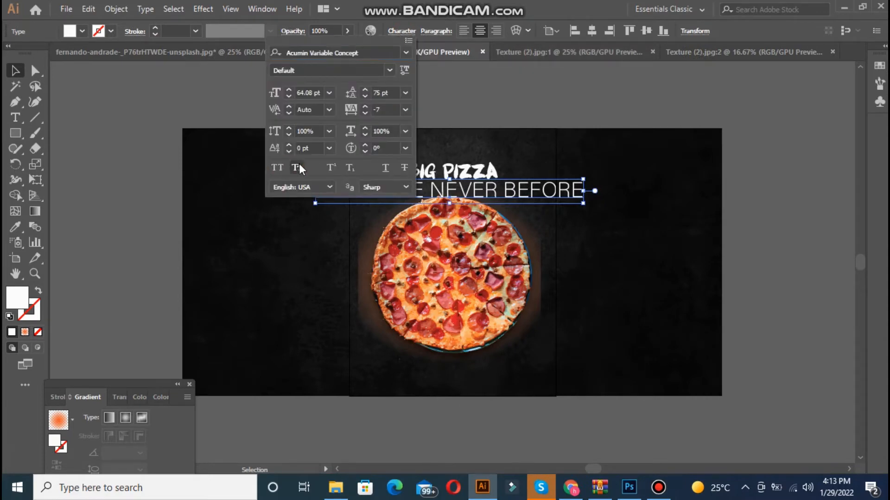
{"action": "left_click", "coordinate": [366, 112]}
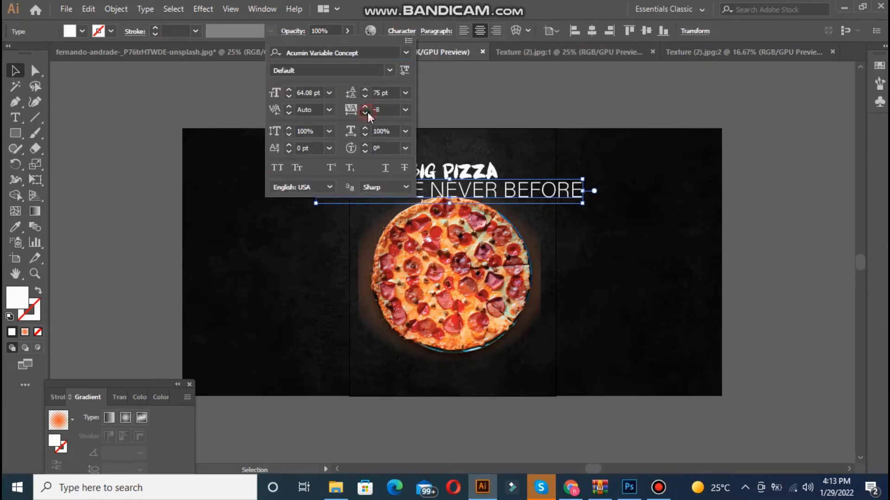
{"action": "left_click_drag", "start_coordinate": [288, 95], "coordinate": [288, 96]}
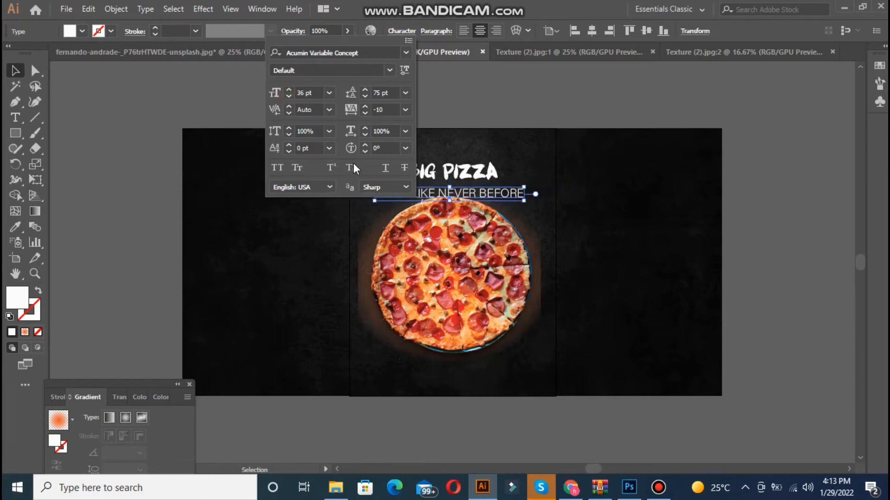
{"action": "left_click", "coordinate": [297, 168]}
{"action": "left_click", "coordinate": [467, 198]}
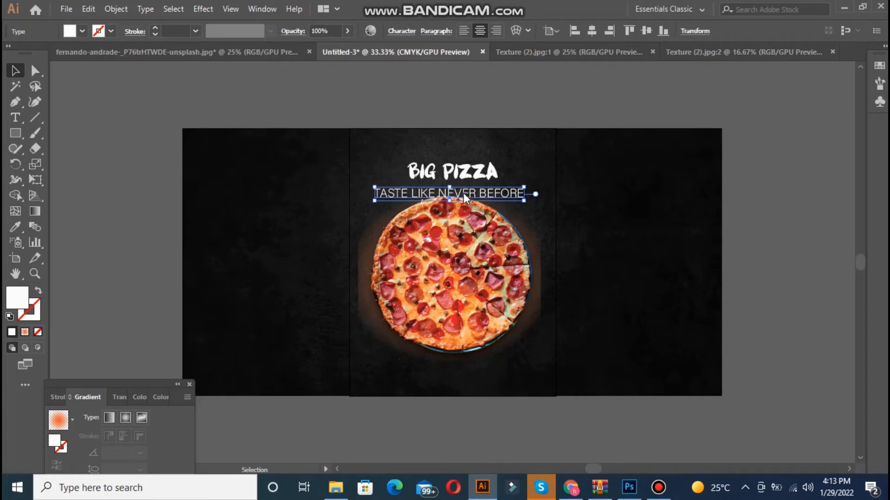
{"action": "left_click_drag", "start_coordinate": [466, 197], "coordinate": [465, 193]}
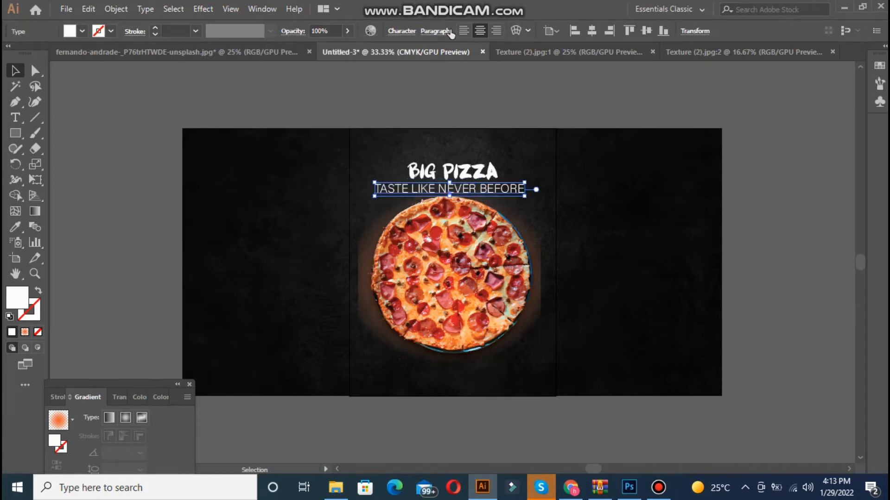
Set the tagline's font style to Condensed and center it horizontally on the artboard
{"action": "left_click", "coordinate": [392, 32]}
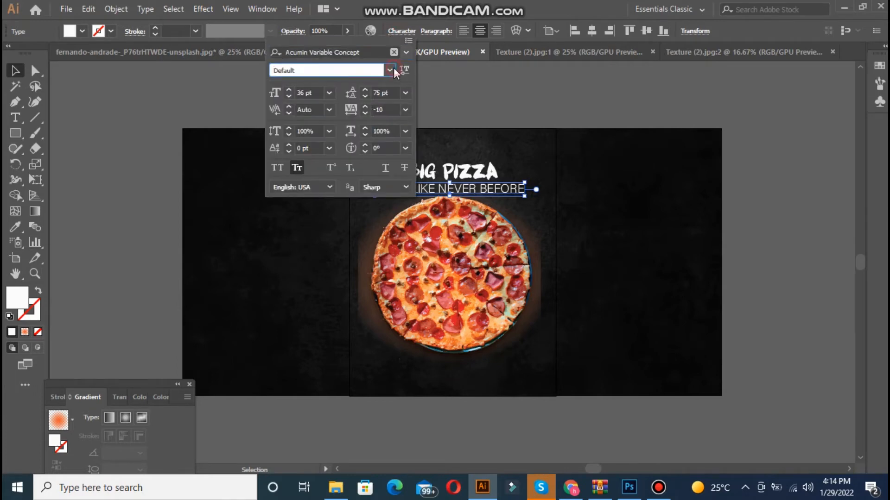
{"action": "left_click", "coordinate": [392, 69]}
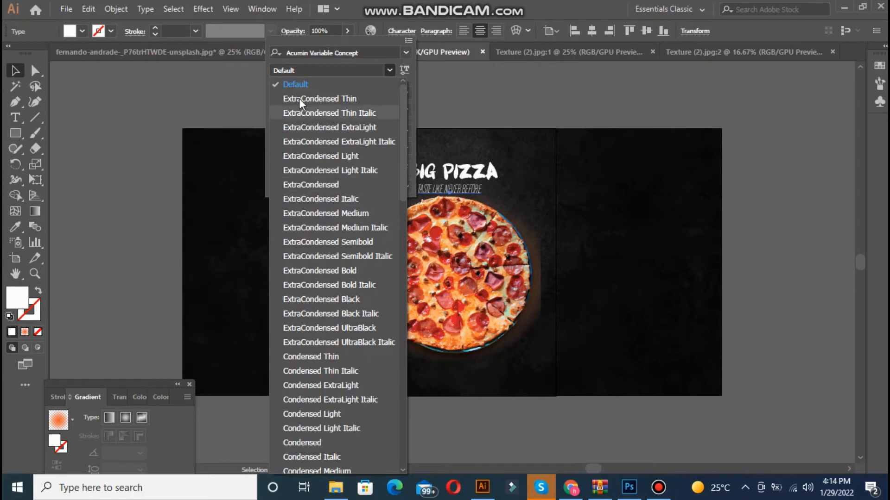
{"action": "left_click", "coordinate": [312, 444]}
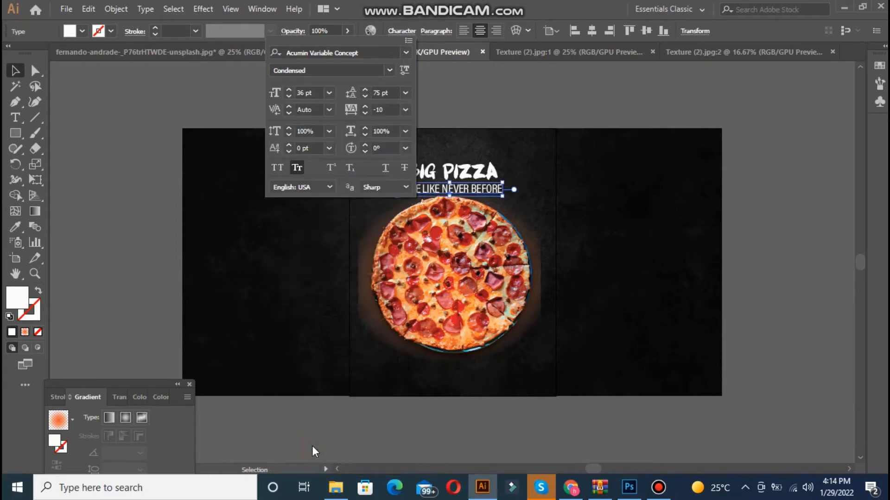
{"action": "left_click", "coordinate": [114, 230]}
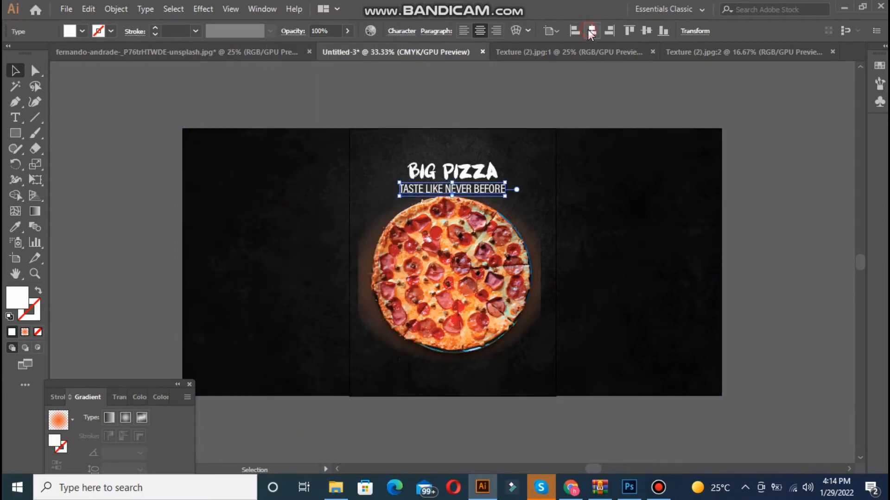
{"action": "left_click", "coordinate": [513, 105]}
Move the BIG PIZZA heading up slightly and shift the pizza image slightly down to open space around the tagline
{"action": "left_click_drag", "start_coordinate": [468, 174], "coordinate": [468, 170]}
{"action": "left_click", "coordinate": [468, 251]}
{"action": "left_click", "coordinate": [362, 330], "text": "shift"}
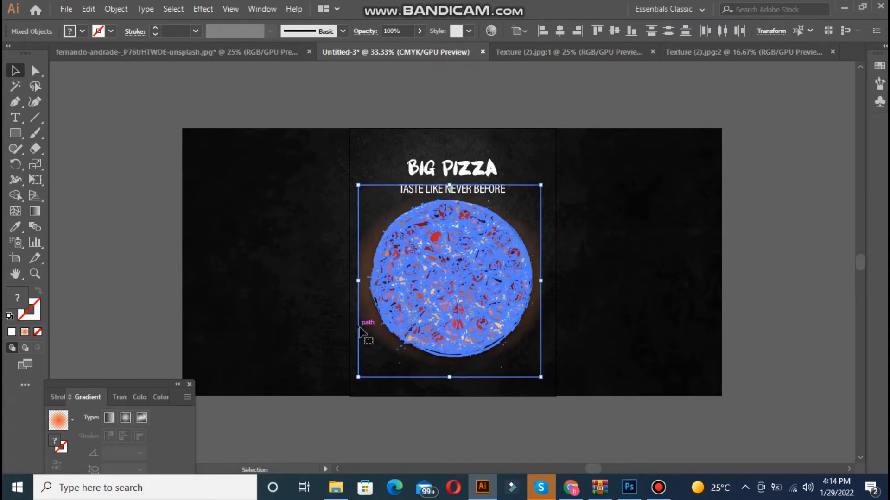
{"action": "left_click", "coordinate": [96, 294]}
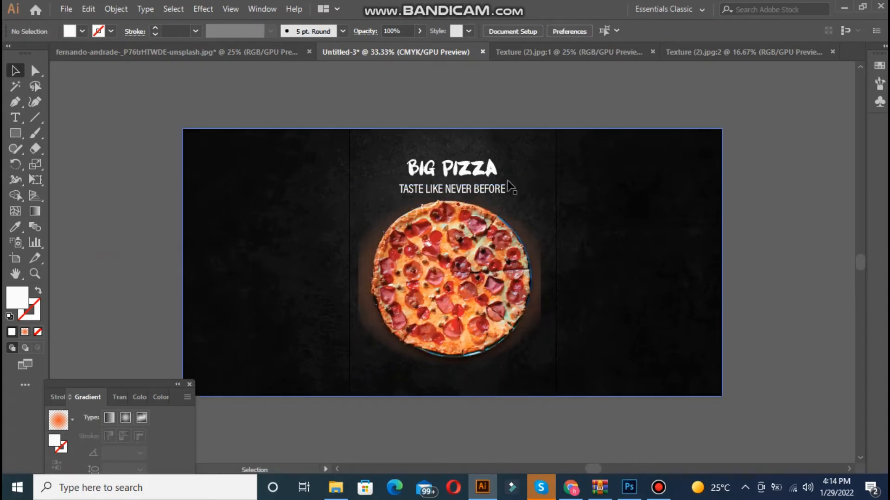
Move the tagline and the BIG PIZZA heading down slightly so both sit closer together just above the pizza
{"action": "left_click_drag", "start_coordinate": [483, 188], "coordinate": [476, 185]}
{"action": "left_click", "coordinate": [478, 179]}
{"action": "left_click", "coordinate": [130, 200]}
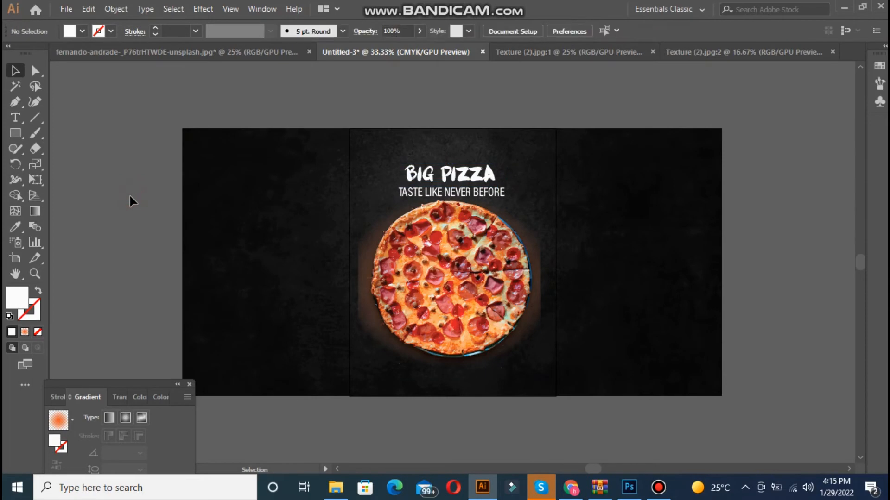
Change the fill color of the BIG PIZZA heading to bright yellow
{"action": "left_click", "coordinate": [429, 178]}
{"action": "double_click", "coordinate": [18, 300]}
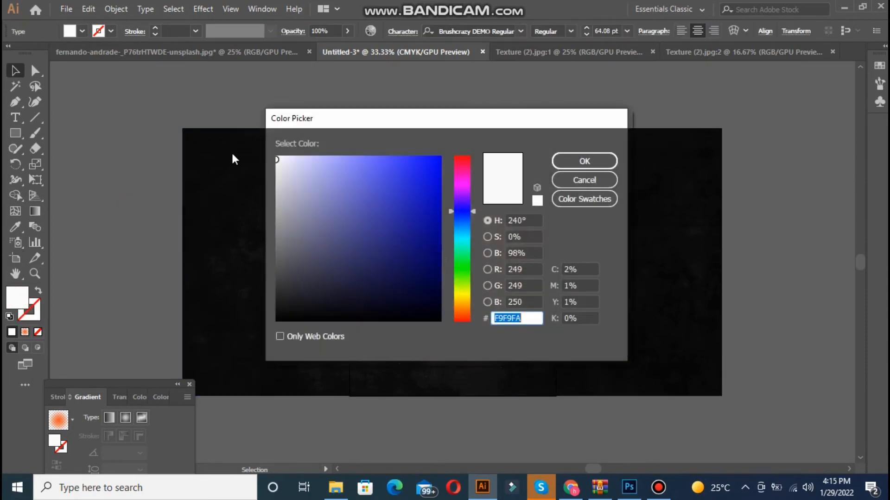
{"action": "left_click", "coordinate": [467, 293]}
{"action": "left_click", "coordinate": [435, 163]}
{"action": "left_click", "coordinate": [584, 161]}
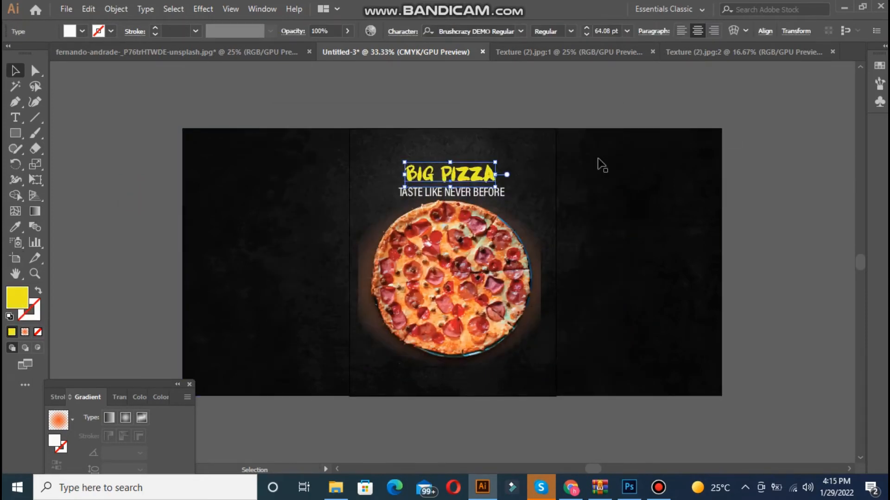
{"action": "left_click", "coordinate": [141, 145]}
Try applying a light blue fill to the background texture image
{"action": "left_click", "coordinate": [207, 190]}
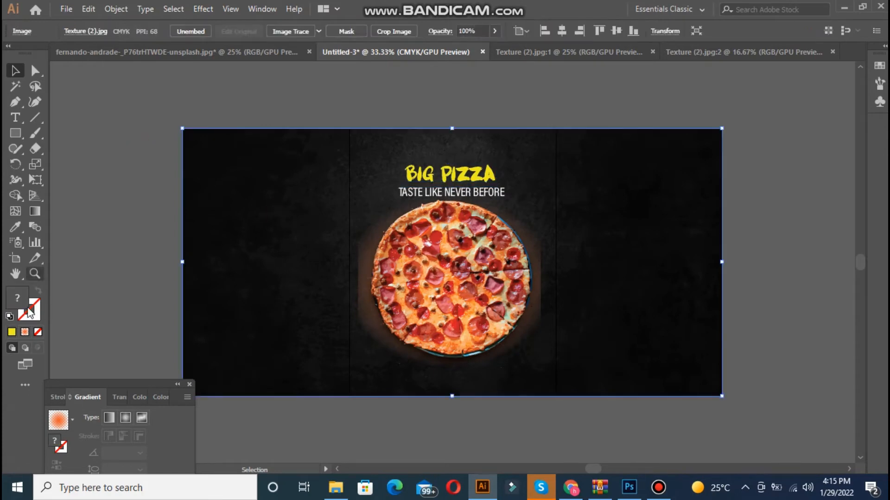
{"action": "left_click", "coordinate": [12, 332]}
{"action": "left_click", "coordinate": [107, 443]}
{"action": "left_click", "coordinate": [125, 451]}
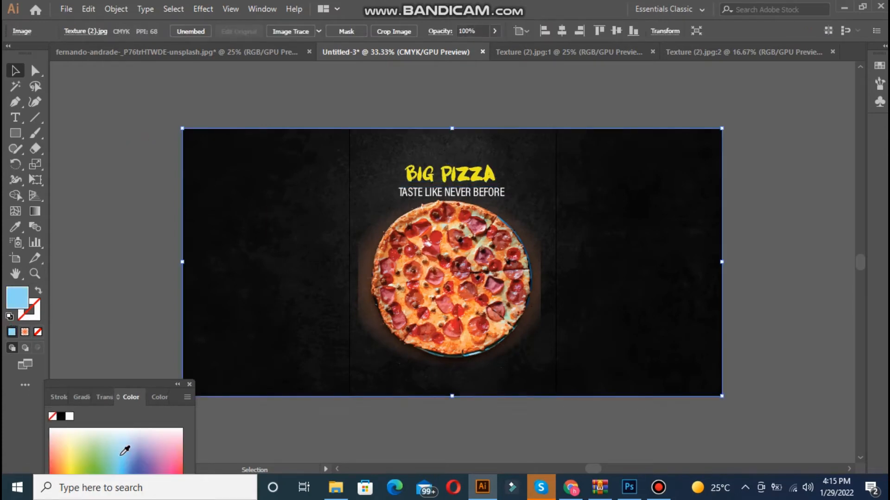
{"action": "left_click", "coordinate": [79, 106]}
Duplicate the yellow BIG PIZZA heading directly above itself and set the copy's font to Aller
{"action": "left_click", "coordinate": [428, 157]}
{"action": "left_click_drag", "start_coordinate": [450, 172], "coordinate": [449, 145]}
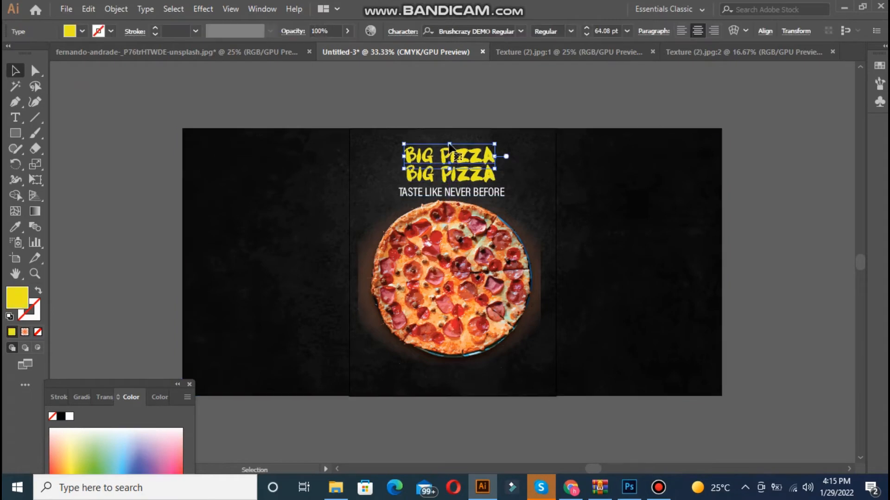
{"action": "left_click", "coordinate": [520, 31]}
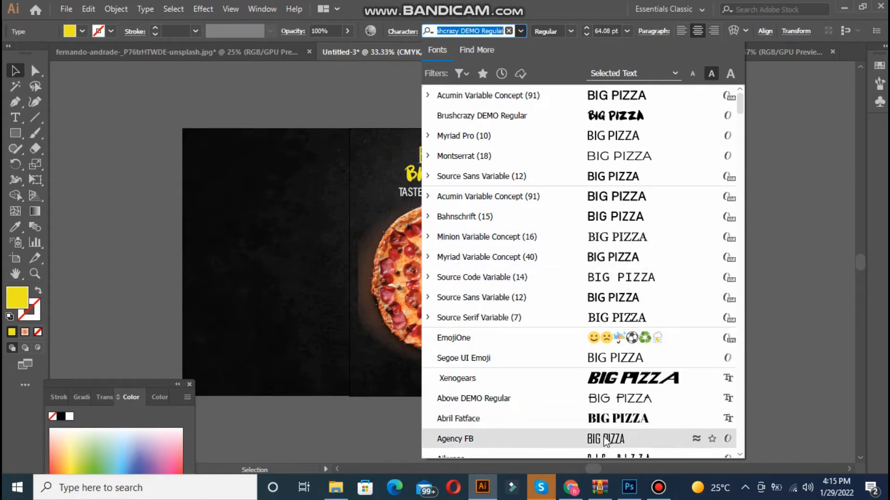
{"action": "left_click_drag", "start_coordinate": [741, 104], "coordinate": [741, 124]}
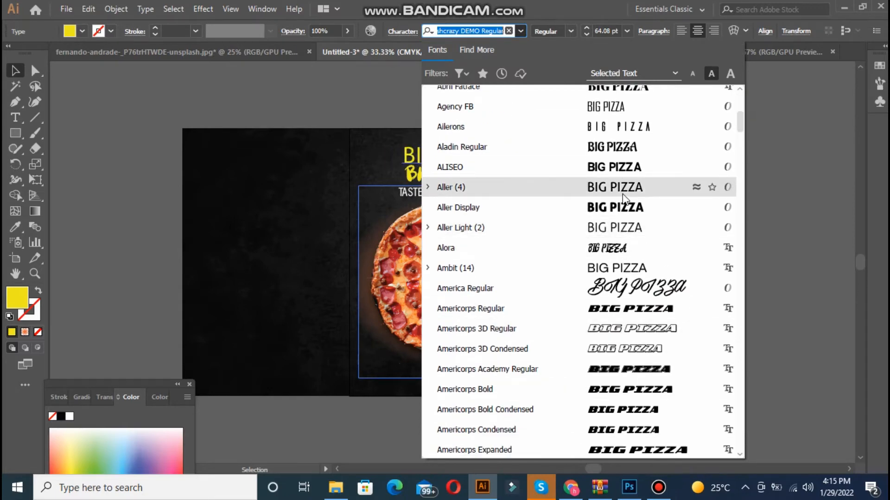
{"action": "left_click", "coordinate": [624, 180]}
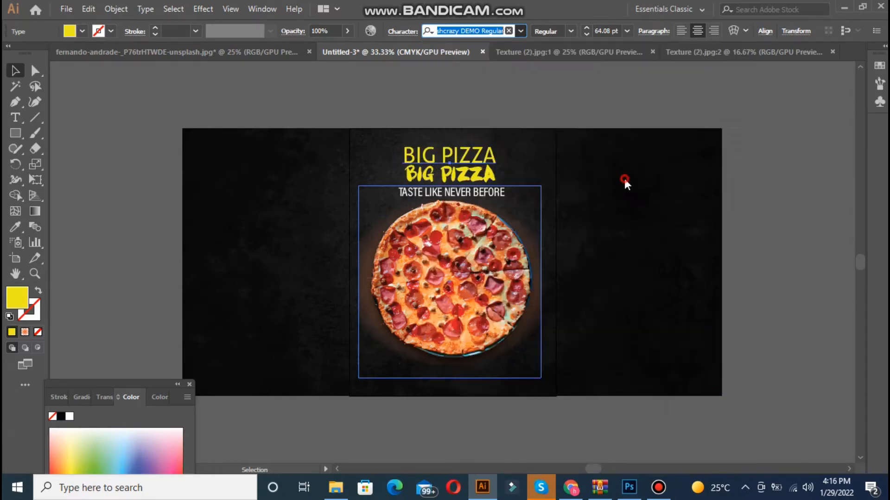
Replace the word PIZZA in the upper copy so that the line reads "BIG - DEAL"
{"action": "double_click", "coordinate": [495, 156]}
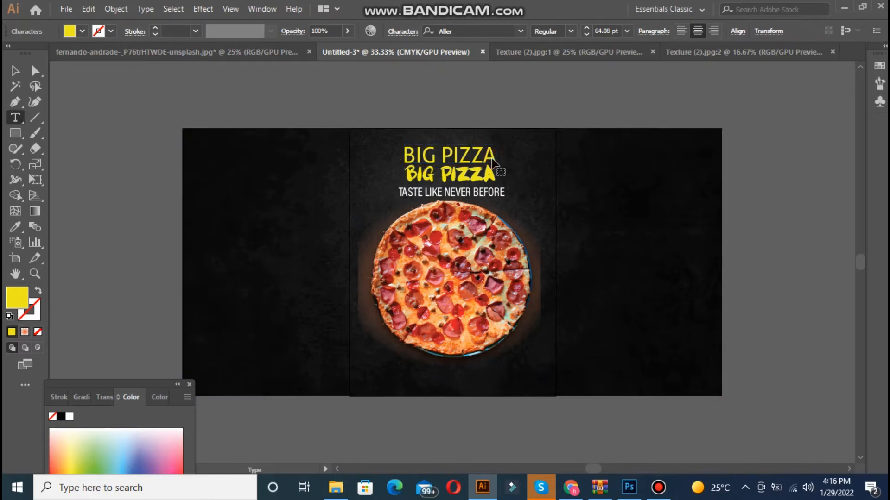
{"action": "key", "text": "BackSpace"}
{"action": "key", "text": "BackSpace"}
{"action": "key", "text": "BackSpace"}
{"action": "key", "text": "BackSpace"}
{"action": "key", "text": "BackSpace"}
{"action": "key", "text": "BackSpace"}
{"action": "type", "text": "- DEAL"}
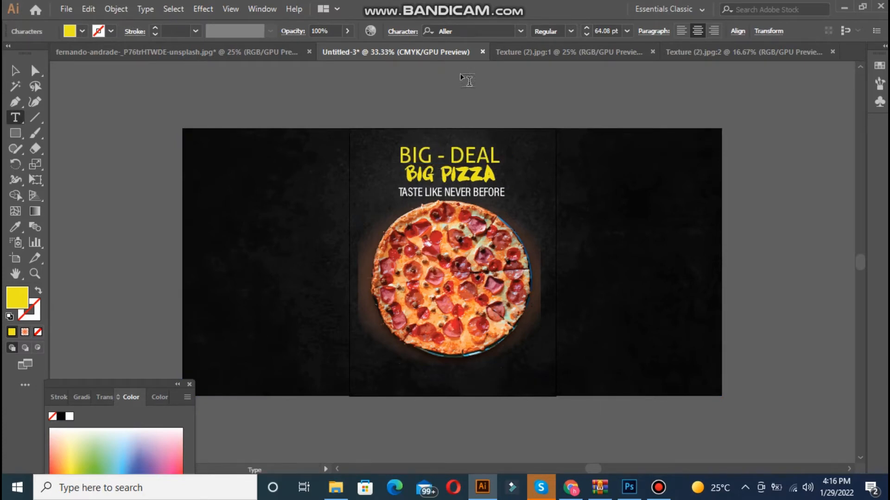
Fill the BIG - DEAL line with white and scale it down to about 44 pt, centered above the heading
{"action": "left_click", "coordinate": [16, 227]}
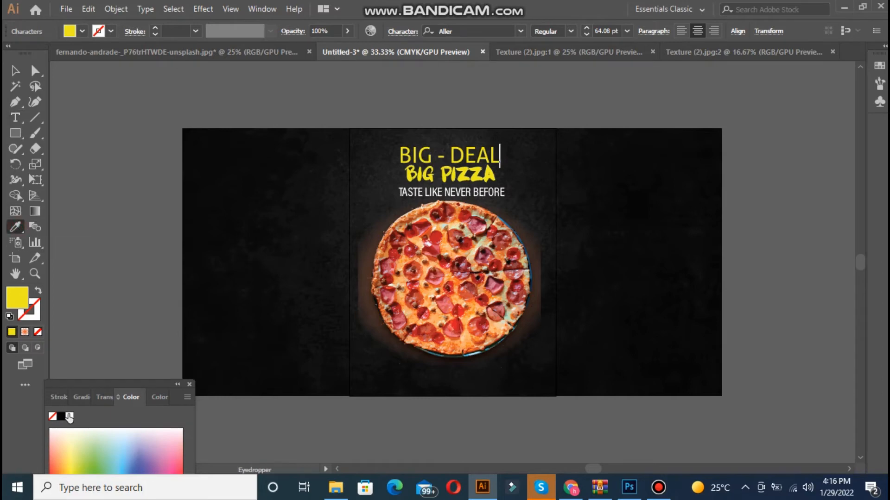
{"action": "left_click", "coordinate": [15, 71]}
{"action": "left_click", "coordinate": [447, 156]}
{"action": "left_click", "coordinate": [69, 417]}
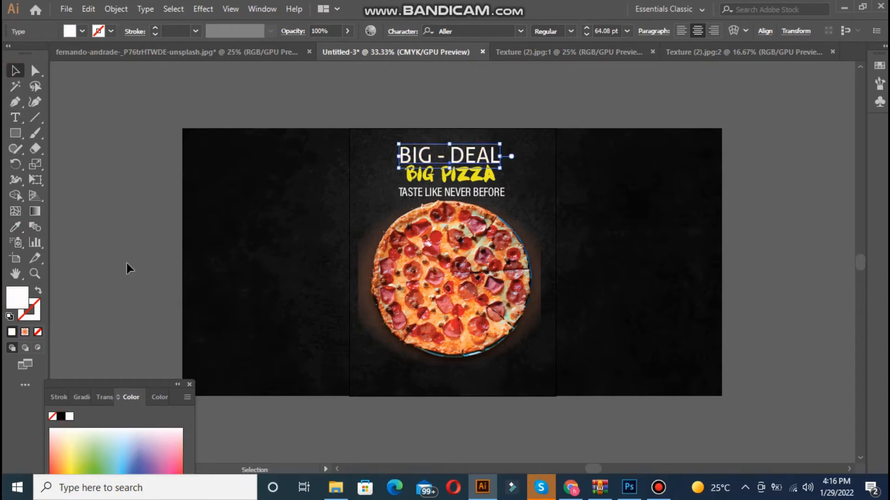
{"action": "left_click_drag", "start_coordinate": [400, 143], "coordinate": [431, 162]}
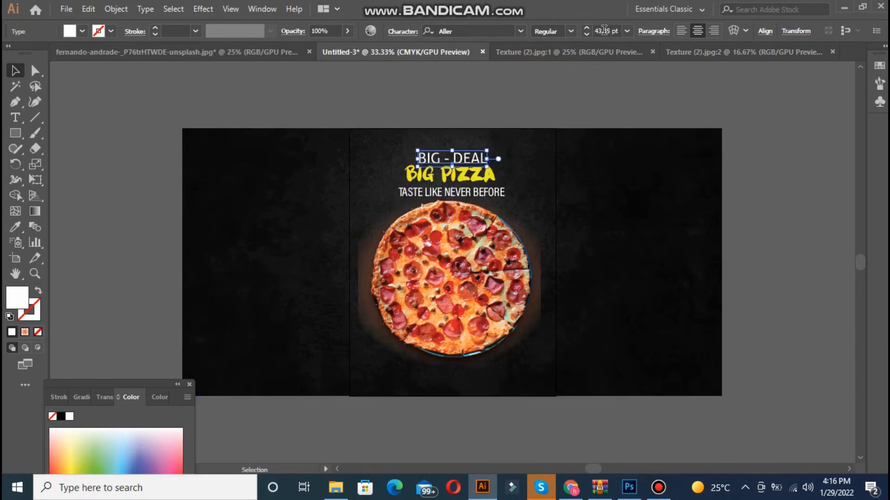
{"action": "left_click", "coordinate": [765, 31]}
Warp the BIG - DEAL line with a horizontal Arc envelope at 30% bend, previewing it before applying
{"action": "left_click", "coordinate": [738, 37]}
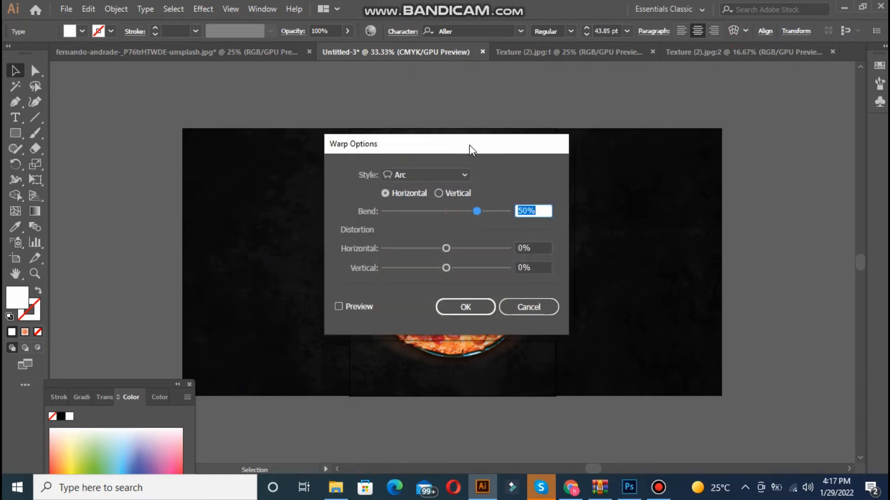
{"action": "left_click_drag", "start_coordinate": [471, 150], "coordinate": [770, 108]}
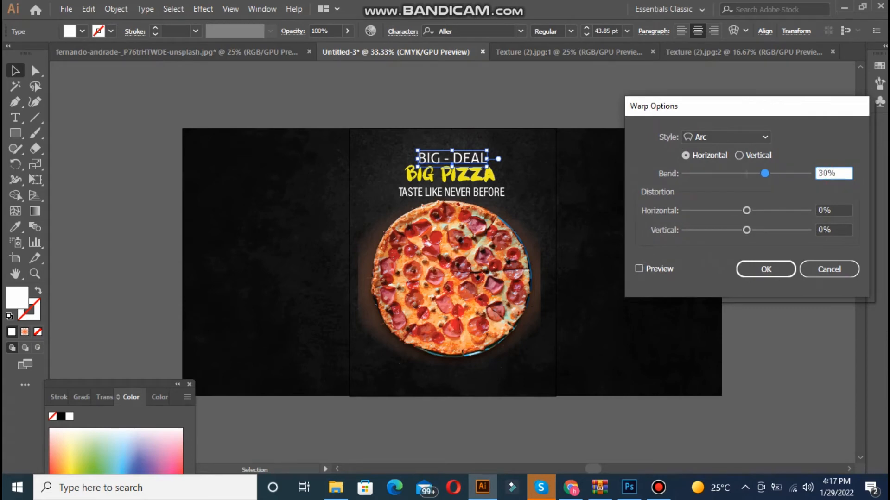
{"action": "left_click", "coordinate": [758, 135]}
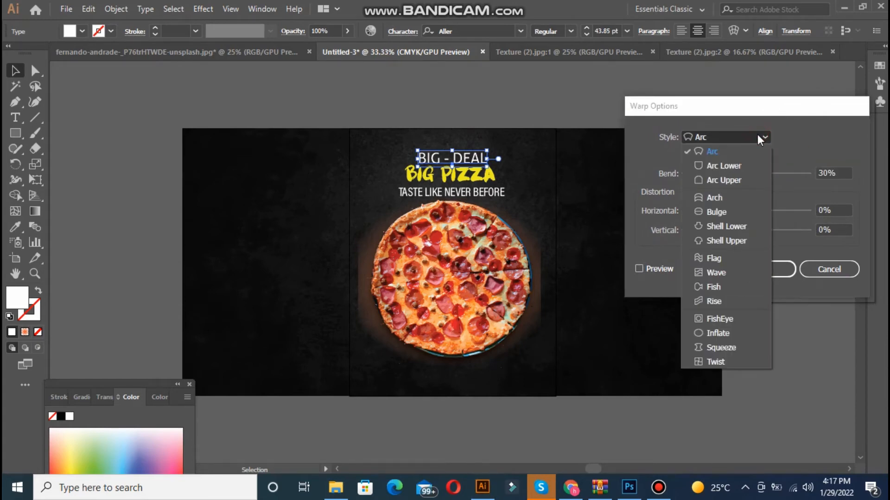
{"action": "left_click", "coordinate": [721, 152]}
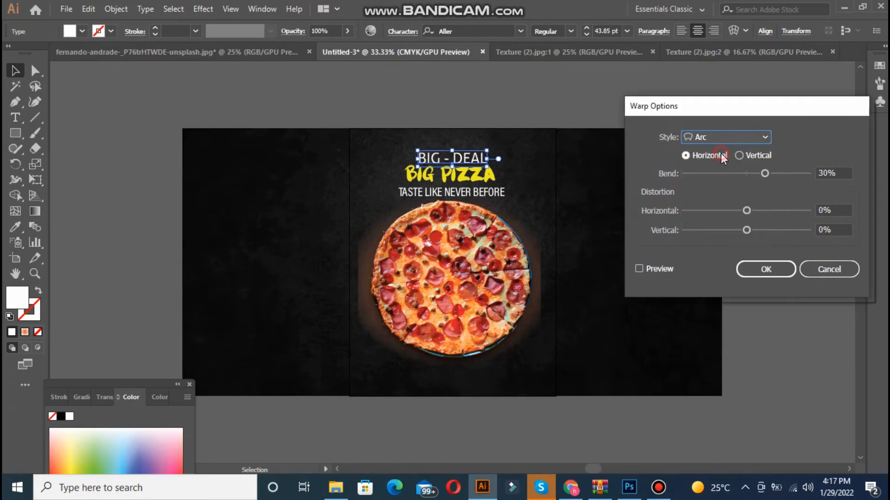
{"action": "left_click", "coordinate": [638, 269]}
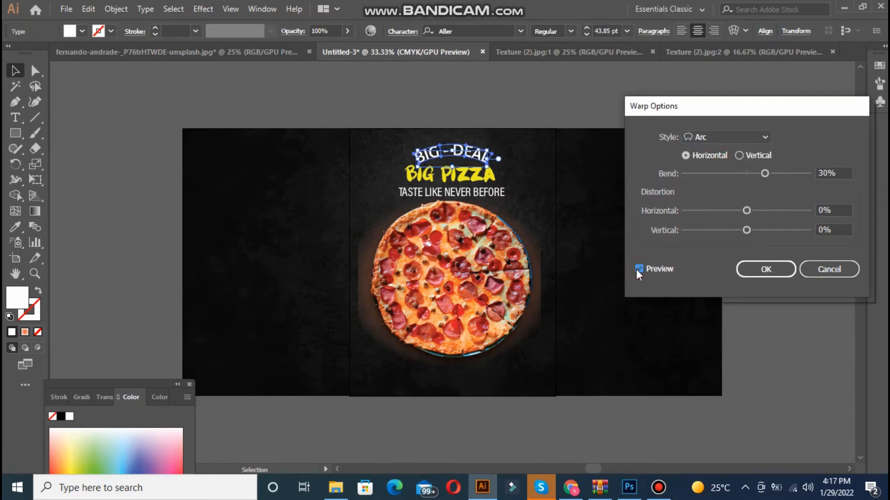
{"action": "left_click", "coordinate": [767, 270]}
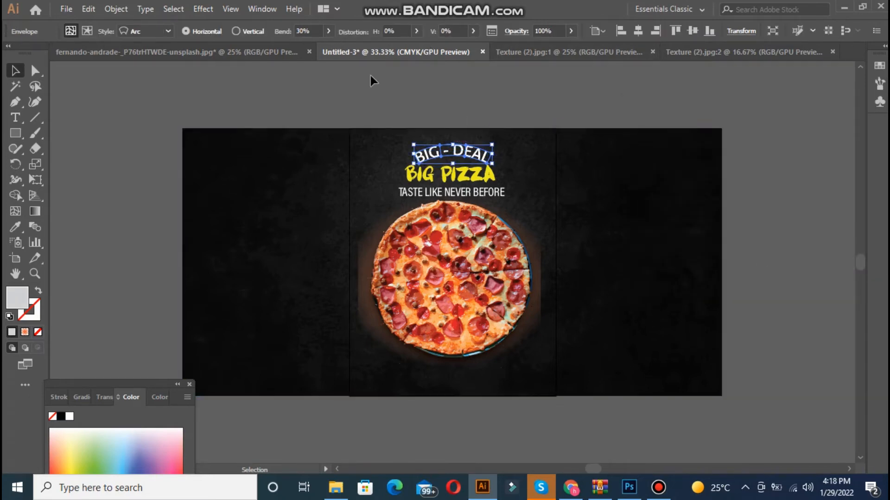
{"action": "left_click", "coordinate": [482, 93]}
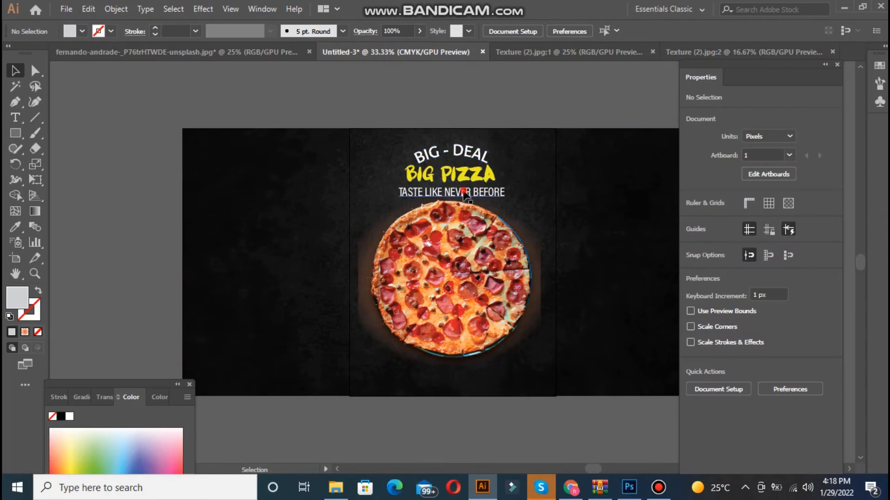
Shift the tagline, the BIG PIZZA heading and the arched BIG - DEAL line slightly down and left
{"action": "left_click_drag", "start_coordinate": [464, 189], "coordinate": [463, 195]}
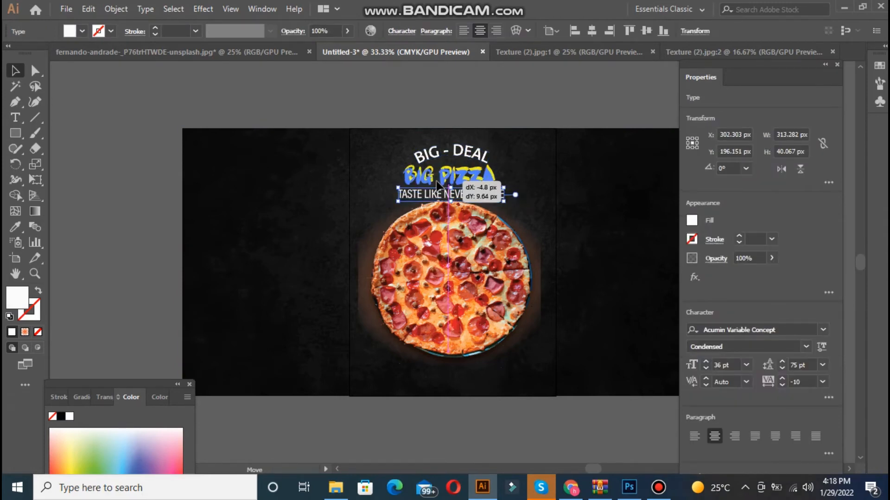
{"action": "left_click", "coordinate": [441, 177]}
{"action": "left_click", "coordinate": [432, 155]}
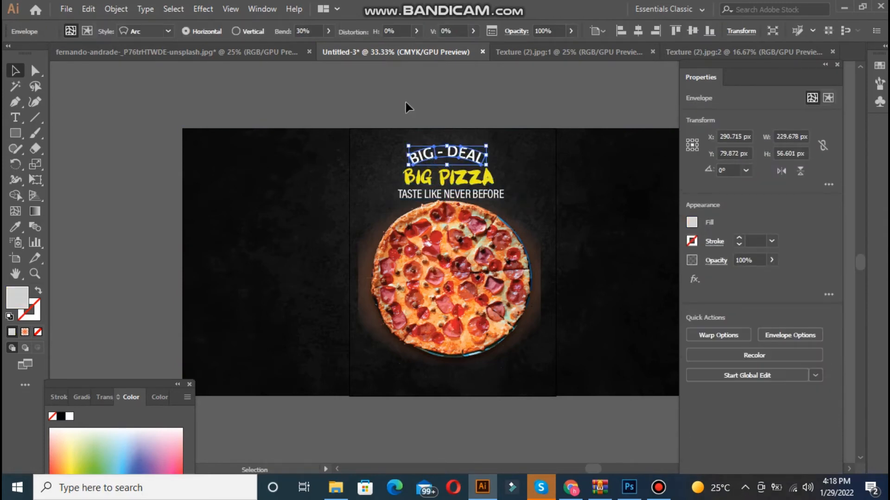
{"action": "left_click", "coordinate": [405, 102]}
Enlarge the arched BIG - DEAL line to about 244 × 60 px and reposition it above the heading
{"action": "left_click", "coordinate": [470, 155]}
{"action": "mouse_move", "coordinate": [487, 166]}
{"action": "left_mouse_down"}
{"action": "mouse_move", "coordinate": [510, 178]}
{"action": "mouse_move", "coordinate": [492, 167]}
{"action": "left_mouse_up"}
{"action": "left_click_drag", "start_coordinate": [437, 162], "coordinate": [435, 158]}
{"action": "left_click", "coordinate": [428, 108]}
{"action": "left_click", "coordinate": [428, 160]}
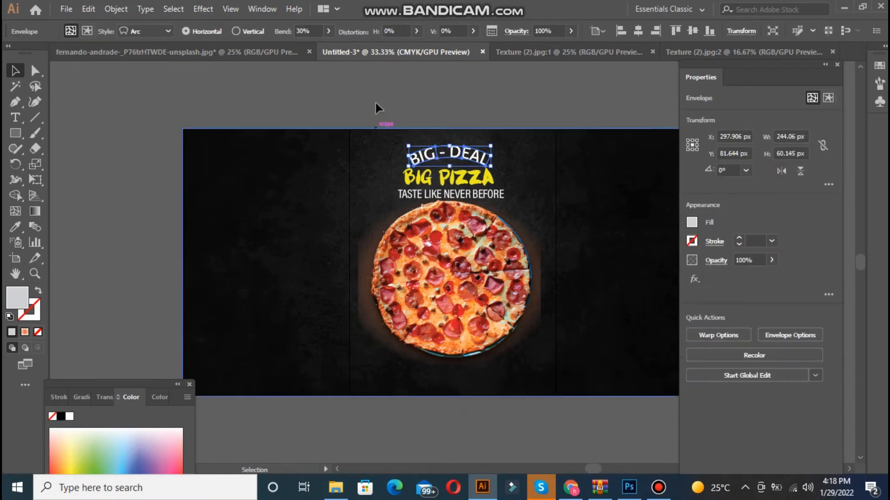
{"action": "left_click", "coordinate": [376, 103]}
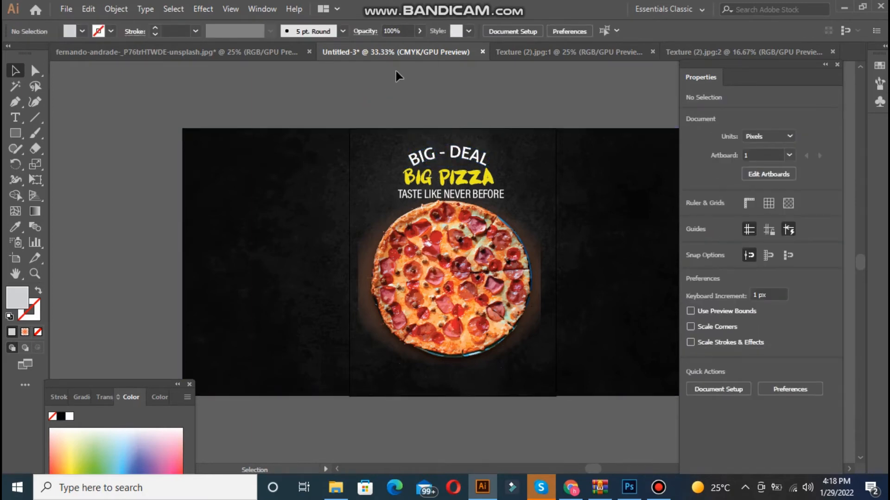
Reduce the opacity of the TASTE LIKE NEVER BEFORE tagline to 65%
{"action": "left_click", "coordinate": [445, 194]}
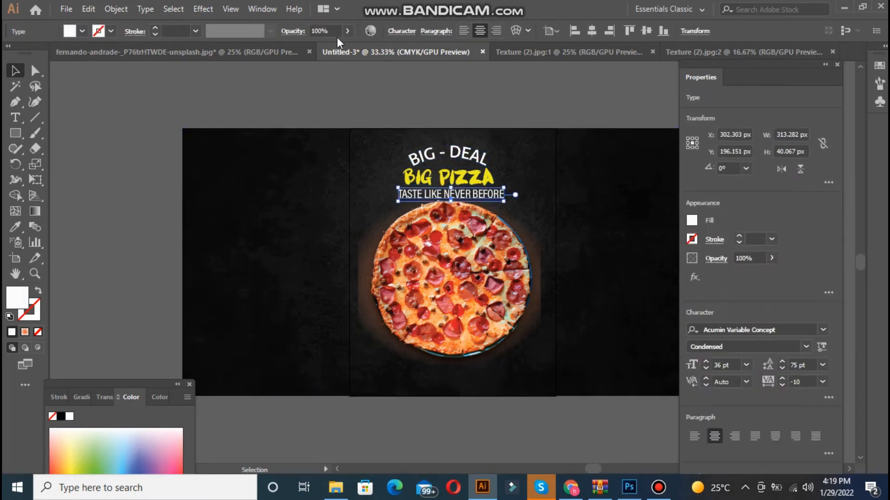
{"action": "left_click", "coordinate": [348, 31]}
{"action": "left_click_drag", "start_coordinate": [329, 47], "coordinate": [305, 51]}
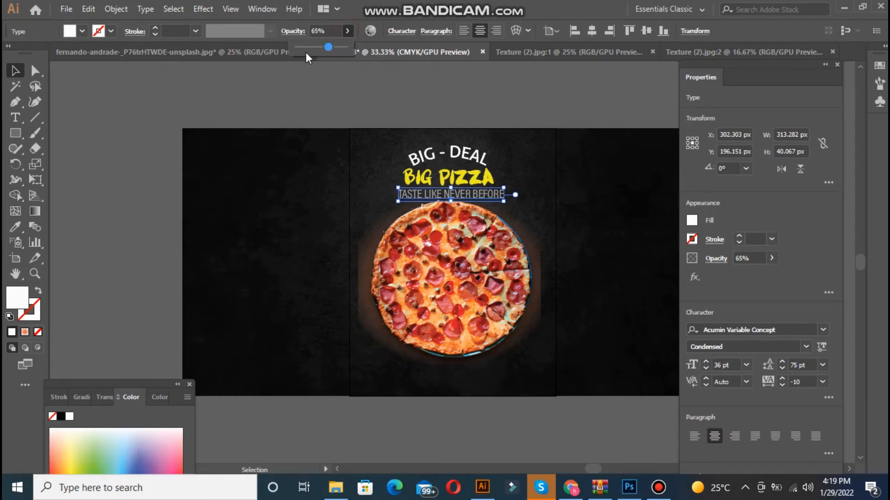
{"action": "left_click", "coordinate": [312, 63]}
Try eyedropper-sampled colors as the fill of the tagline
{"action": "left_click", "coordinate": [399, 200]}
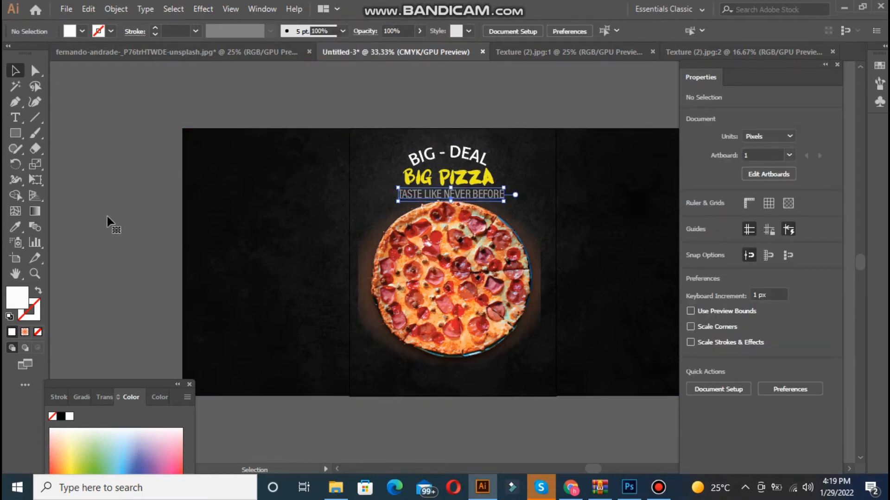
{"action": "left_click", "coordinate": [15, 227]}
{"action": "left_click", "coordinate": [55, 460]}
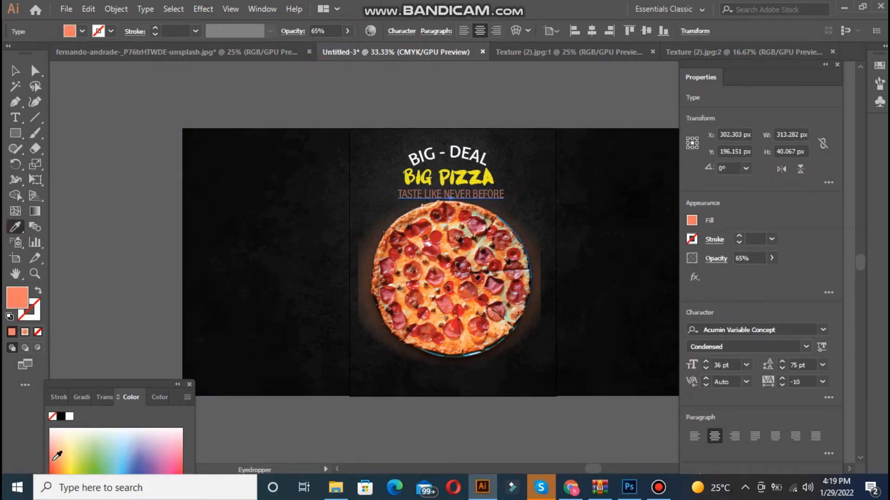
{"action": "left_click", "coordinate": [258, 143]}
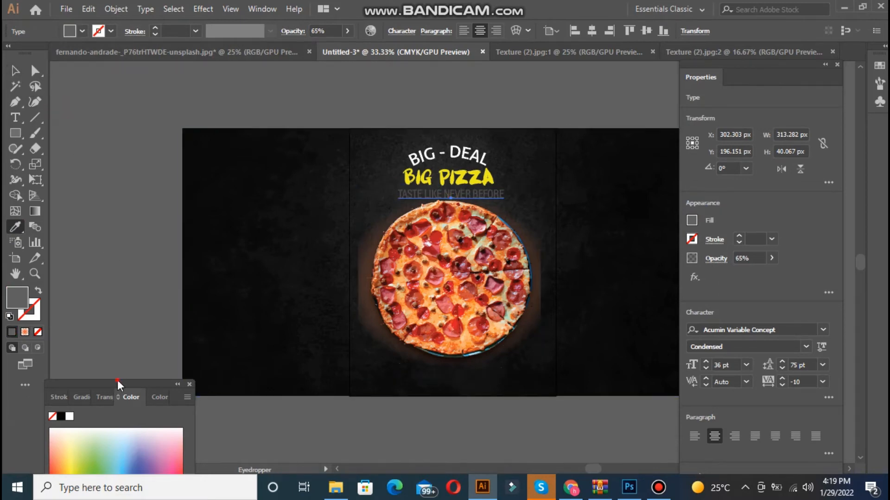
Fill the tagline with a saturated orange from the color spectrum, keeping the spectrum fully in view
{"action": "left_click_drag", "start_coordinate": [118, 385], "coordinate": [138, 108]}
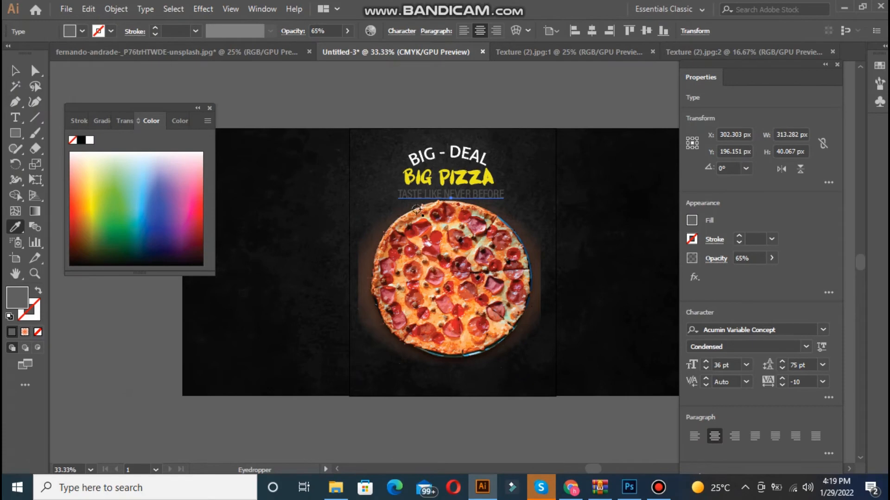
{"action": "left_click", "coordinate": [13, 75]}
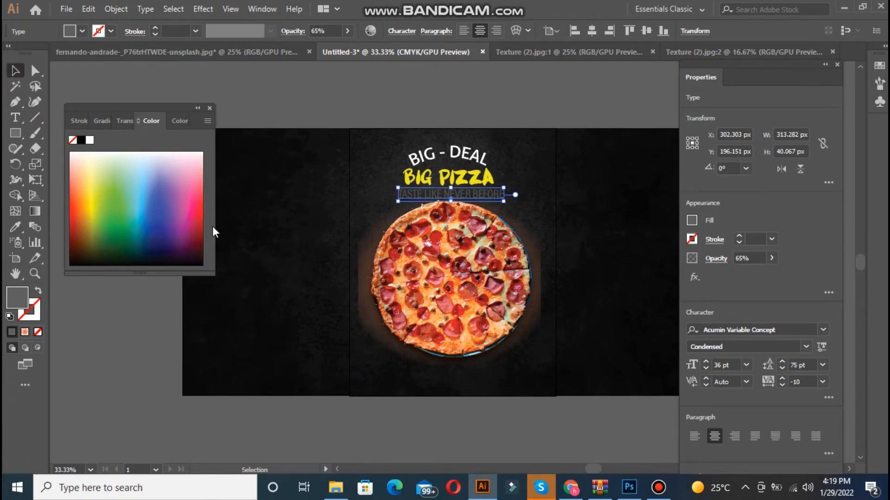
{"action": "left_click", "coordinate": [78, 204]}
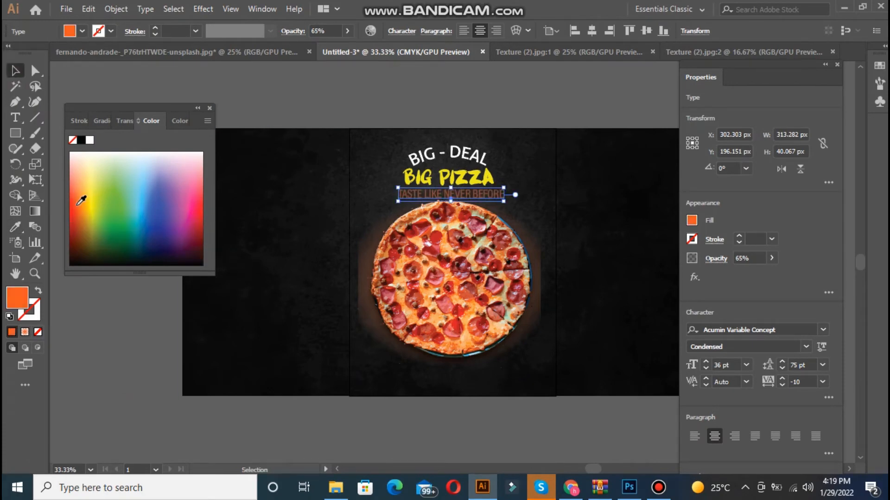
{"action": "left_click", "coordinate": [71, 73]}
Nudge the BIG PIZZA heading and the arched BIG - DEAL line slightly downward
{"action": "left_click", "coordinate": [452, 172]}
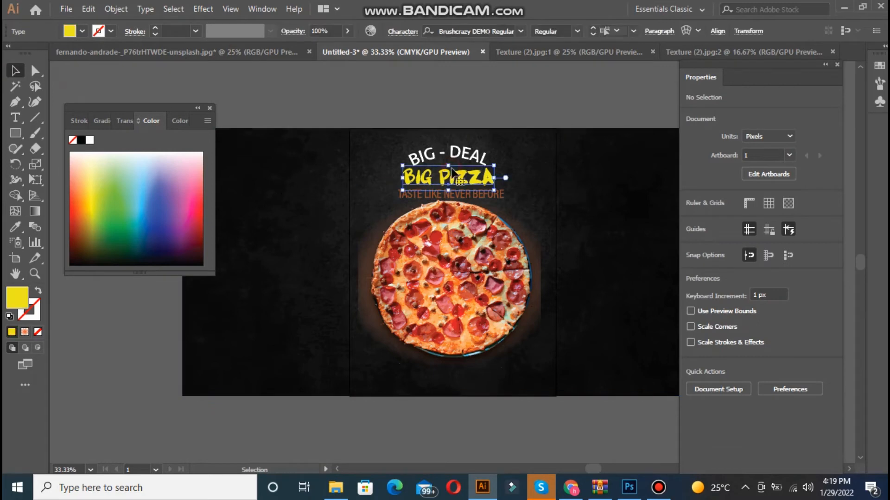
{"action": "key", "text": "Down"}
{"action": "key", "text": "Down"}
{"action": "key", "text": "Down"}
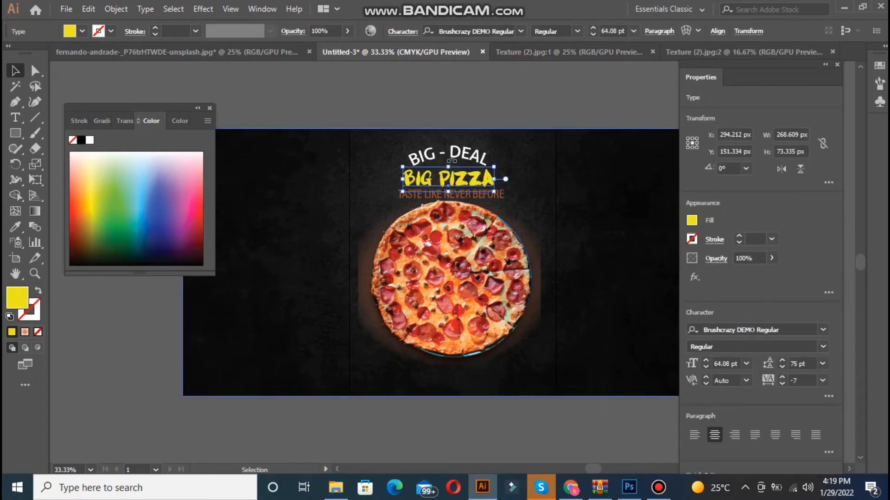
{"action": "left_click", "coordinate": [453, 157]}
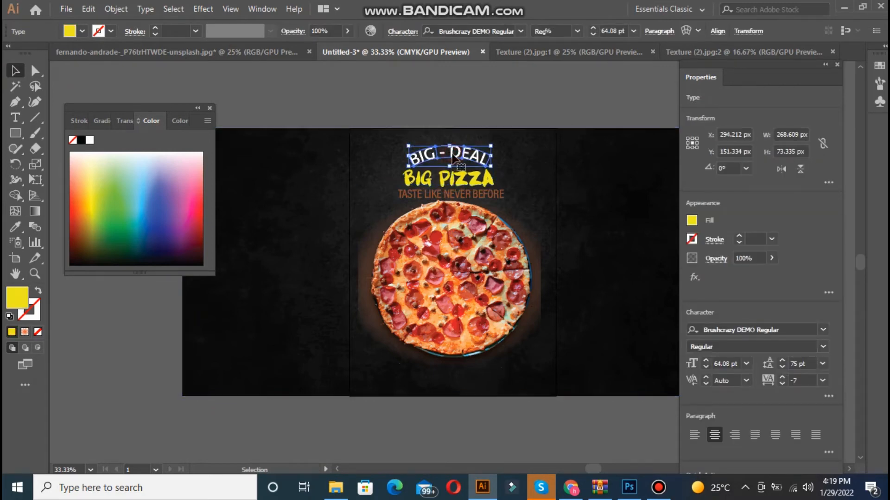
{"action": "left_click", "coordinate": [450, 92]}
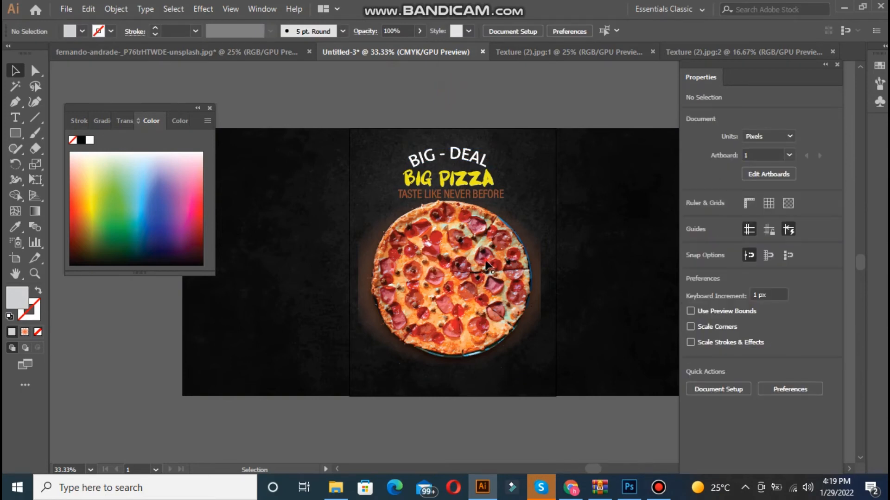
Move the pizza image and its orange glow rectangle together about 18 px down
{"action": "left_click", "coordinate": [377, 262]}
{"action": "left_click", "coordinate": [362, 258], "text": "shift"}
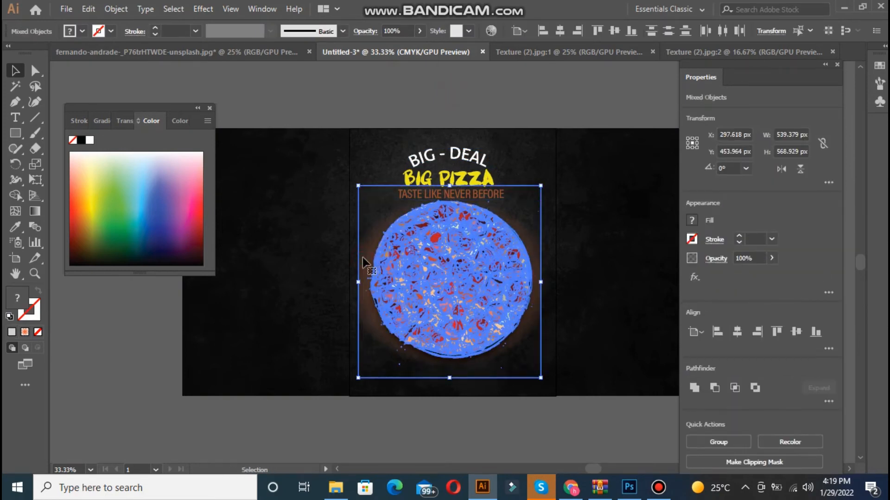
{"action": "key", "text": "Down"}
{"action": "key", "text": "Down"}
{"action": "key", "text": "Down"}
{"action": "key", "text": "Down"}
{"action": "key", "text": "Down"}
{"action": "key", "text": "Down"}
{"action": "key", "text": "Down"}
{"action": "key", "text": "Down"}
{"action": "key", "text": "Down"}
{"action": "key", "text": "Down"}
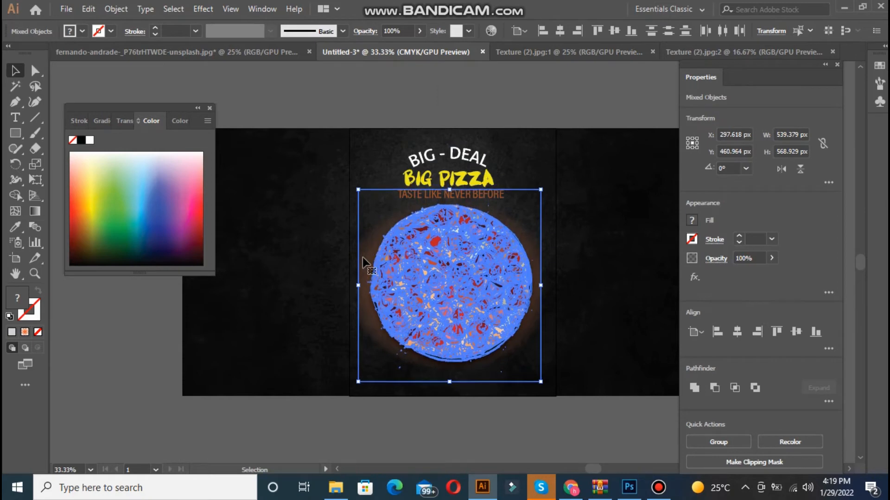
{"action": "key", "text": "Down"}
{"action": "key", "text": "Down"}
{"action": "key", "text": "Down"}
{"action": "key", "text": "Down"}
{"action": "key", "text": "Down"}
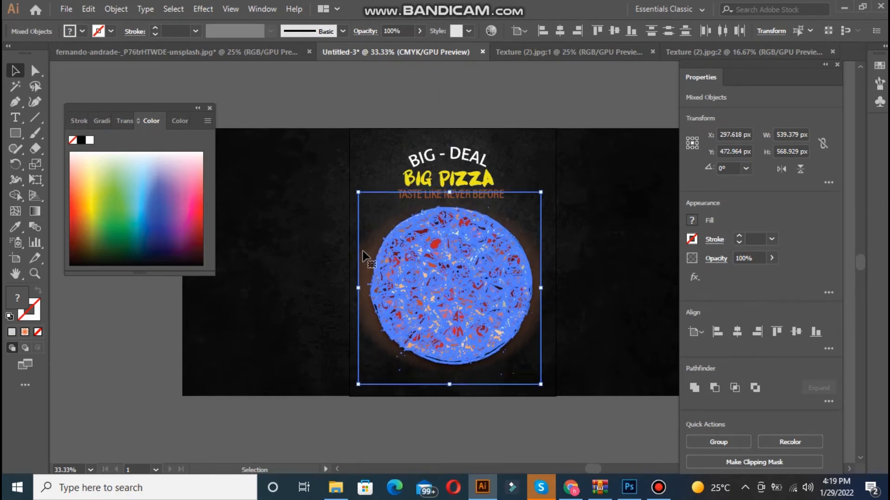
{"action": "left_click", "coordinate": [388, 98]}
Lower the tagline by 4 px, the heading by 6 px and the BIG - DEAL line to match, shifting the arched line slightly right
{"action": "left_click", "coordinate": [429, 198]}
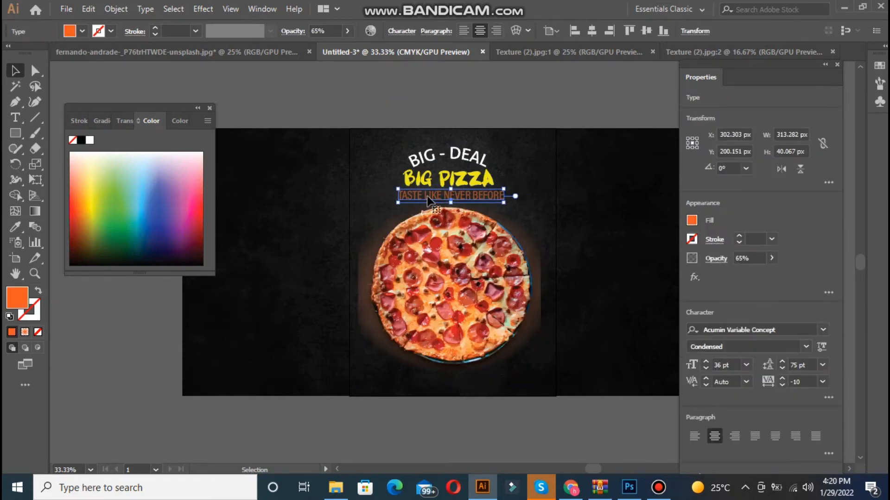
{"action": "left_click", "coordinate": [429, 183]}
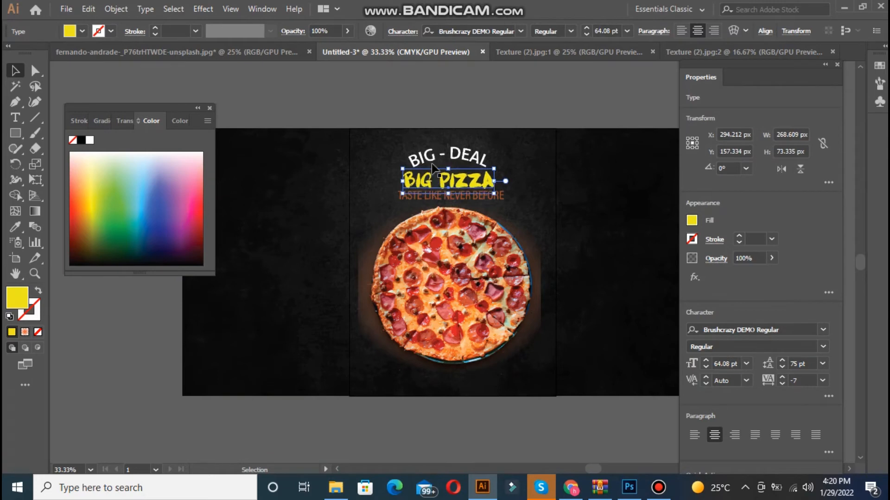
{"action": "left_click", "coordinate": [432, 163]}
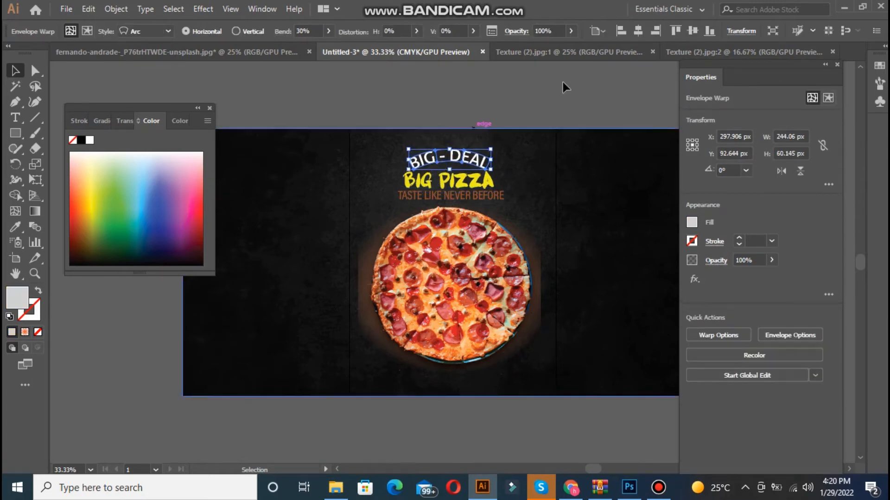
{"action": "left_click", "coordinate": [462, 88]}
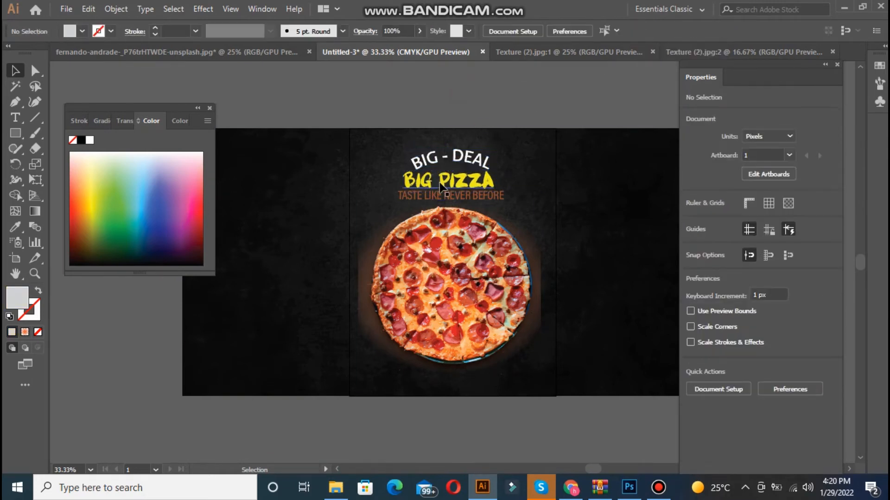
Center the BIG PIZZA heading and the tagline horizontally on the artboard
{"action": "left_click", "coordinate": [439, 184]}
{"action": "left_click", "coordinate": [763, 32]}
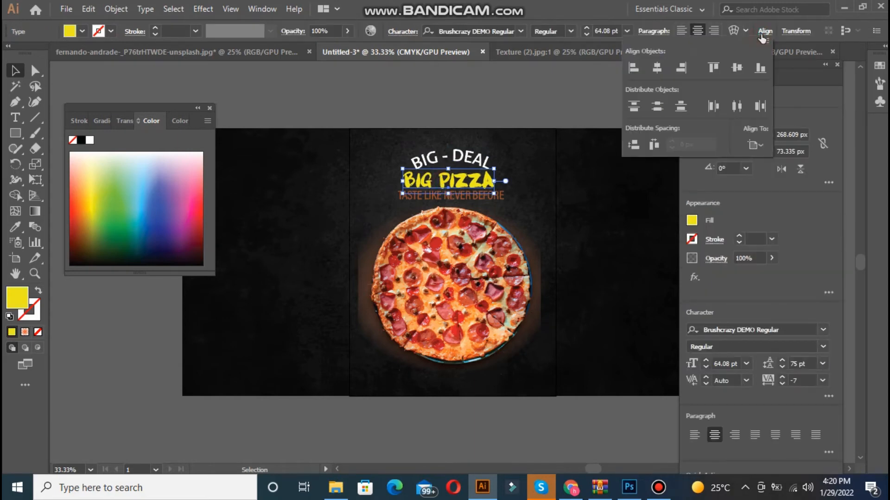
{"action": "left_click", "coordinate": [658, 71]}
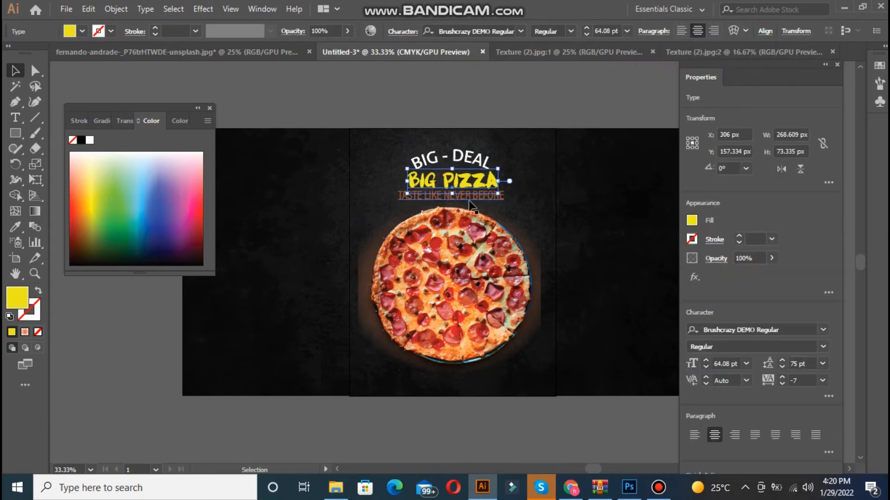
{"action": "left_click", "coordinate": [763, 31]}
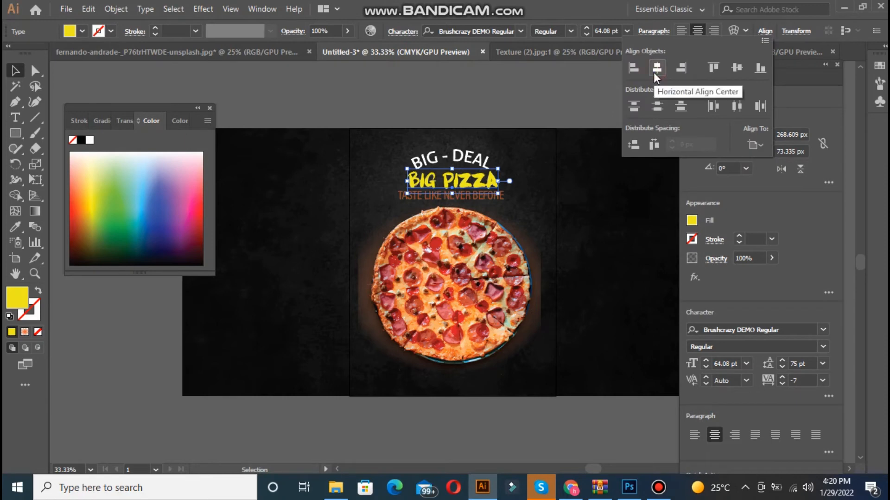
{"action": "left_click", "coordinate": [497, 198]}
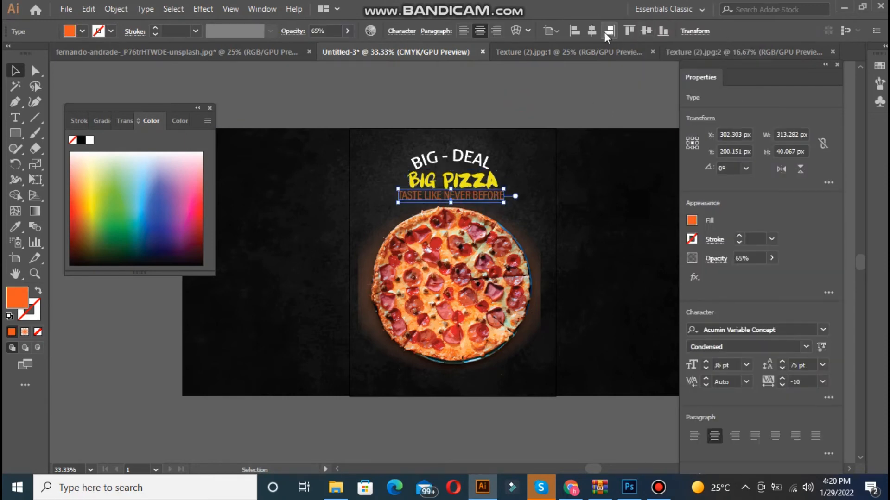
{"action": "left_click", "coordinate": [531, 90]}
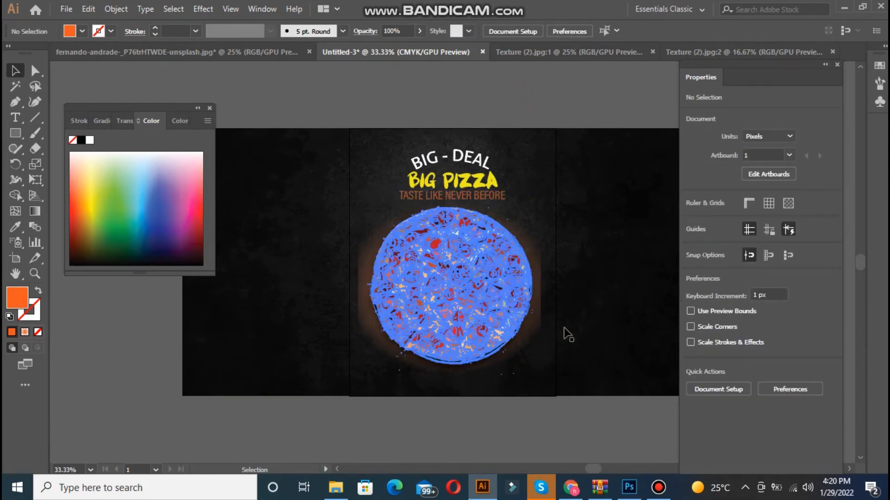
Move the orange glow rectangle behind the pizza up by 9 px
{"action": "left_click", "coordinate": [540, 302]}
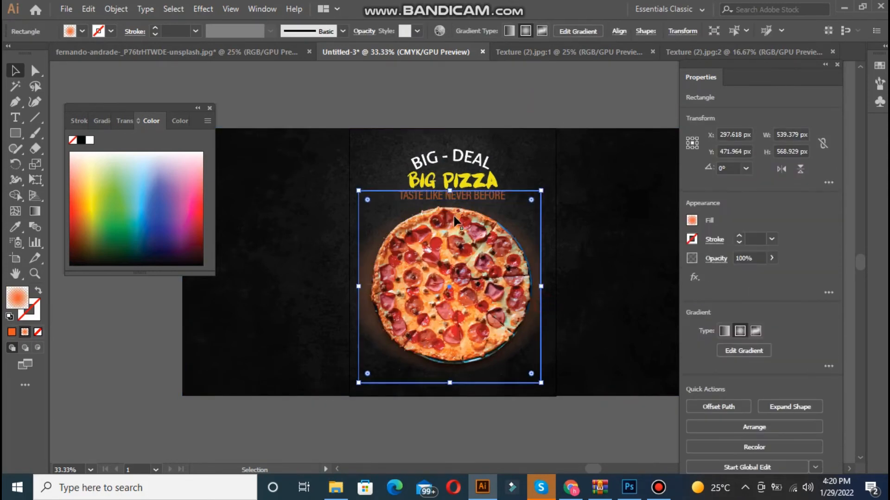
{"action": "key", "text": "Up"}
{"action": "key", "text": "Up"}
{"action": "key", "text": "Up"}
{"action": "key", "text": "Up"}
{"action": "key", "text": "Up"}
{"action": "key", "text": "Up"}
{"action": "key", "text": "Up"}
{"action": "key", "text": "Up"}
{"action": "key", "text": "Up"}
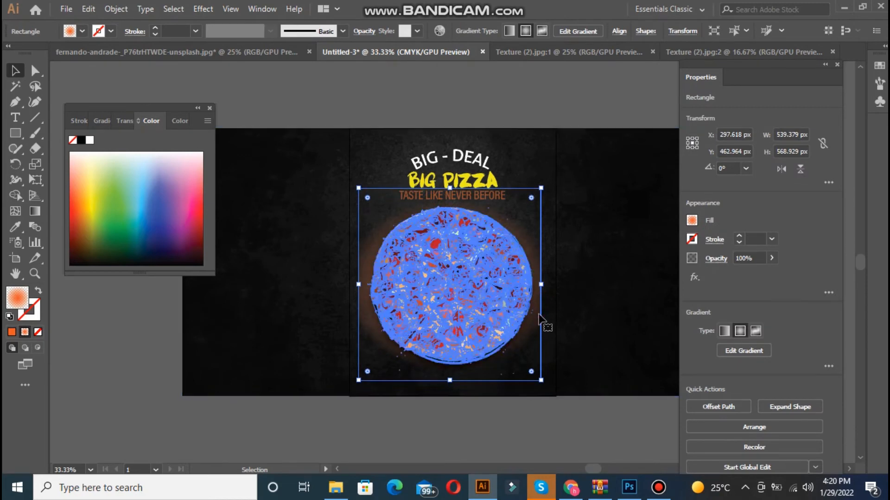
Narrow the glow rectangle slightly from both its right and left sides
{"action": "left_click_drag", "start_coordinate": [540, 286], "coordinate": [538, 286]}
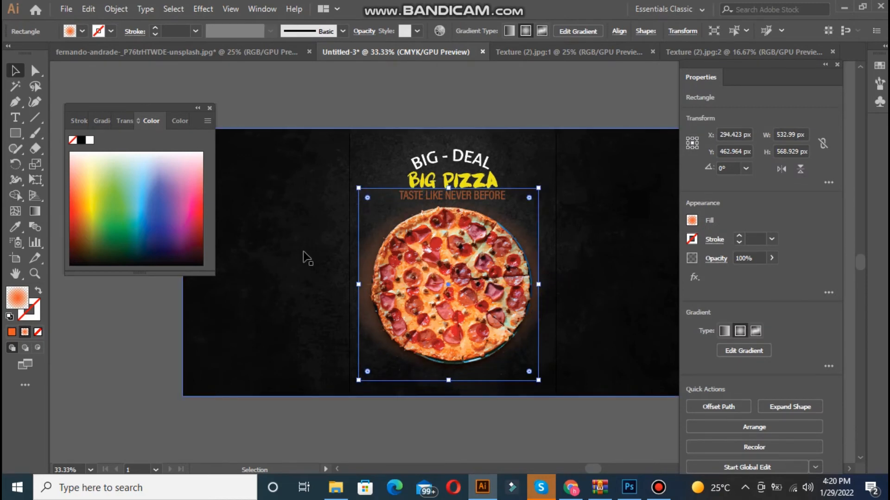
{"action": "left_click_drag", "start_coordinate": [358, 285], "coordinate": [367, 285]}
{"action": "left_click", "coordinate": [343, 108]}
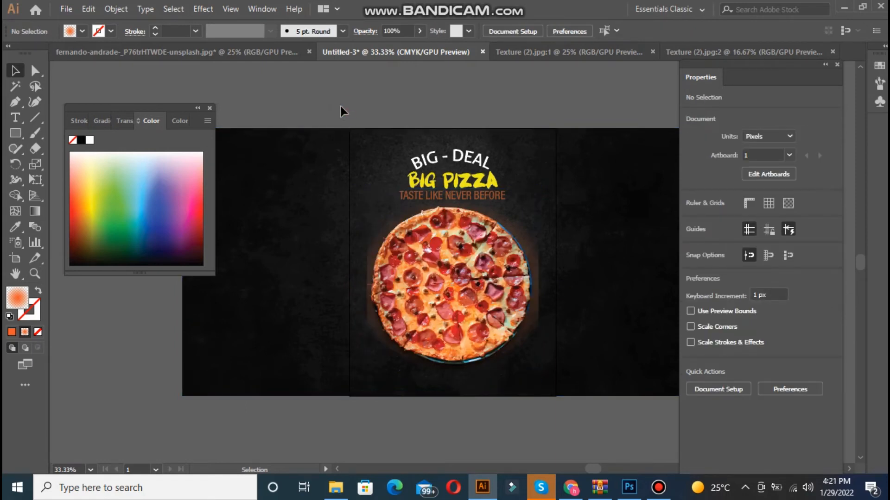
Open the Fire (2) image from the food flyer folder as a separate document
{"action": "left_click", "coordinate": [69, 10]}
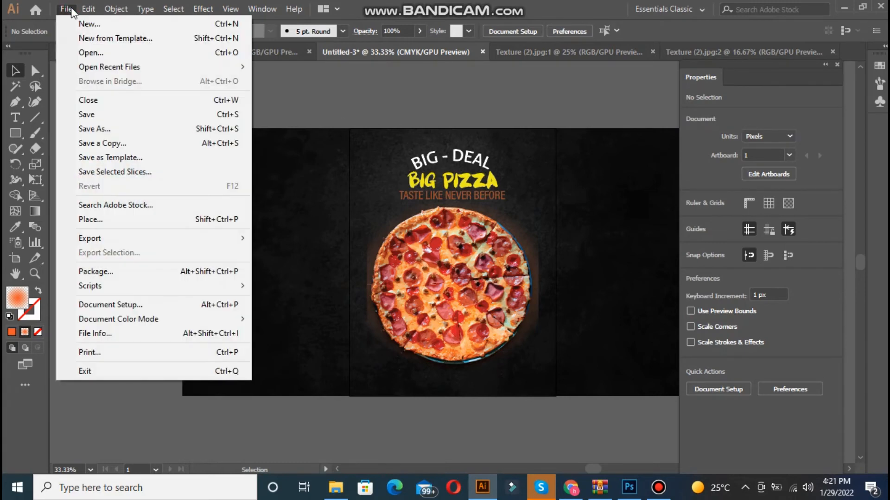
{"action": "left_click", "coordinate": [81, 55]}
{"action": "left_click", "coordinate": [240, 132]}
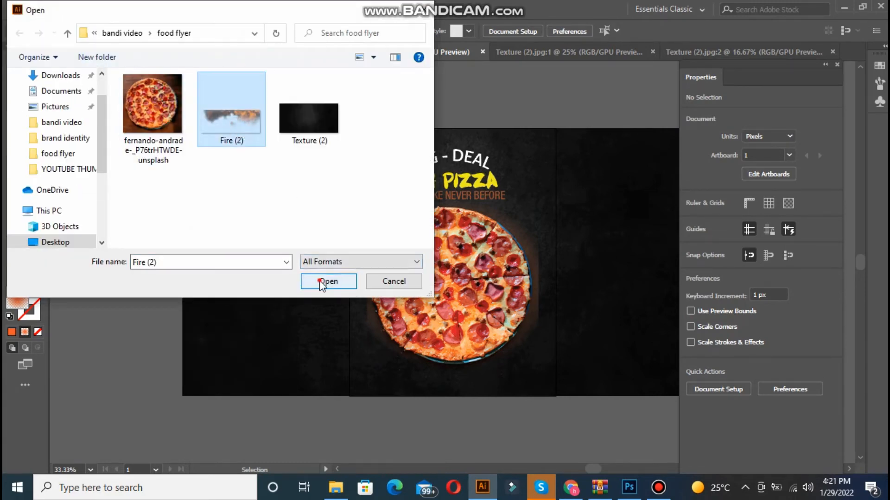
{"action": "left_click", "coordinate": [320, 281]}
{"action": "key", "text": "ctrl+minus"}
{"action": "key", "text": "ctrl+minus"}
{"action": "key", "text": "ctrl+minus"}
{"action": "key", "text": "ctrl+minus"}
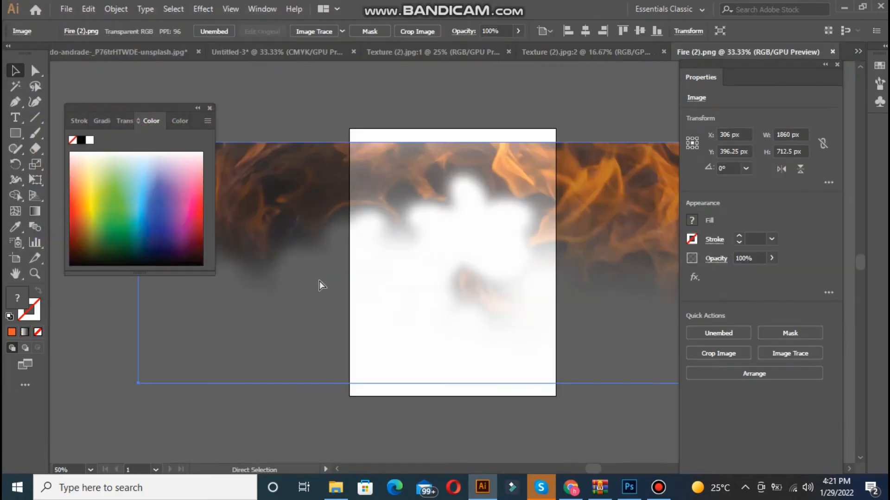
Copy the Fire (2) image into the pizza flyer document and scale it to about 1208 × 463 px
{"action": "key", "text": "ctrl+c"}
{"action": "left_click", "coordinate": [273, 52]}
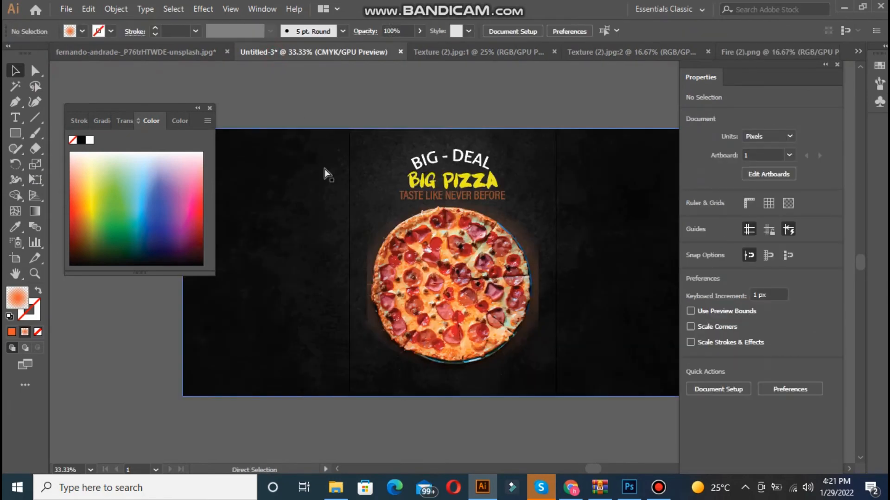
{"action": "key", "text": "ctrl+v"}
{"action": "left_click_drag", "start_coordinate": [159, 110], "coordinate": [186, 411]}
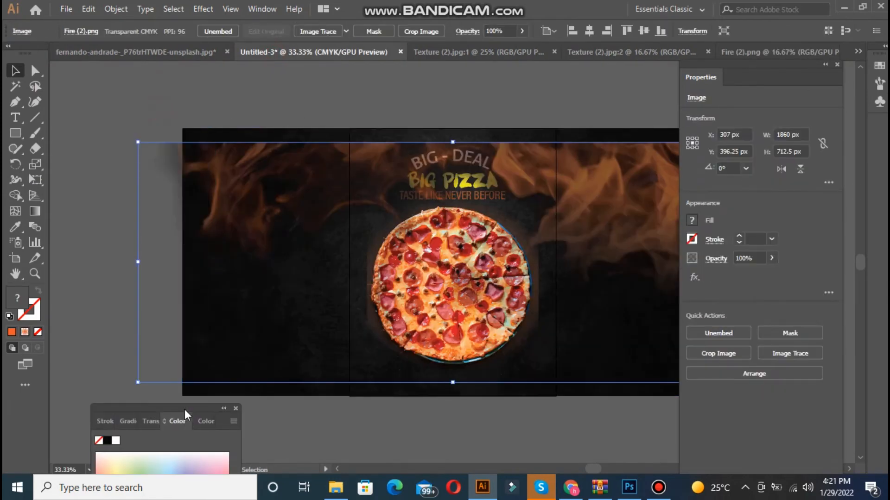
{"action": "left_click_drag", "start_coordinate": [137, 145], "coordinate": [358, 226]}
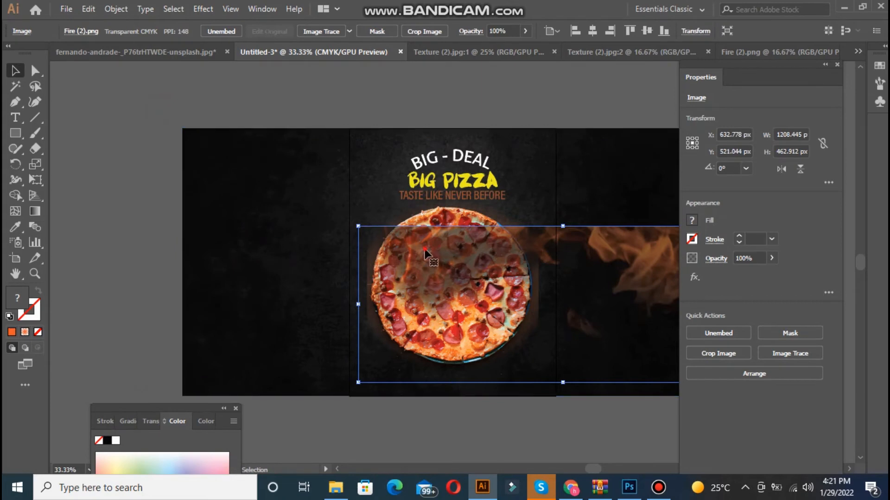
Position the fire image along the flyer's top edge, spreading across both sides of the headings
{"action": "left_click_drag", "start_coordinate": [424, 256], "coordinate": [357, 159]}
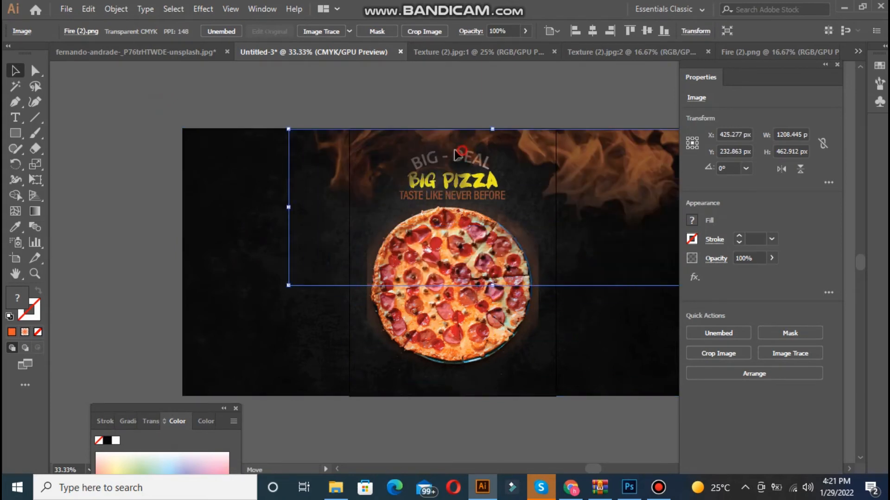
{"action": "left_click_drag", "start_coordinate": [456, 154], "coordinate": [420, 153]}
{"action": "left_click", "coordinate": [407, 109]}
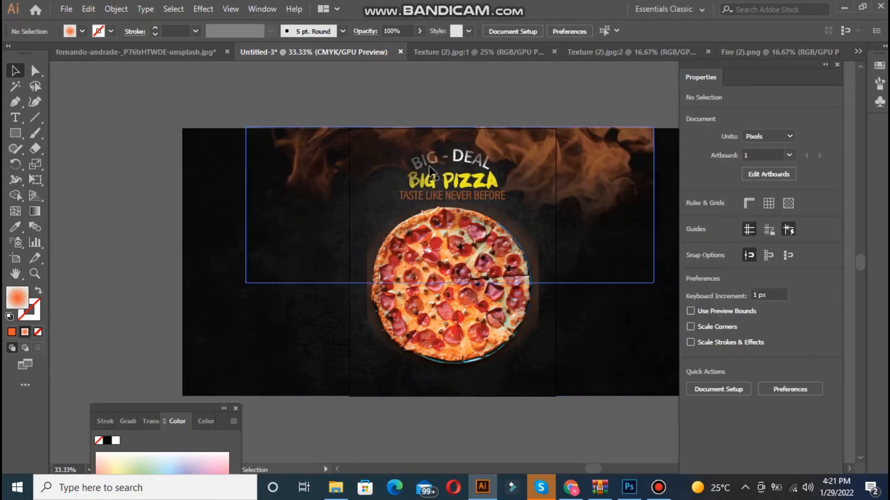
Send the fire image backward twice so it sits behind the headings
{"action": "left_click", "coordinate": [366, 159]}
{"action": "right_click", "coordinate": [366, 158]}
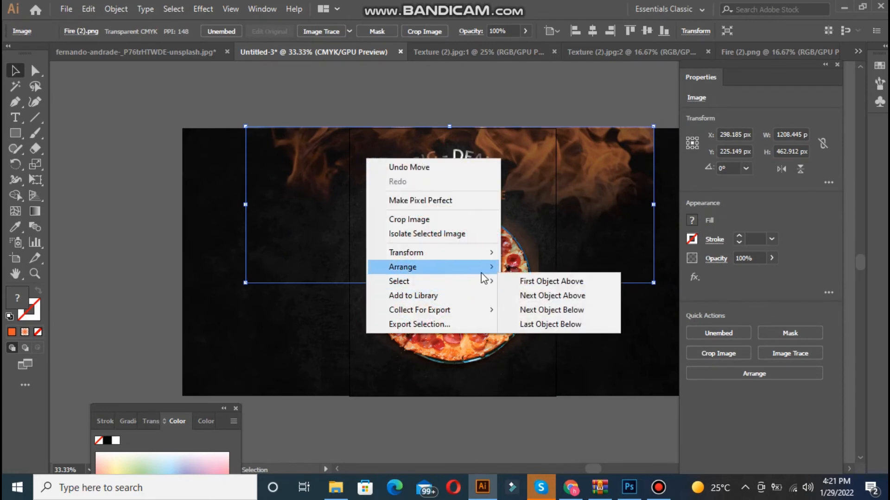
{"action": "mouse_move", "coordinate": [407, 268]}
{"action": "left_click", "coordinate": [545, 297]}
{"action": "right_click", "coordinate": [524, 197]}
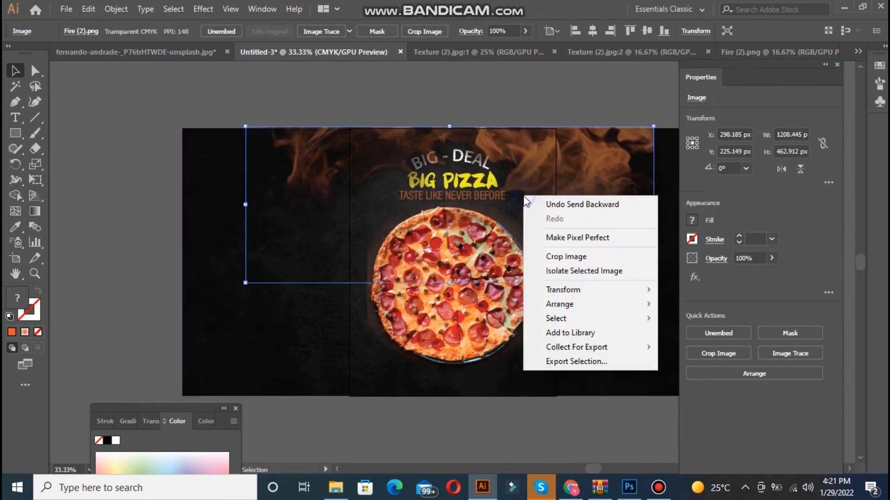
{"action": "mouse_move", "coordinate": [595, 301]}
{"action": "left_click", "coordinate": [686, 330]}
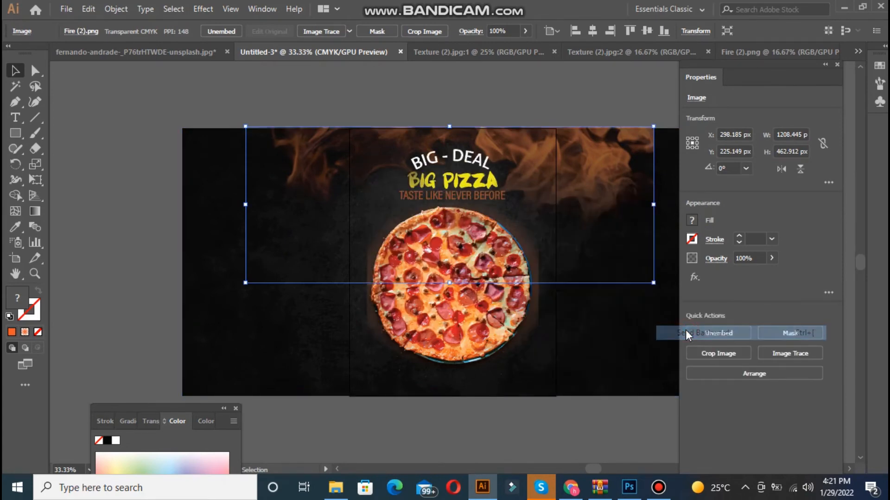
{"action": "left_click", "coordinate": [584, 108]}
Nudge the fire image about 10 px right and 4 px down
{"action": "left_click", "coordinate": [543, 155]}
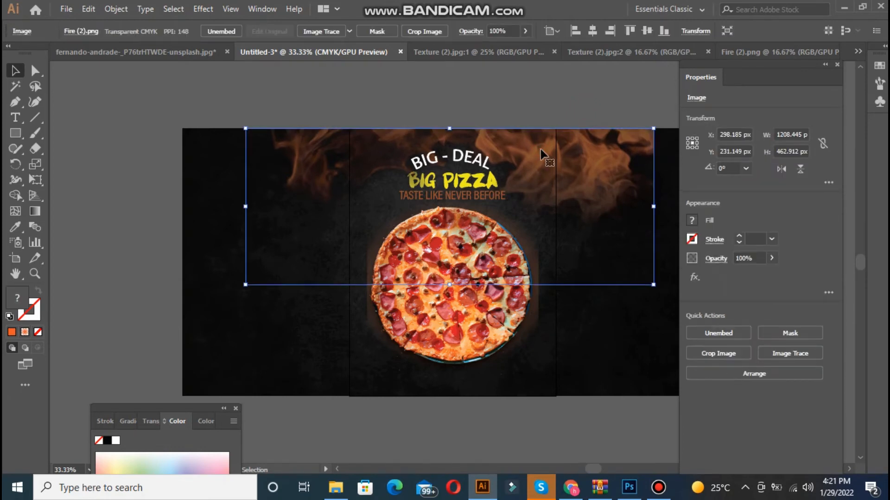
{"action": "key", "text": "Right"}
{"action": "key", "text": "Right"}
{"action": "key", "text": "Up"}
{"action": "key", "text": "Up"}
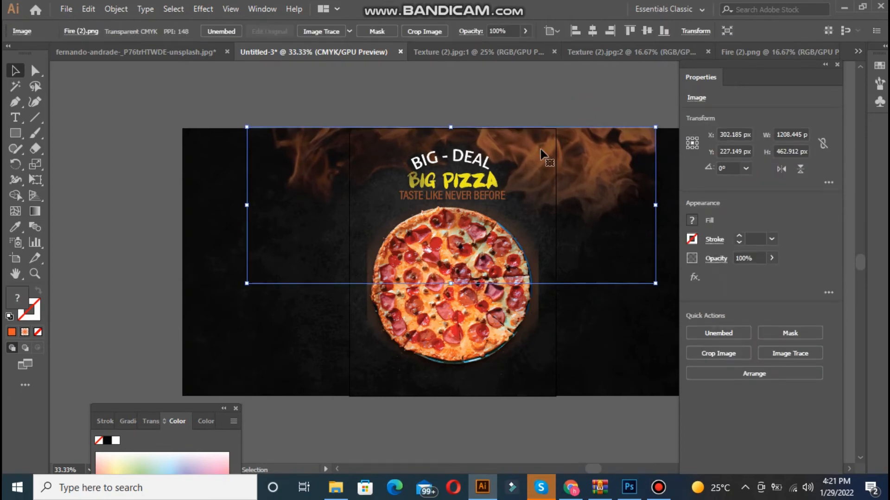
{"action": "key", "text": "Right"}
{"action": "key", "text": "Right"}
{"action": "key", "text": "Right"}
{"action": "key", "text": "Right"}
{"action": "key", "text": "Right"}
{"action": "key", "text": "Right"}
{"action": "key", "text": "Right"}
{"action": "left_click", "coordinate": [536, 99]}
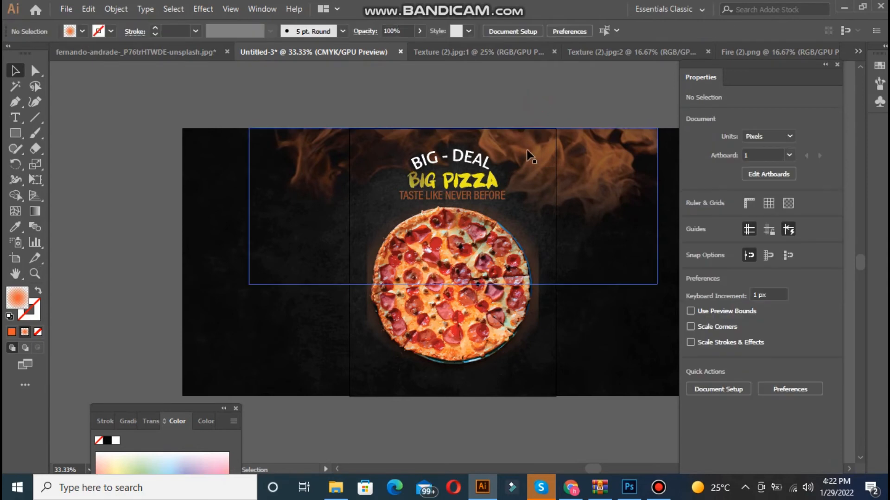
Apply the solid orange fill colour to the fire image
{"action": "left_click", "coordinate": [452, 155]}
{"action": "left_click", "coordinate": [7, 334]}
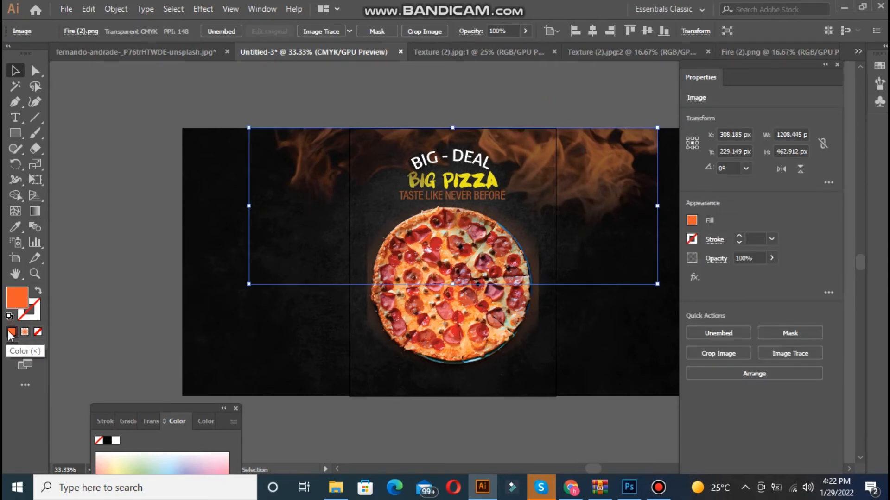
{"action": "left_click", "coordinate": [103, 265]}
Create a copy of the fire image reflected across the vertical axis
{"action": "right_click", "coordinate": [368, 162]}
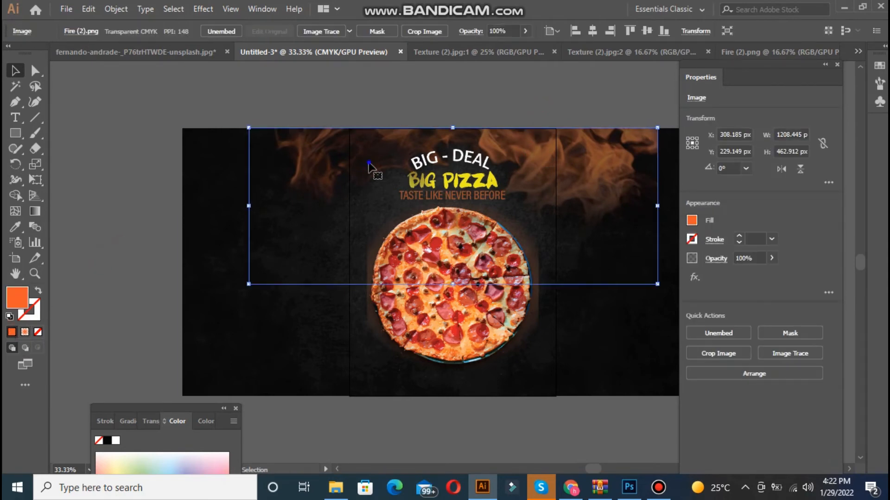
{"action": "mouse_move", "coordinate": [460, 261]}
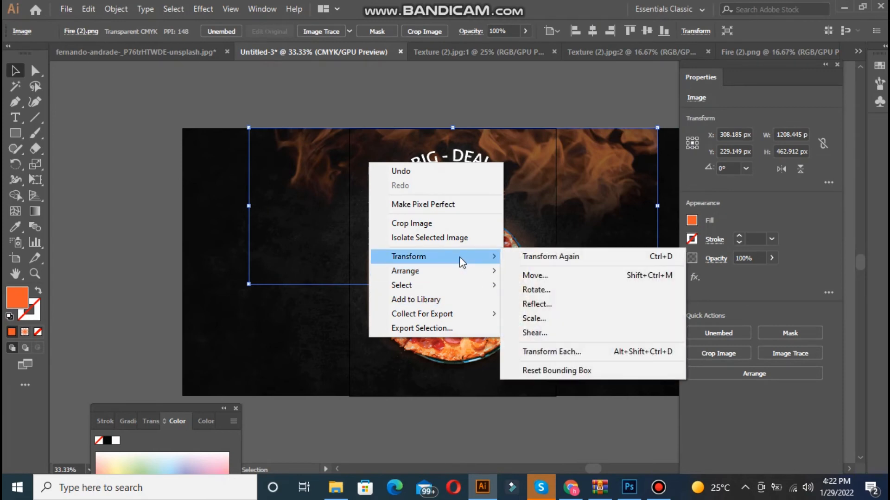
{"action": "left_click", "coordinate": [528, 304]}
{"action": "left_click", "coordinate": [639, 286]}
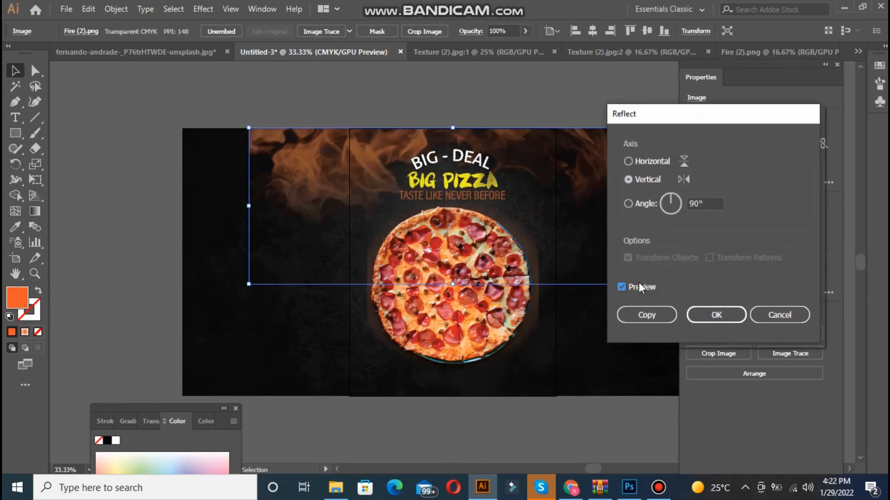
{"action": "left_click", "coordinate": [644, 315]}
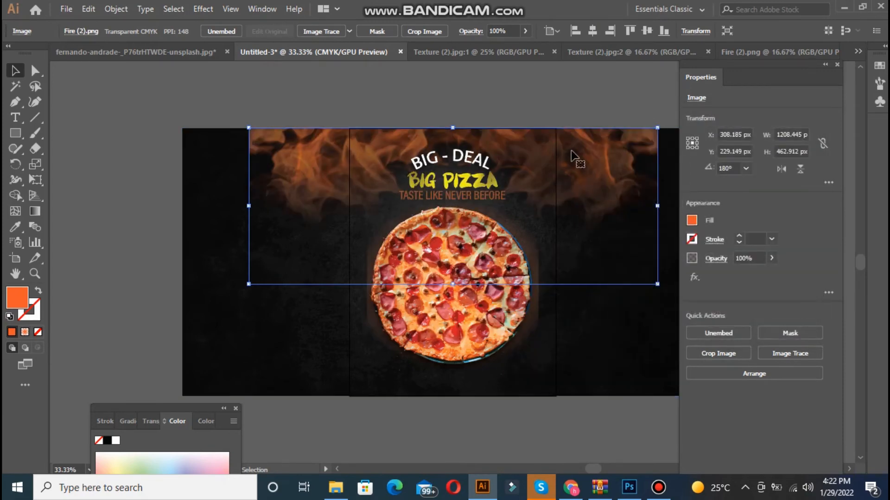
Rotate the reflected fire copy by 180° and place it against the flyer's bottom edge
{"action": "left_click_drag", "start_coordinate": [573, 157], "coordinate": [559, 264]}
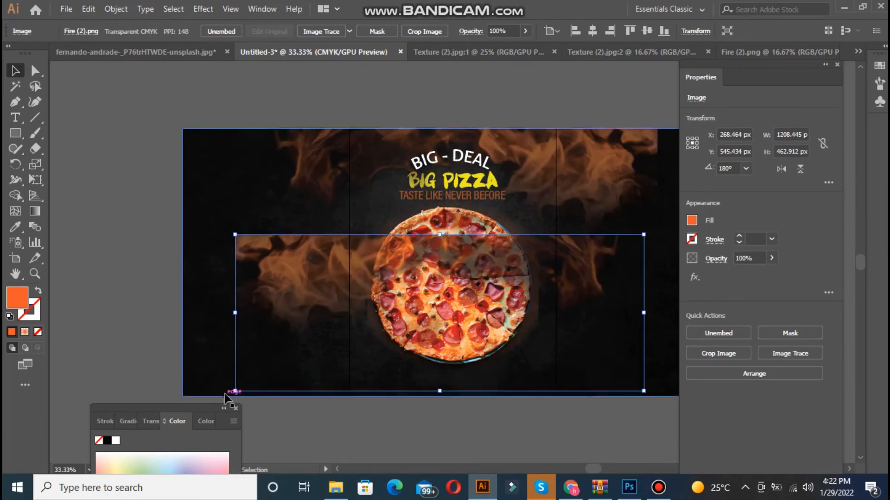
{"action": "left_click_drag", "start_coordinate": [230, 394], "coordinate": [608, 243]}
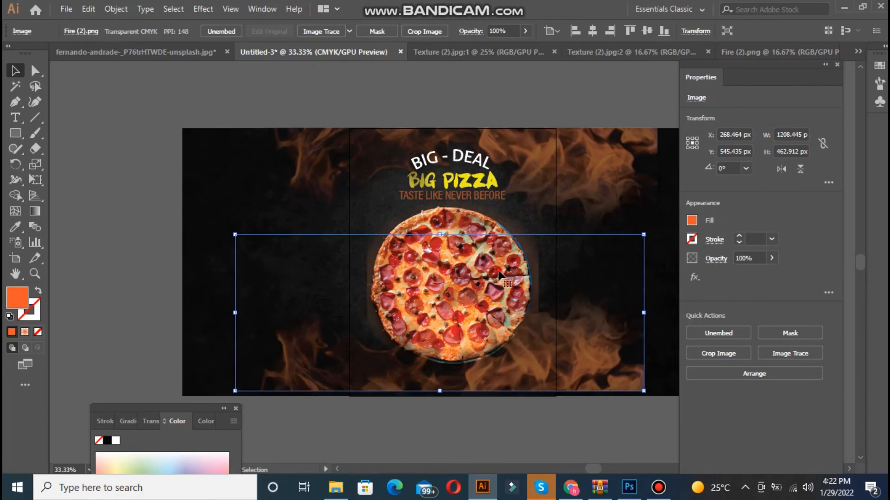
{"action": "mouse_move", "coordinate": [499, 275]}
{"action": "left_mouse_down"}
{"action": "mouse_move", "coordinate": [510, 288]}
{"action": "mouse_move", "coordinate": [523, 262]}
{"action": "mouse_move", "coordinate": [525, 271]}
{"action": "mouse_move", "coordinate": [502, 281]}
{"action": "left_mouse_up"}
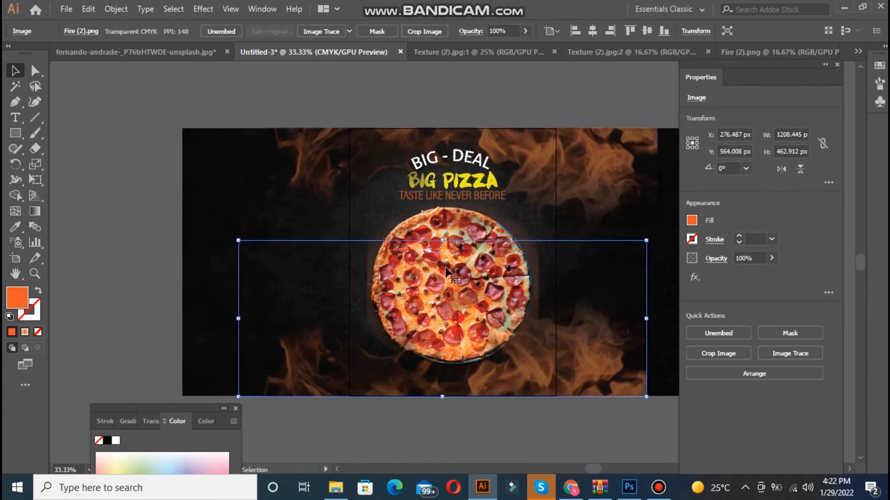
{"action": "left_click", "coordinate": [127, 254]}
Move the lower fire image down about 88 px so it extends past the artboard's bottom edge
{"action": "left_click", "coordinate": [436, 395]}
{"action": "key", "text": "Down"}
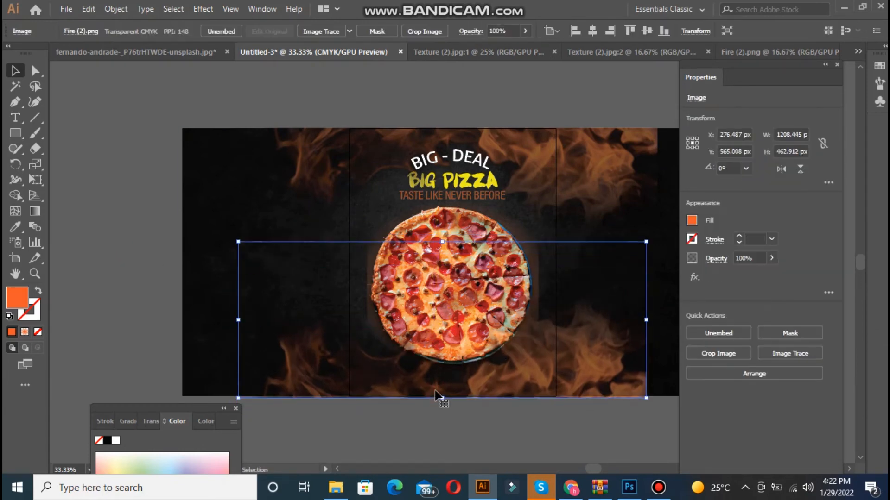
{"action": "key", "text": "Down"}
{"action": "key", "text": "Down"}
{"action": "key", "text": "Down"}
{"action": "key", "text": "Down"}
{"action": "key", "text": "Down"}
{"action": "key", "text": "Down"}
{"action": "key", "text": "Down"}
{"action": "key", "text": "Down"}
{"action": "key", "text": "Down"}
{"action": "key", "text": "Down"}
{"action": "key", "text": "Down"}
{"action": "key", "text": "Down"}
{"action": "key", "text": "Down"}
{"action": "key", "text": "Down"}
{"action": "key", "text": "Down"}
{"action": "key", "text": "Down"}
{"action": "key", "text": "Down"}
{"action": "key", "text": "Down"}
{"action": "key", "text": "Down"}
{"action": "key", "text": "Down"}
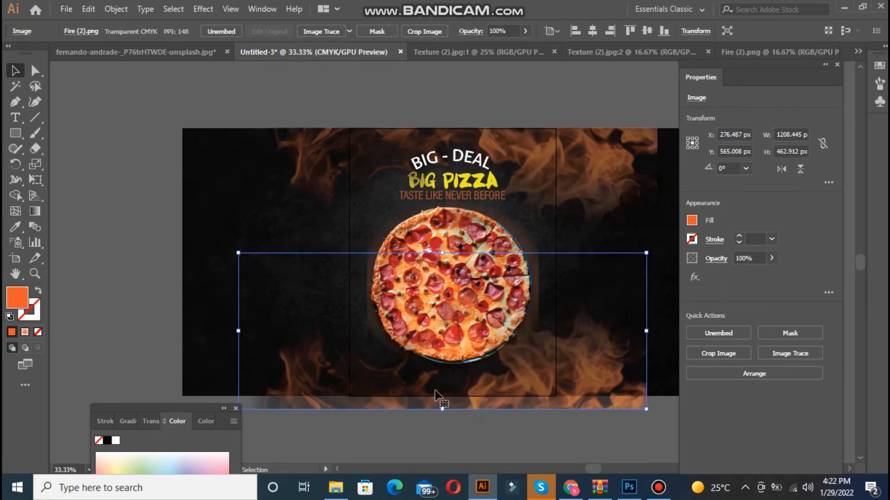
{"action": "key", "text": "Down"}
{"action": "key", "text": "Down"}
{"action": "key", "text": "Down"}
{"action": "key", "text": "Down"}
{"action": "key", "text": "Down"}
{"action": "key", "text": "Down"}
{"action": "key", "text": "Down"}
{"action": "key", "text": "Down"}
{"action": "key", "text": "Down"}
{"action": "key", "text": "Down"}
{"action": "key", "text": "Down"}
{"action": "key", "text": "Down"}
{"action": "key", "text": "Down"}
{"action": "key", "text": "Down"}
{"action": "key", "text": "Down"}
{"action": "key", "text": "Down"}
{"action": "key", "text": "Down"}
{"action": "key", "text": "Down"}
{"action": "key", "text": "Down"}
{"action": "key", "text": "Down"}
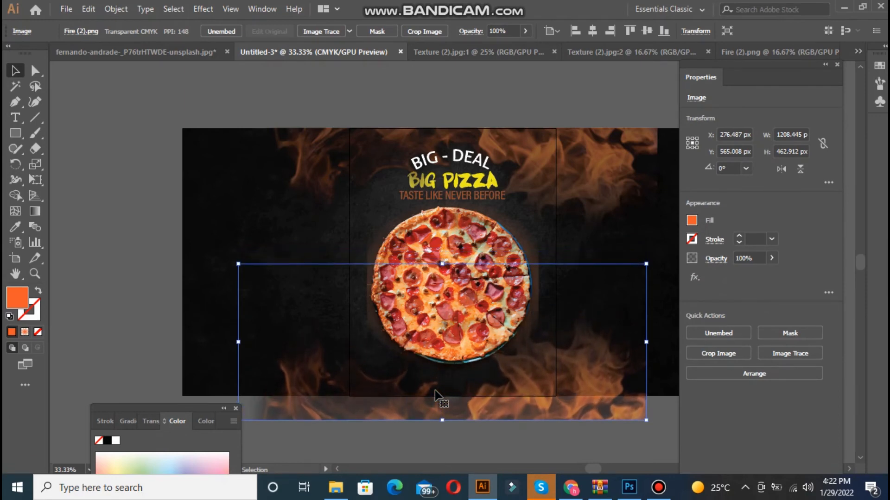
{"action": "key", "text": "Down"}
{"action": "key", "text": "Down"}
{"action": "key", "text": "Down"}
{"action": "key", "text": "Down"}
{"action": "key", "text": "Down"}
{"action": "key", "text": "Down"}
{"action": "key", "text": "Down"}
{"action": "key", "text": "Down"}
{"action": "key", "text": "Down"}
{"action": "key", "text": "Down"}
{"action": "key", "text": "Down"}
{"action": "key", "text": "Down"}
{"action": "key", "text": "Down"}
{"action": "key", "text": "Down"}
{"action": "key", "text": "Down"}
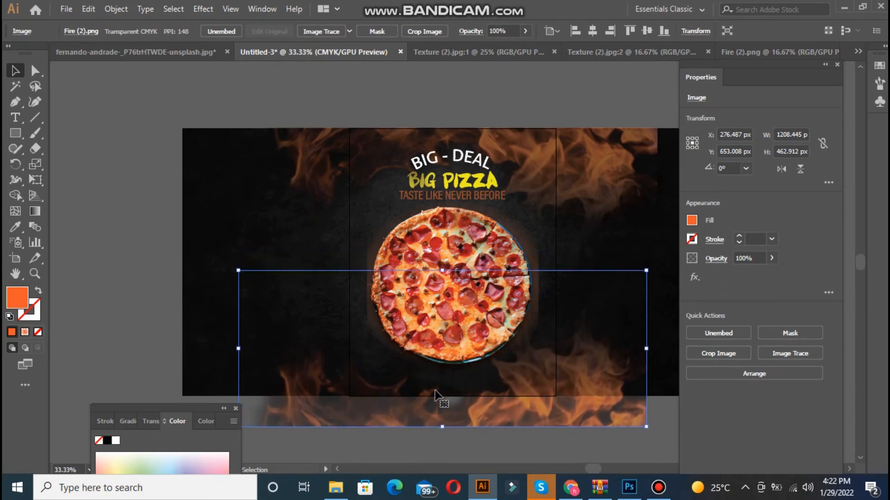
{"action": "key", "text": "Up"}
{"action": "left_click", "coordinate": [104, 213]}
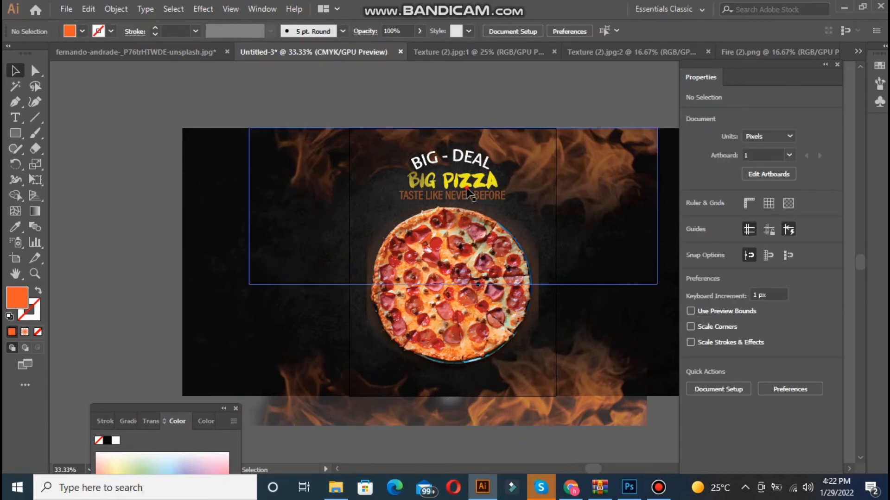
{"action": "left_click", "coordinate": [468, 189]}
{"action": "left_click", "coordinate": [476, 95]}
{"action": "double_click", "coordinate": [493, 162]}
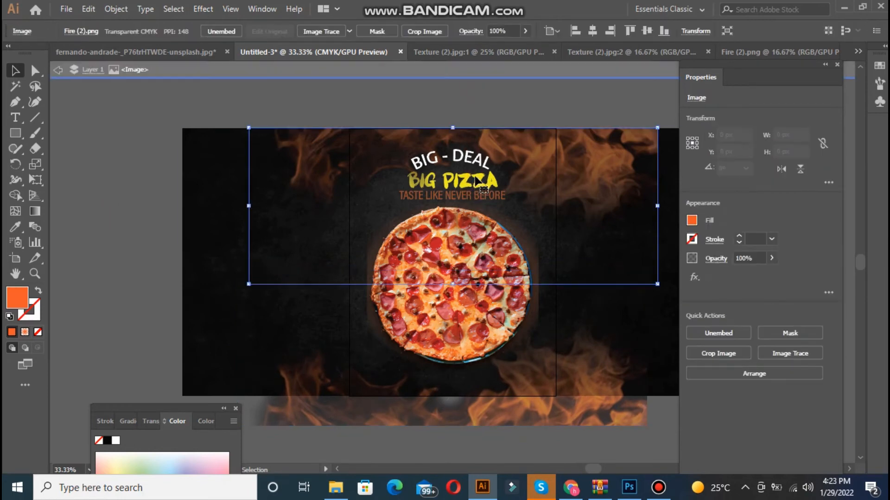
{"action": "double_click", "coordinate": [496, 90]}
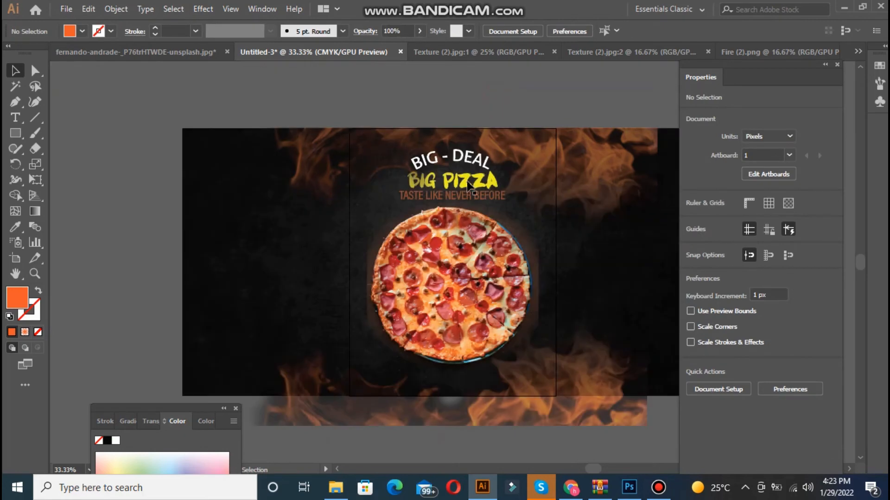
Enlarge the BIG PIZZA heading to about 317 px wide and the tagline to about 357 px wide
{"action": "left_click", "coordinate": [505, 183]}
{"action": "left_click_drag", "start_coordinate": [509, 181], "coordinate": [521, 202]}
{"action": "left_click", "coordinate": [375, 99]}
{"action": "left_click", "coordinate": [503, 197]}
{"action": "left_click", "coordinate": [471, 108]}
Re-center the enlarged BIG PIZZA heading and the tagline horizontally on the artboard
{"action": "left_click", "coordinate": [484, 159]}
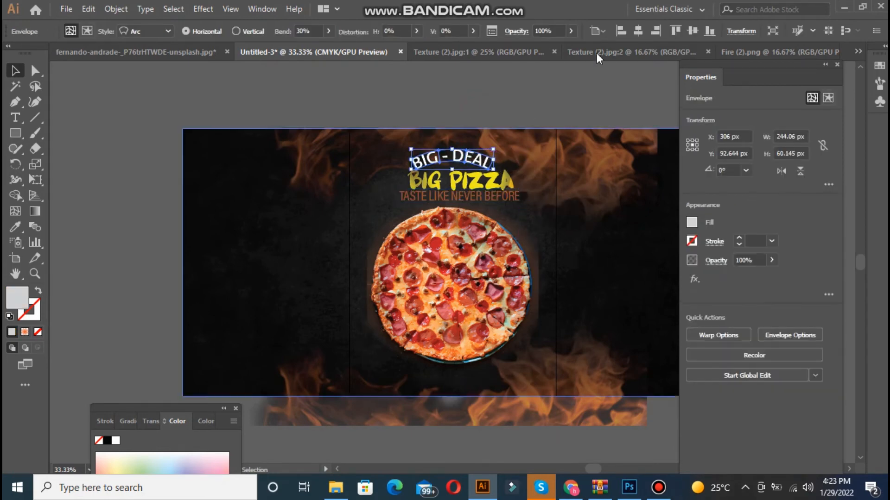
{"action": "left_click", "coordinate": [495, 184]}
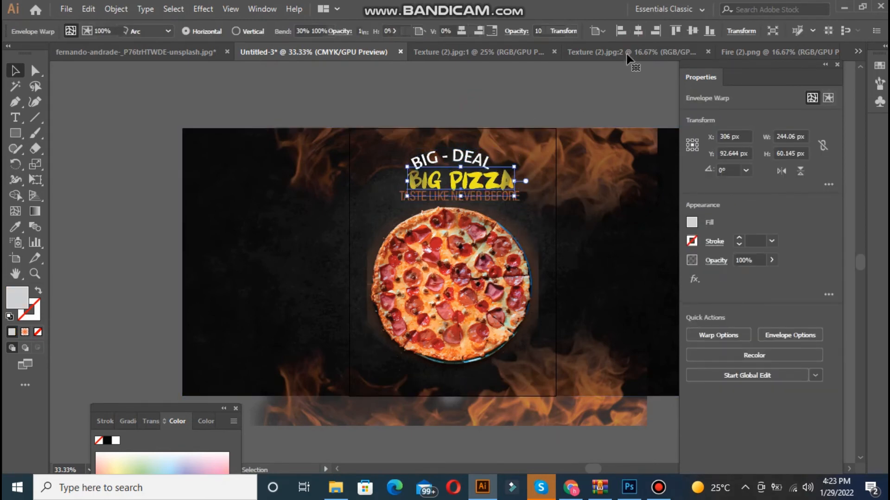
{"action": "left_click", "coordinate": [717, 31]}
{"action": "left_click", "coordinate": [608, 68]}
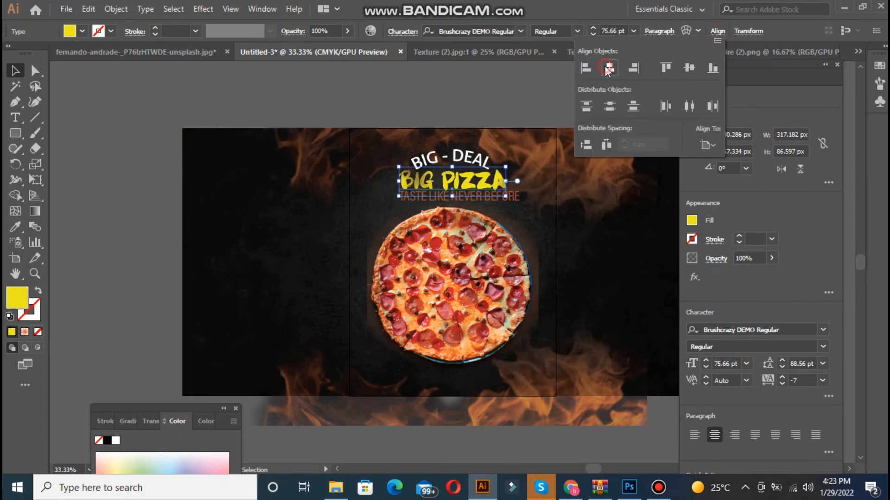
{"action": "left_click", "coordinate": [458, 197]}
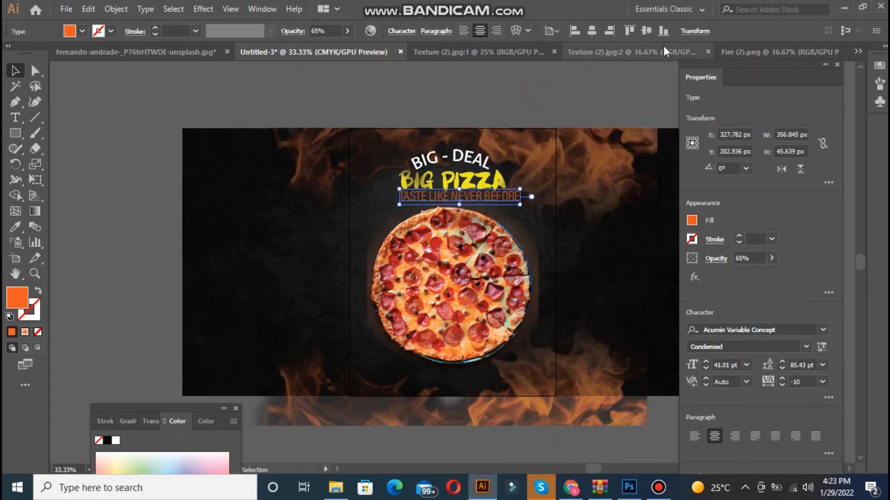
{"action": "left_click", "coordinate": [590, 32]}
{"action": "left_click", "coordinate": [548, 93]}
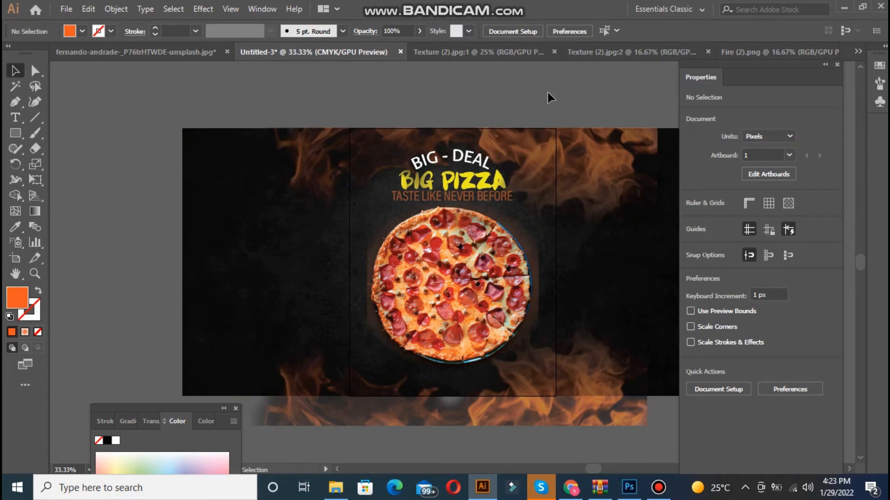
Set the tagline's opacity to 65%
{"action": "left_click", "coordinate": [442, 208]}
{"action": "left_click", "coordinate": [347, 31]}
{"action": "left_click_drag", "start_coordinate": [347, 47], "coordinate": [331, 45]}
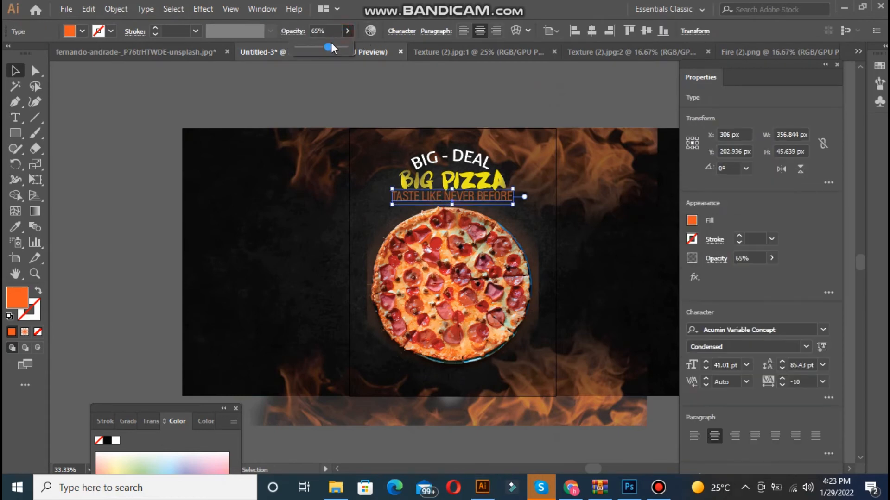
Move the upper fire image about 31 px right and 13 px up so it extends past the artboard's top edge
{"action": "left_click", "coordinate": [548, 176]}
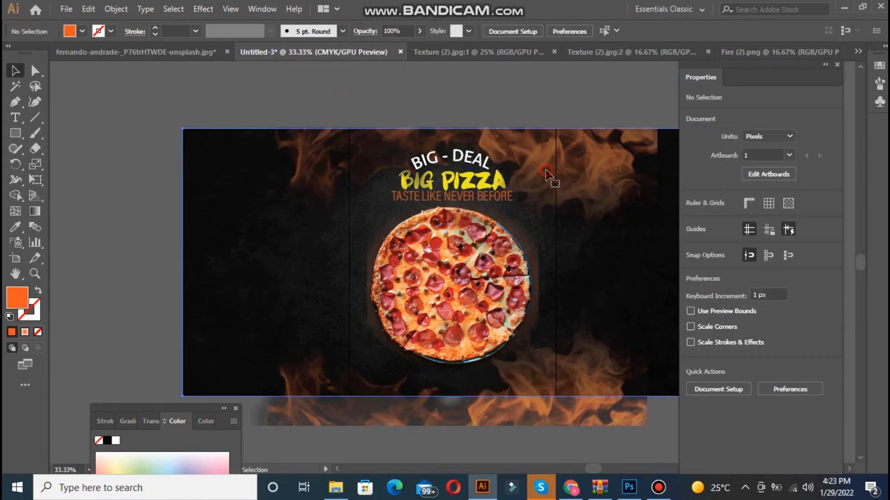
{"action": "left_click", "coordinate": [545, 171]}
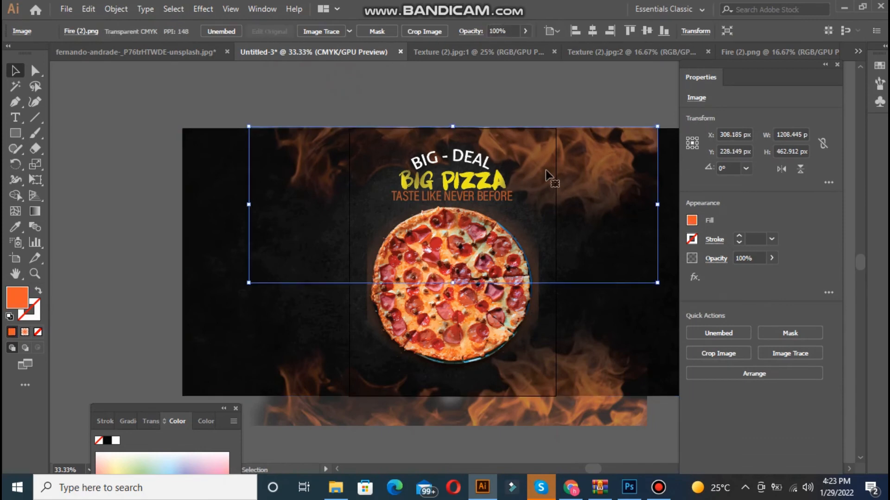
{"action": "key", "text": "Right"}
{"action": "key", "text": "Right"}
{"action": "key", "text": "Right"}
{"action": "key", "text": "Right"}
{"action": "key", "text": "Right"}
{"action": "key", "text": "Right"}
{"action": "key", "text": "Right"}
{"action": "key", "text": "Right"}
{"action": "key", "text": "Right"}
{"action": "key", "text": "Right"}
{"action": "key", "text": "Right"}
{"action": "key", "text": "Right"}
{"action": "key", "text": "Right"}
{"action": "key", "text": "Right"}
{"action": "key", "text": "Right"}
{"action": "key", "text": "Right"}
{"action": "key", "text": "Right"}
{"action": "key", "text": "Right"}
{"action": "key", "text": "Right"}
{"action": "key", "text": "Right"}
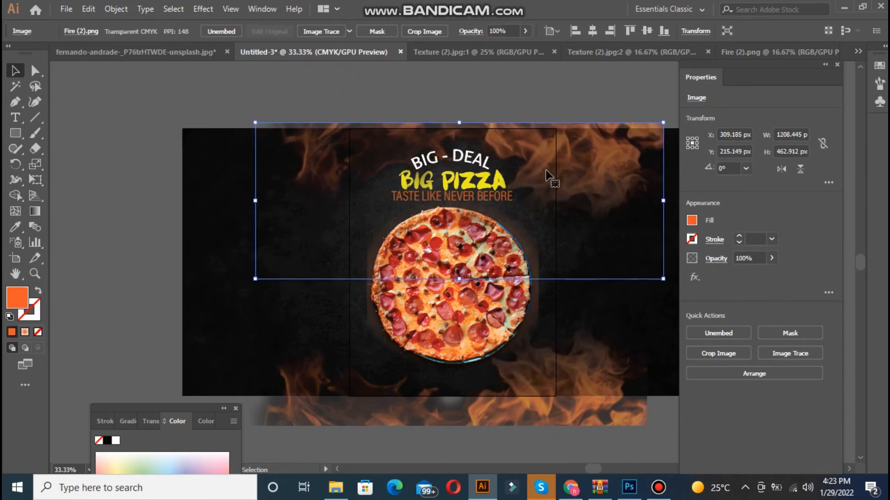
{"action": "left_click", "coordinate": [119, 169]}
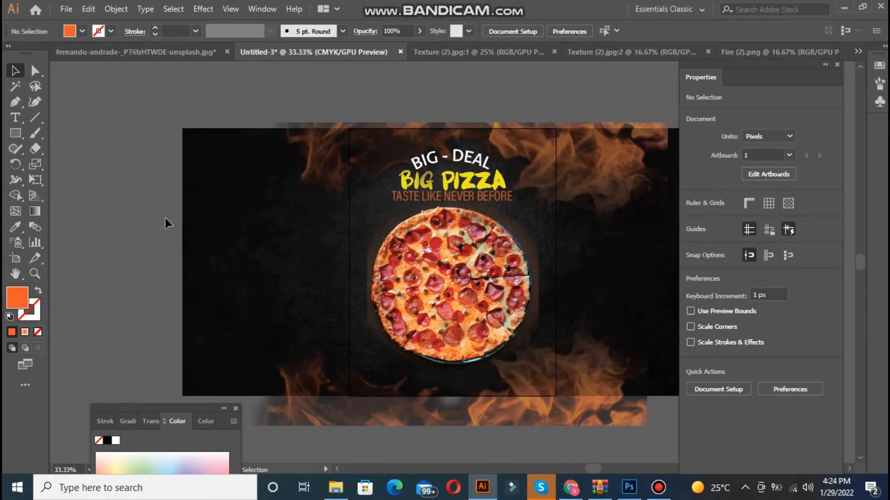
Draw a circle about 100 px wide beside the pizza's upper-right edge with no fill and a 2 pt orange stroke
{"action": "key", "text": "ctrl+plus"}
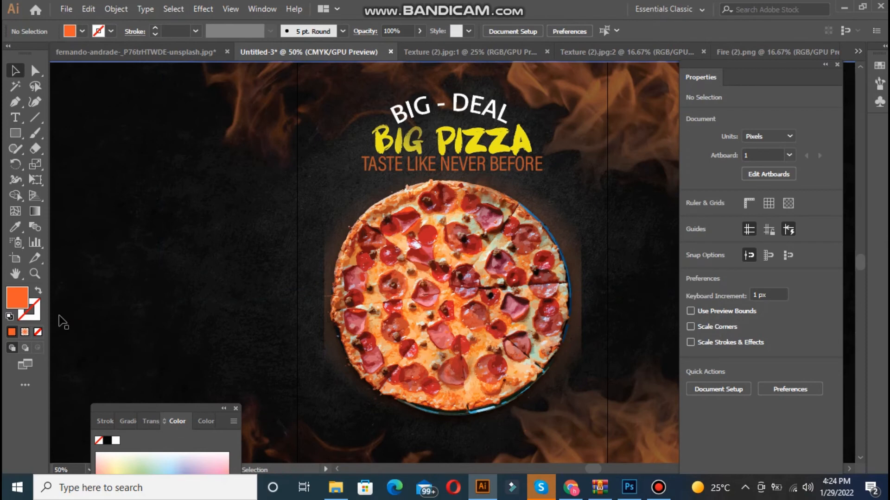
{"action": "left_click_drag", "start_coordinate": [16, 133], "coordinate": [48, 167]}
{"action": "left_click_drag", "start_coordinate": [560, 181], "coordinate": [617, 241]}
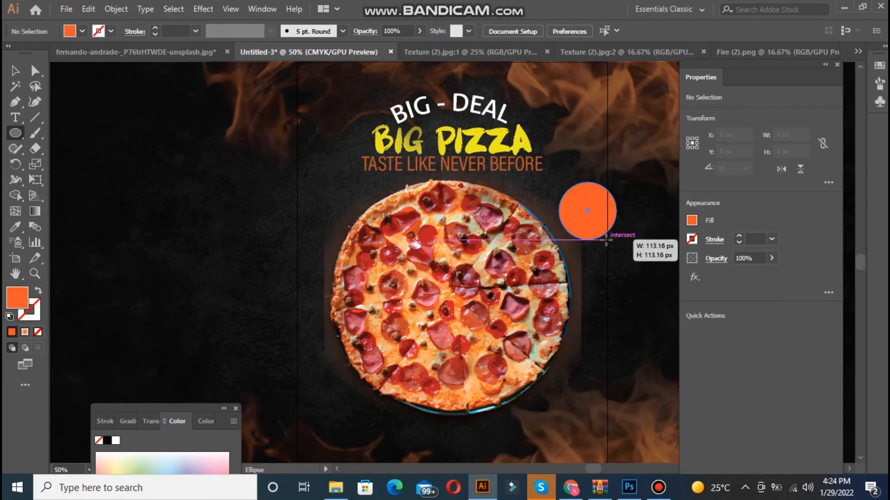
{"action": "left_click_drag", "start_coordinate": [602, 227], "coordinate": [552, 175]}
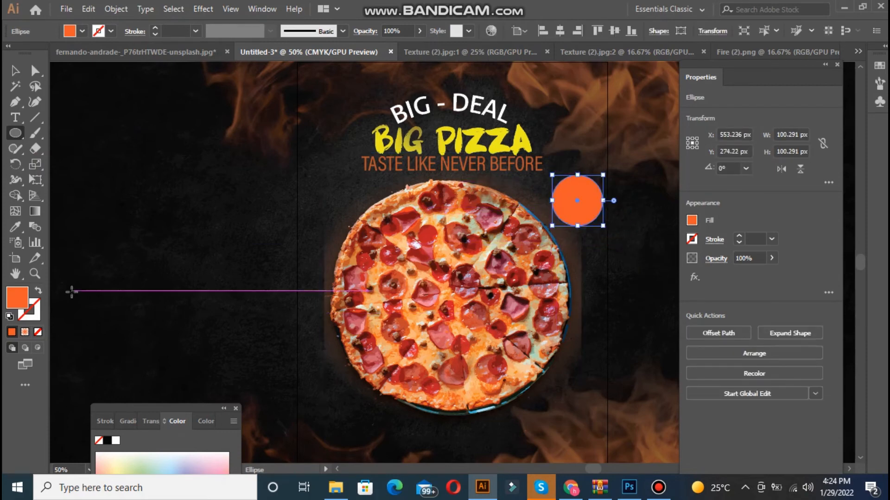
{"action": "left_click", "coordinate": [38, 291]}
{"action": "left_click", "coordinate": [155, 28]}
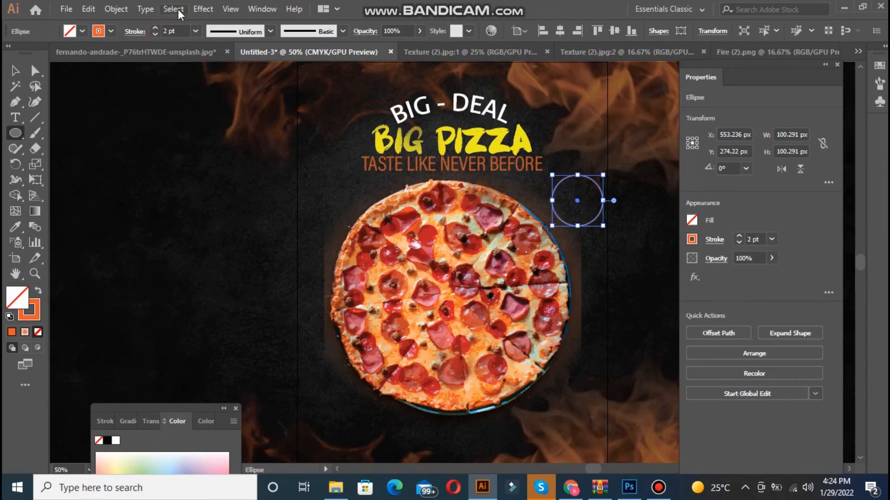
Apply a Zig Zag effect to the circle with absolute size 2 px, 4 ridges per segment and smooth points
{"action": "left_click", "coordinate": [203, 9]}
{"action": "mouse_move", "coordinate": [239, 118]}
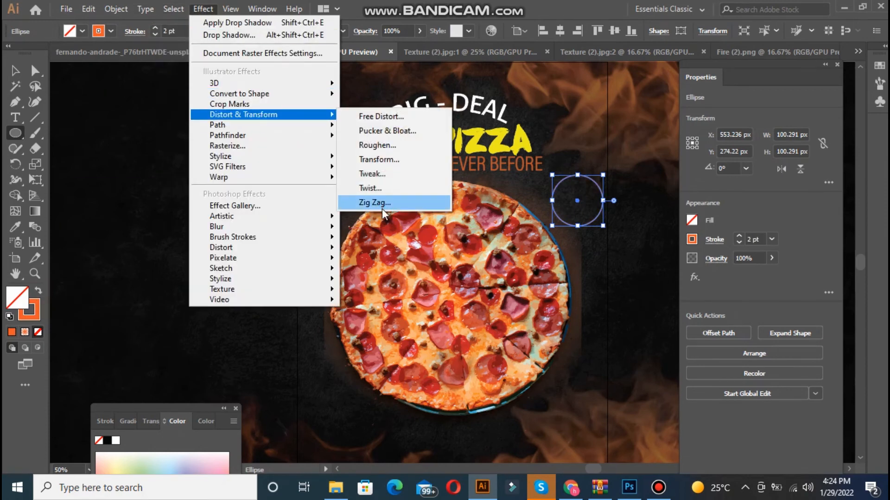
{"action": "left_click", "coordinate": [379, 202]}
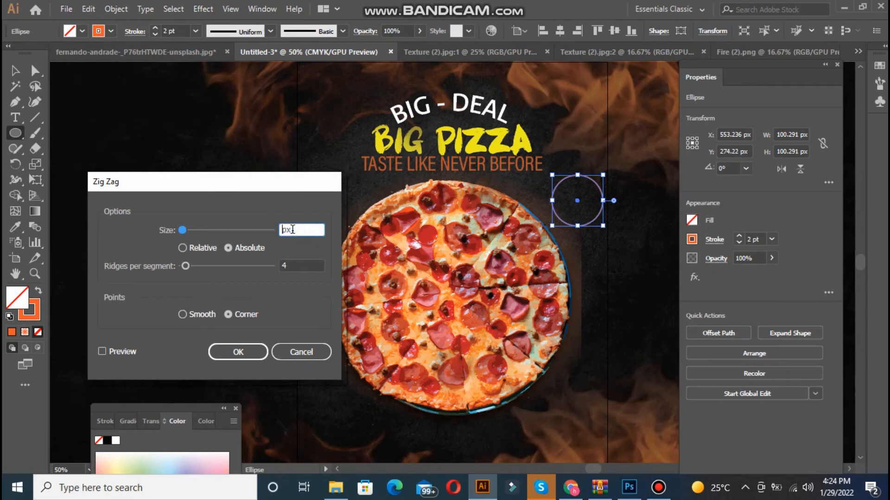
{"action": "left_click", "coordinate": [182, 314]}
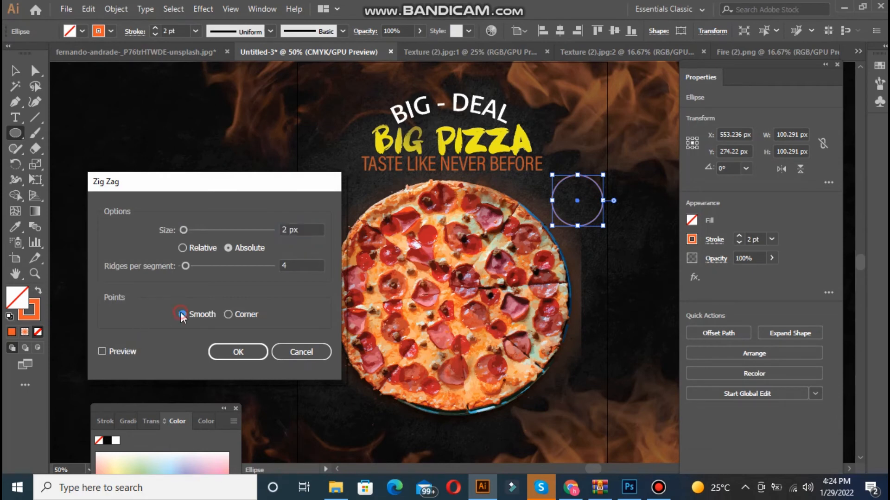
{"action": "left_click", "coordinate": [103, 351]}
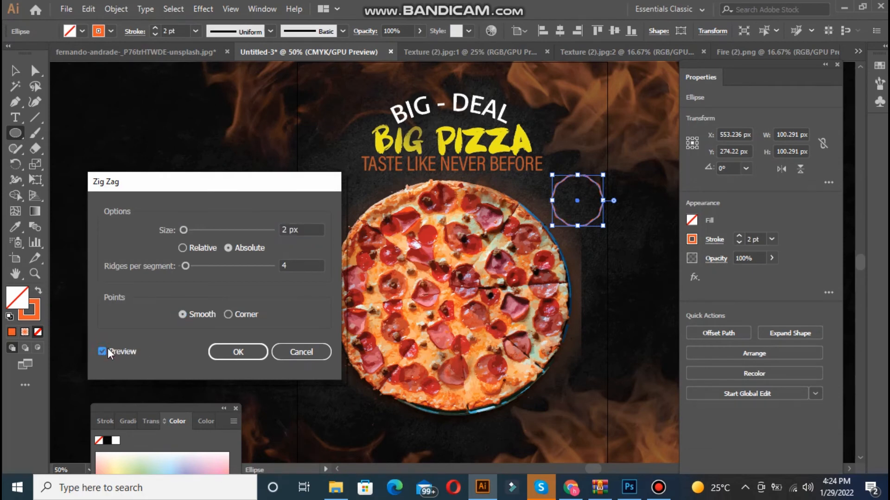
{"action": "left_click", "coordinate": [238, 351]}
{"action": "left_click", "coordinate": [15, 73]}
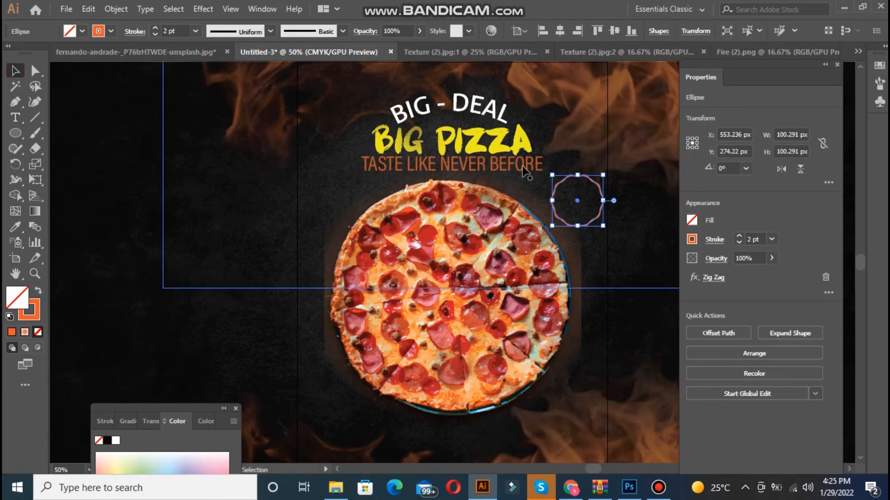
{"action": "left_click", "coordinate": [572, 187]}
Add the text "50%" at the wavy circle and color it white by sampling the BIG - DEAL heading
{"action": "key", "text": "t"}
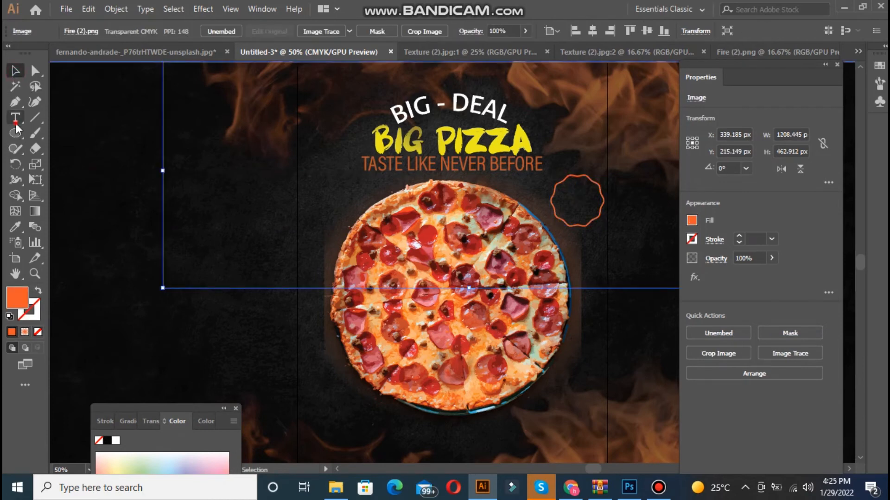
{"action": "left_click", "coordinate": [562, 186]}
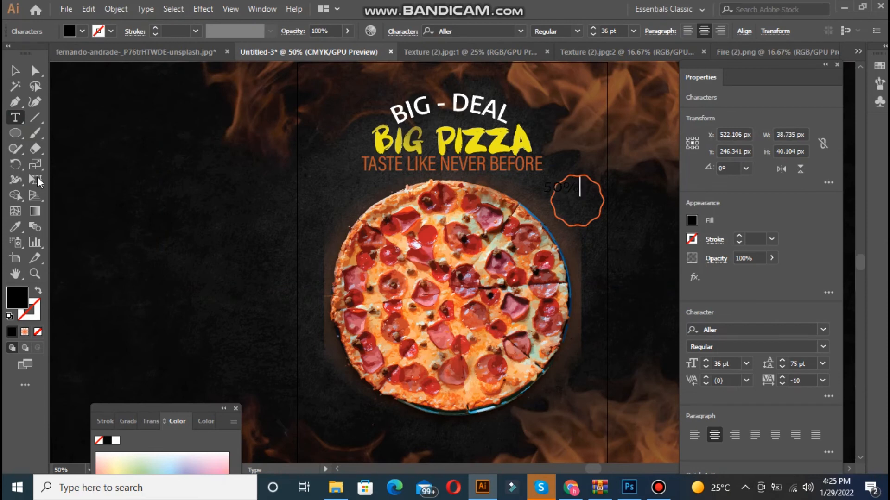
{"action": "left_click", "coordinate": [15, 227]}
{"action": "left_click", "coordinate": [419, 104]}
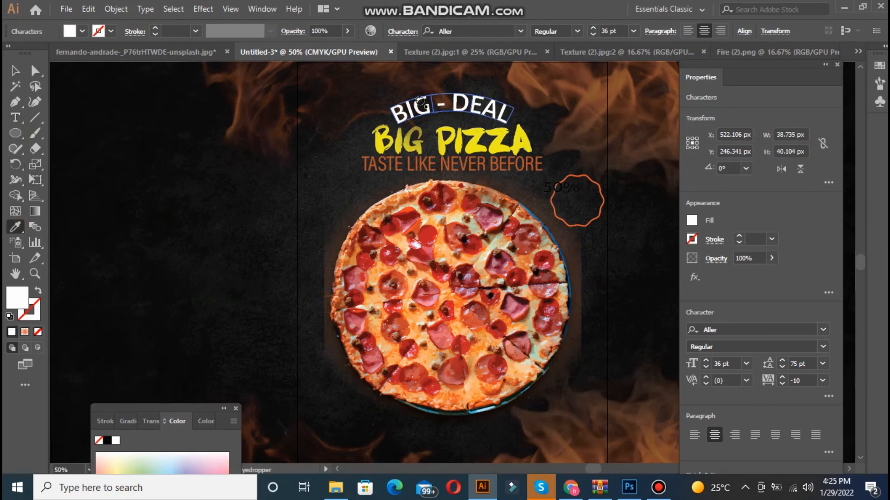
{"action": "left_click", "coordinate": [15, 70]}
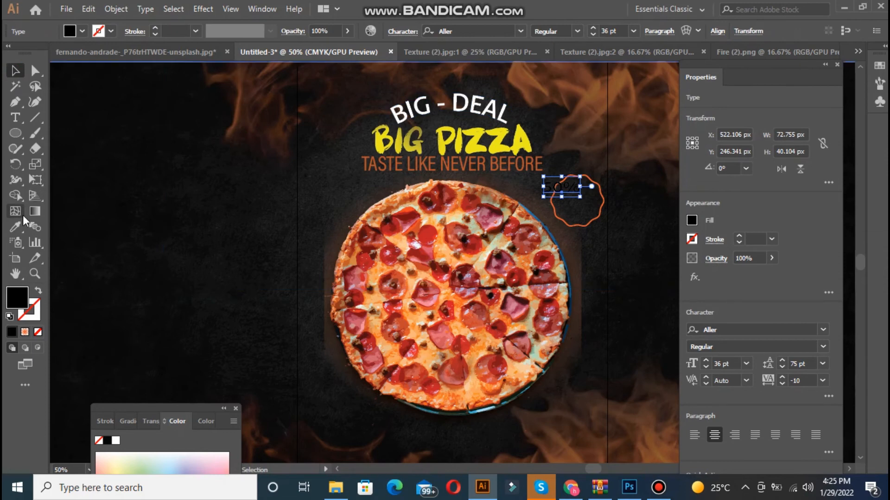
{"action": "left_click", "coordinate": [15, 227]}
{"action": "left_click", "coordinate": [421, 113]}
{"action": "left_click", "coordinate": [15, 71]}
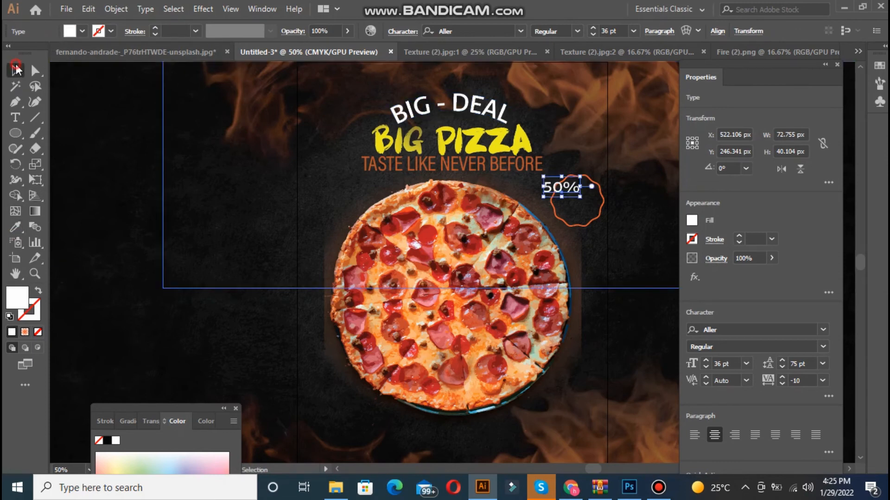
Enlarge the 50% text to 42.9 pt and center it horizontally and vertically with the wavy circle
{"action": "left_click_drag", "start_coordinate": [562, 188], "coordinate": [602, 186]}
{"action": "left_click", "coordinate": [579, 218]}
{"action": "left_click", "coordinate": [580, 204], "text": "shift"}
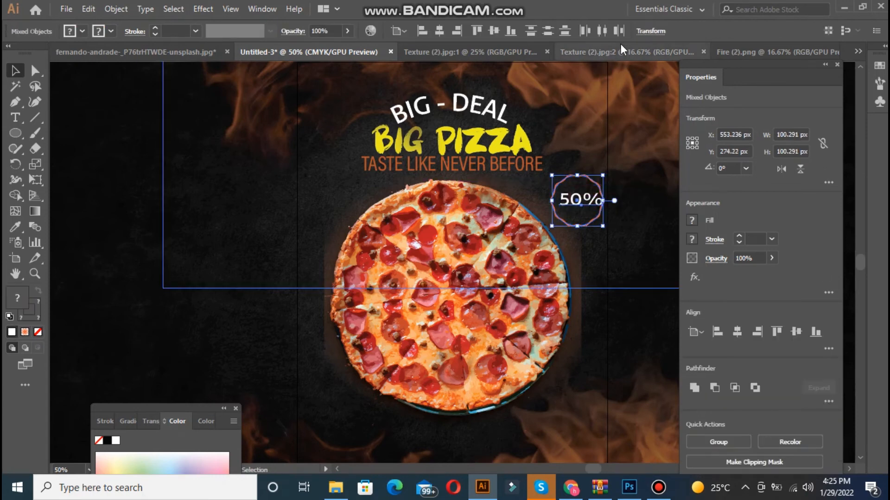
{"action": "left_click", "coordinate": [404, 29]}
{"action": "left_click", "coordinate": [410, 47]}
{"action": "left_click", "coordinate": [438, 32]}
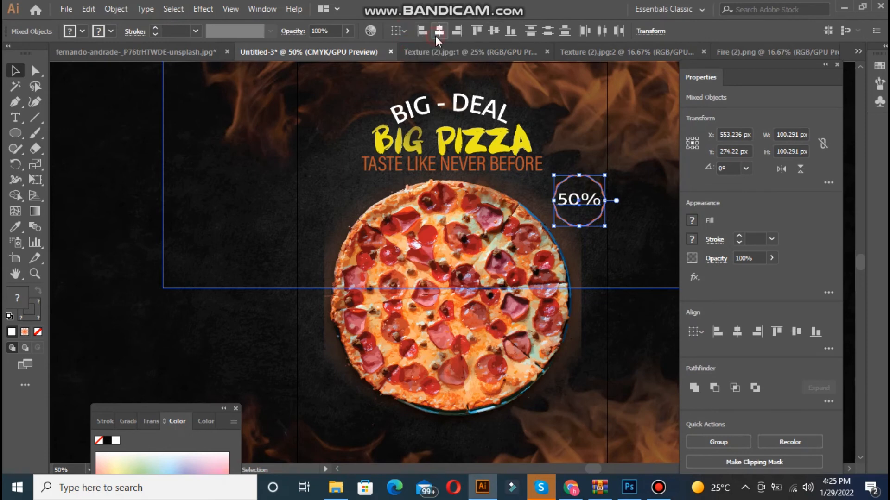
{"action": "left_click", "coordinate": [492, 32]}
{"action": "left_click", "coordinate": [129, 135]}
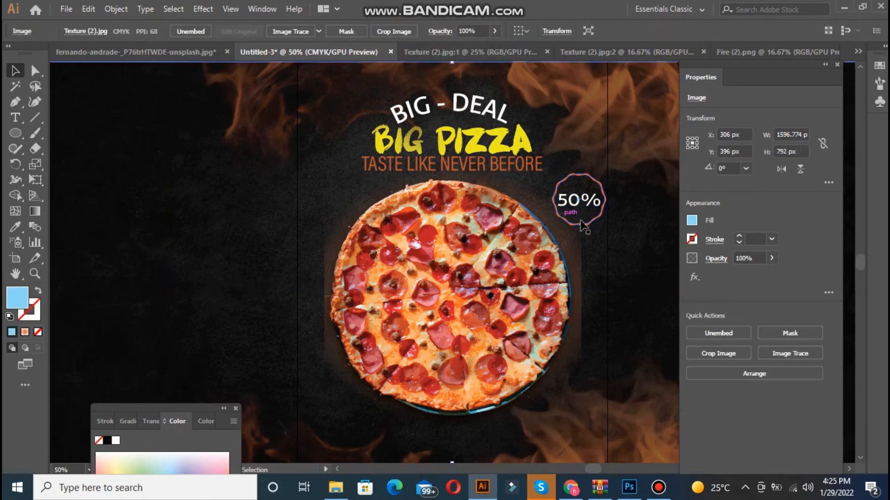
{"action": "left_click", "coordinate": [584, 197]}
{"action": "double_click", "coordinate": [582, 199]}
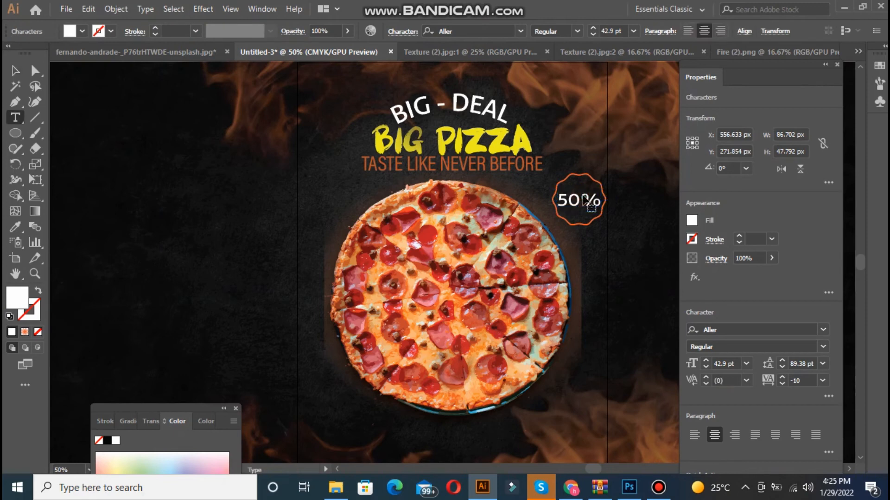
{"action": "key", "text": "Return"}
{"action": "key", "text": "BackSpace"}
Rotate the 50% text about 10° clockwise inside the badge
{"action": "left_click", "coordinate": [15, 71]}
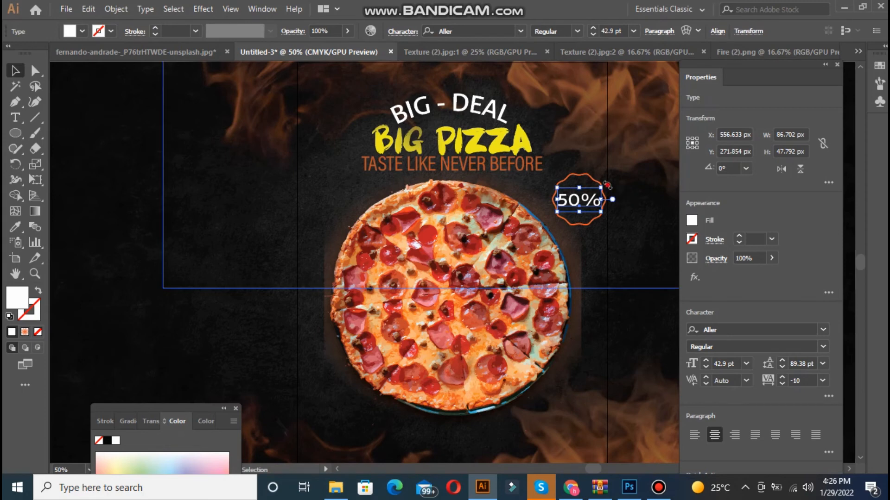
{"action": "left_click_drag", "start_coordinate": [607, 185], "coordinate": [611, 191]}
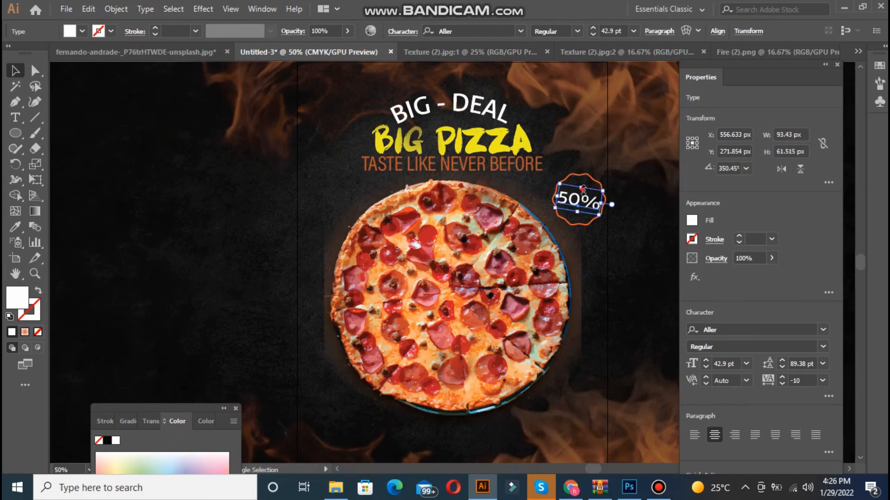
{"action": "left_click", "coordinate": [614, 279]}
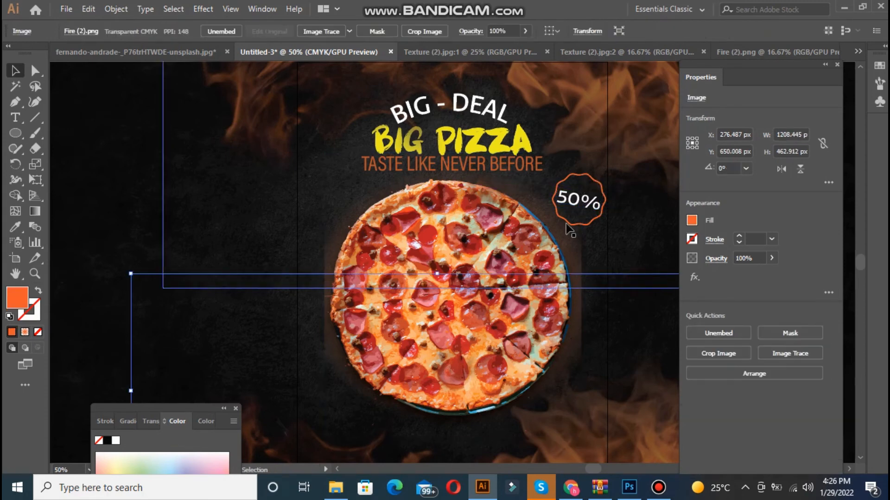
Enlarge the badge outline to about 104 px wide and move it with the 50% text about 21 px left and 6 px down
{"action": "left_click", "coordinate": [569, 228]}
{"action": "left_click_drag", "start_coordinate": [605, 227], "coordinate": [605, 228]}
{"action": "left_click", "coordinate": [590, 204]}
{"action": "left_click", "coordinate": [587, 226], "text": "shift"}
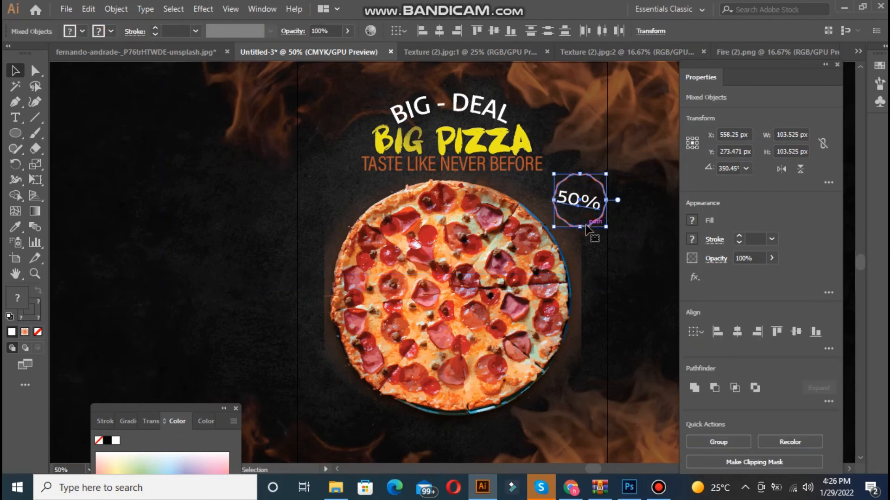
{"action": "left_click_drag", "start_coordinate": [584, 201], "coordinate": [573, 204]}
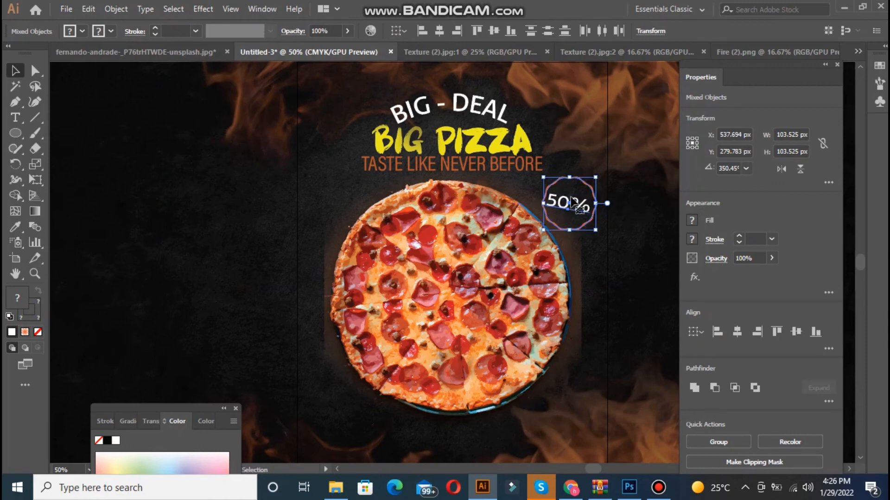
{"action": "left_click", "coordinate": [628, 192]}
Change the badge outline's stroke color to a bright, saturated yellow
{"action": "left_click", "coordinate": [579, 180]}
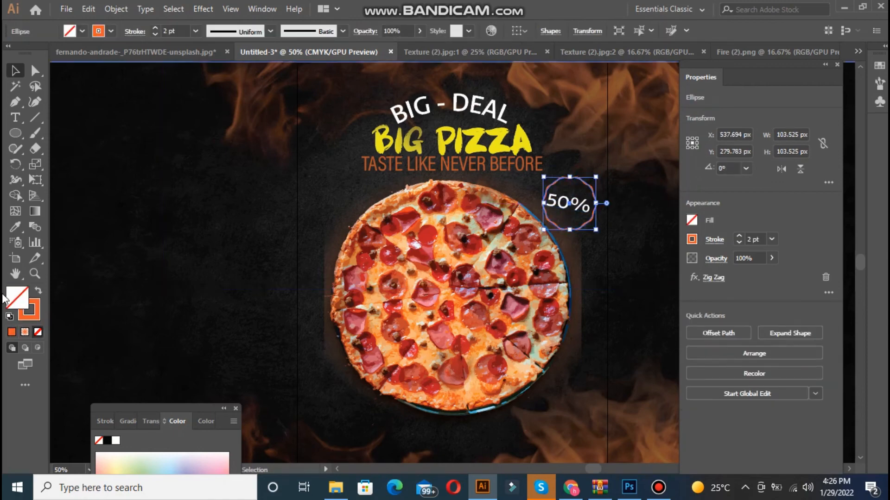
{"action": "double_click", "coordinate": [32, 319]}
{"action": "left_click", "coordinate": [456, 298]}
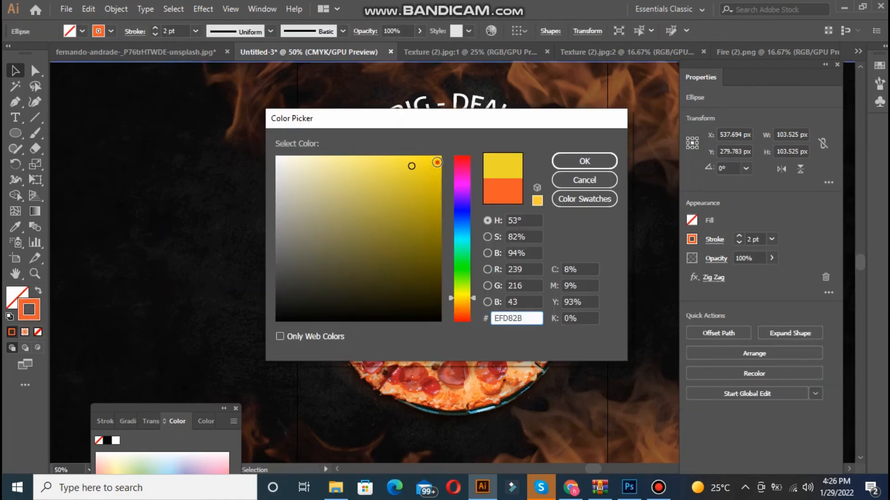
{"action": "left_click", "coordinate": [441, 159]}
{"action": "left_click", "coordinate": [602, 161]}
{"action": "left_click", "coordinate": [179, 141]}
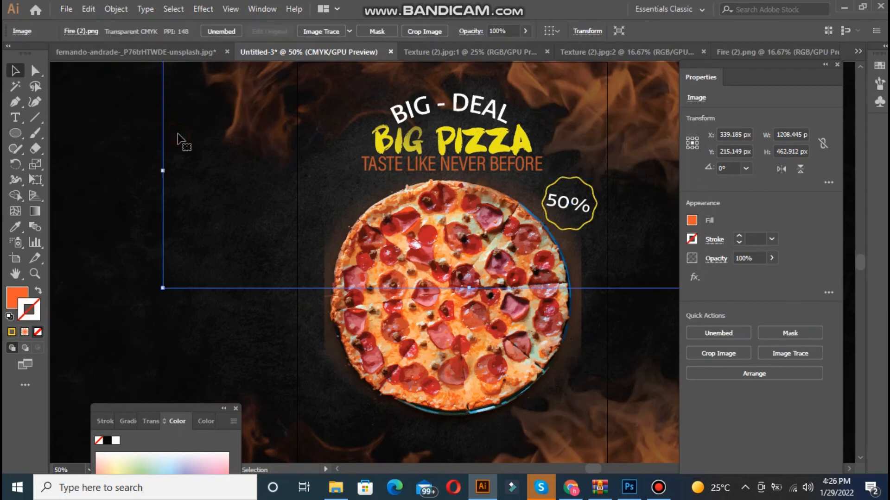
{"action": "key", "text": "ctrl+0"}
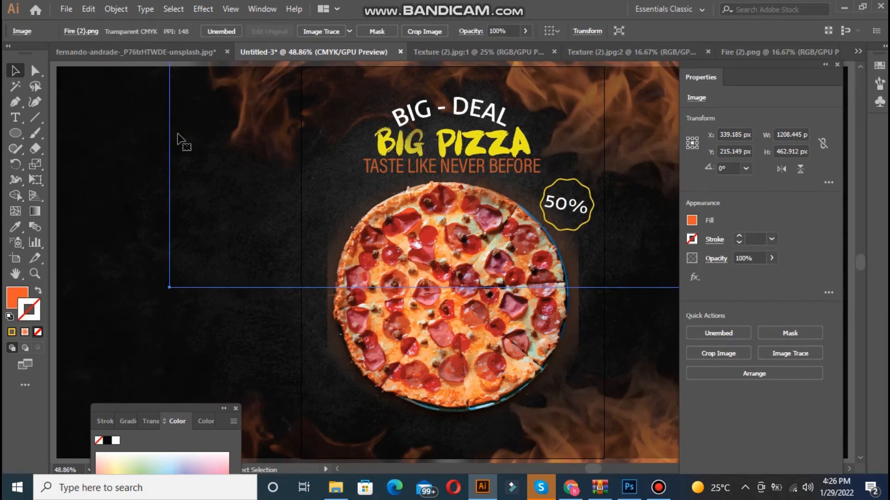
{"action": "left_click", "coordinate": [94, 145]}
{"action": "left_click", "coordinate": [52, 135]}
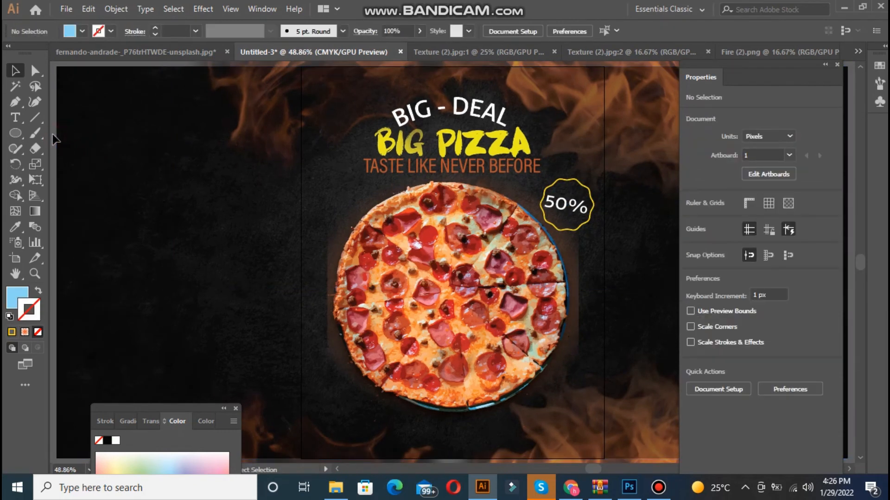
{"action": "left_click", "coordinate": [99, 139]}
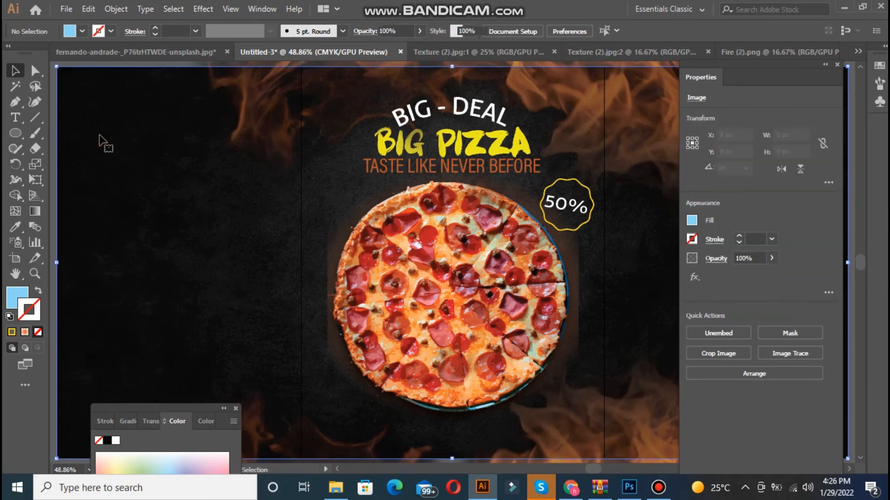
{"action": "left_click", "coordinate": [51, 115]}
{"action": "key", "text": "ctrl+minus"}
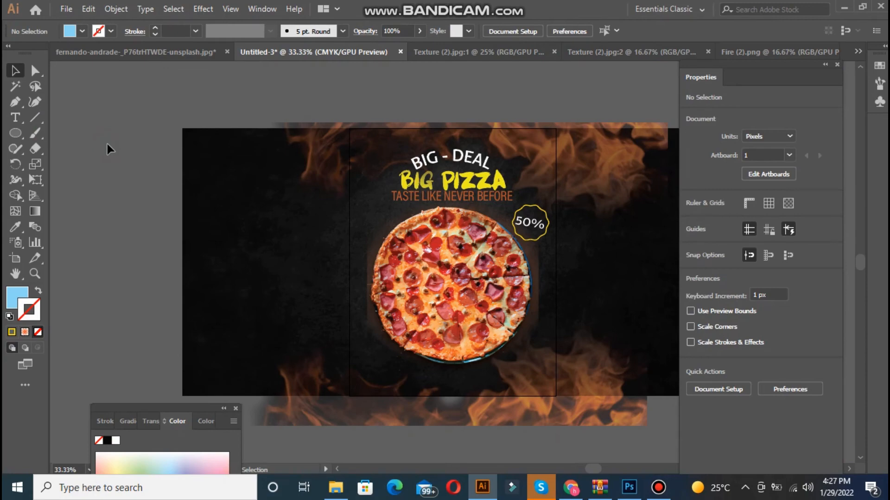
{"action": "key", "text": "ctrl+plus"}
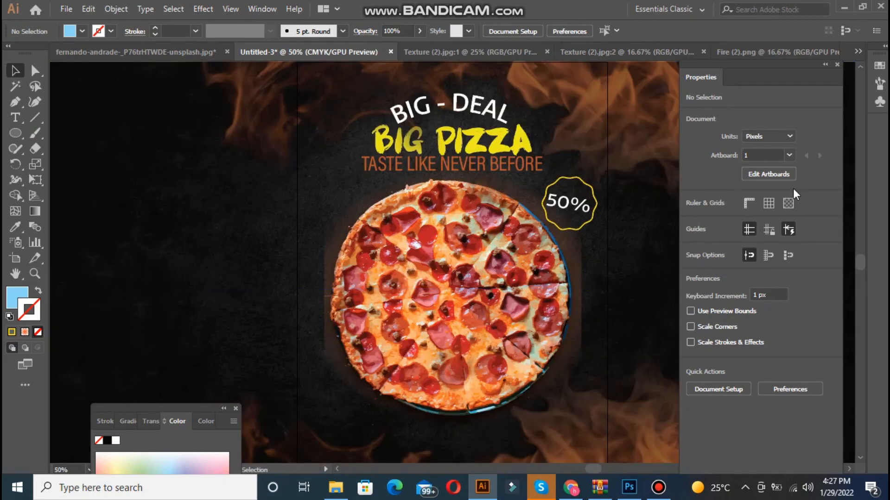
Add a white paragraph text box about 458 × 89 px below the pizza, reading "Lorem ipsum dolor sit amet, consectetuer adipiscing" plus filler text ending in "BESTPIZZA IN TOWN FNJG"
{"action": "scroll", "coordinate": [862, 262], "scroll_direction": "down", "scroll_amount": 3}
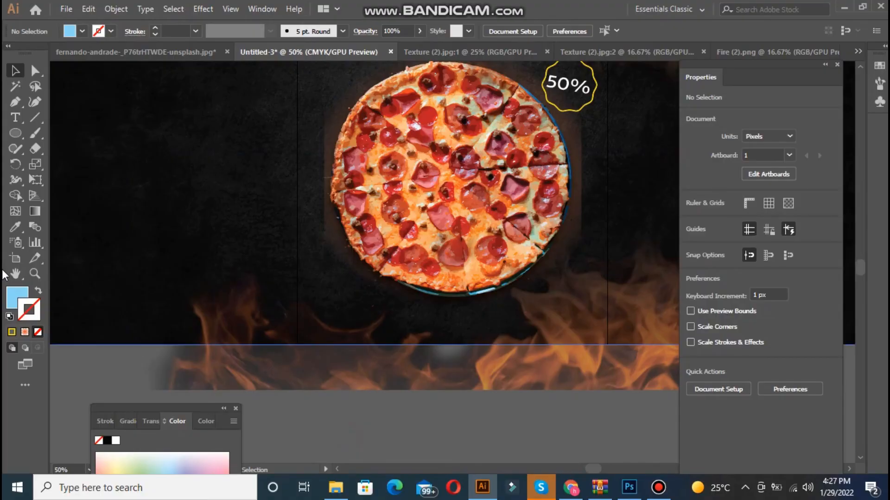
{"action": "left_click", "coordinate": [15, 117]}
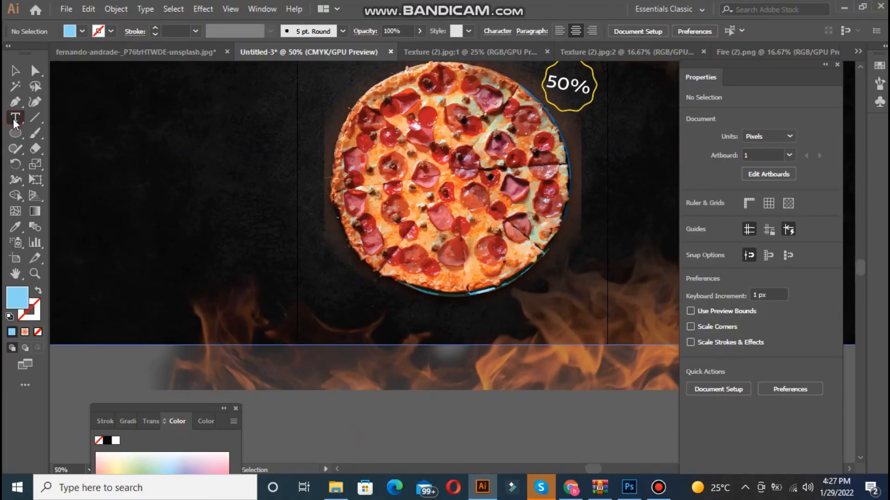
{"action": "left_click_drag", "start_coordinate": [323, 287], "coordinate": [554, 338]}
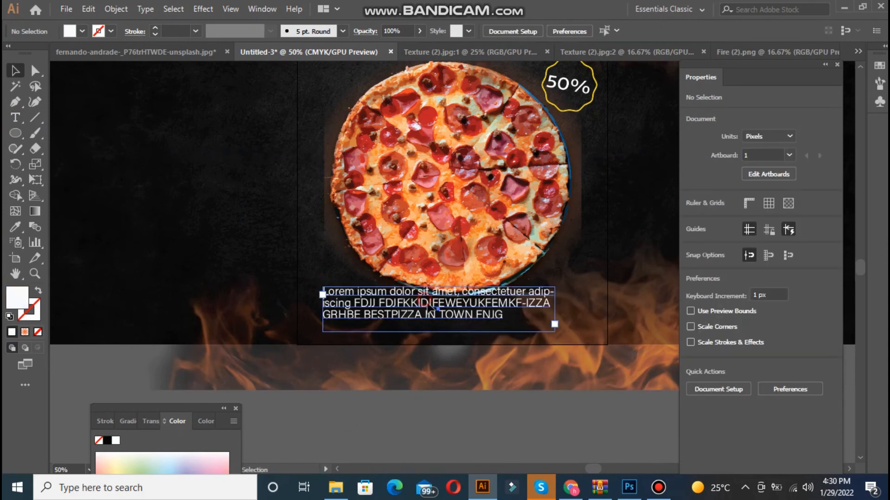
{"action": "mouse_move", "coordinate": [423, 301]}
{"action": "left_mouse_down"}
{"action": "mouse_move", "coordinate": [438, 308]}
{"action": "mouse_move", "coordinate": [429, 311]}
{"action": "left_mouse_up"}
{"action": "left_click", "coordinate": [435, 399]}
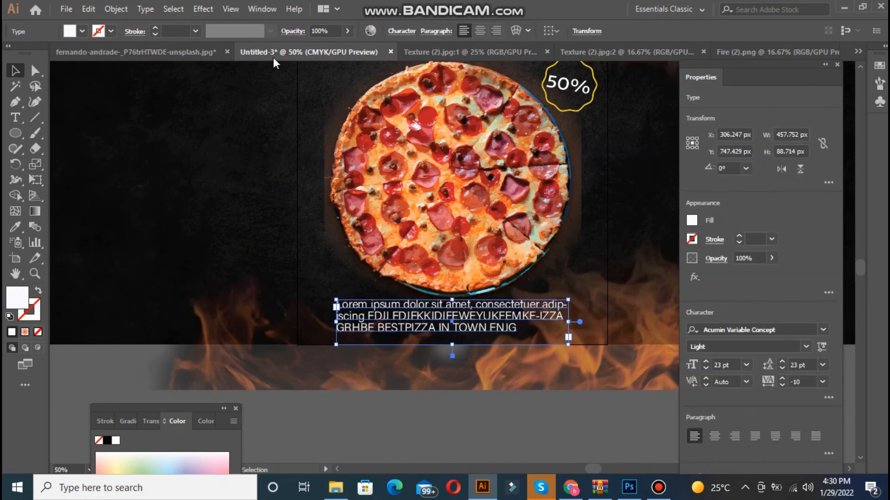
Reduce the paragraph text below the pizza to 16 pt
{"action": "left_click", "coordinate": [395, 32]}
{"action": "left_click", "coordinate": [290, 97]}
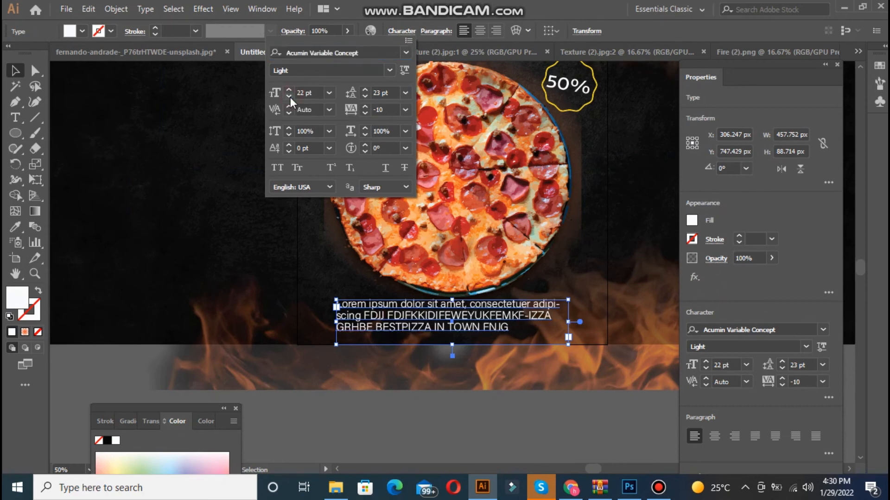
{"action": "left_click", "coordinate": [289, 97]}
{"action": "left_click", "coordinate": [289, 96]}
{"action": "left_click", "coordinate": [289, 96]}
{"action": "left_click", "coordinate": [290, 96]}
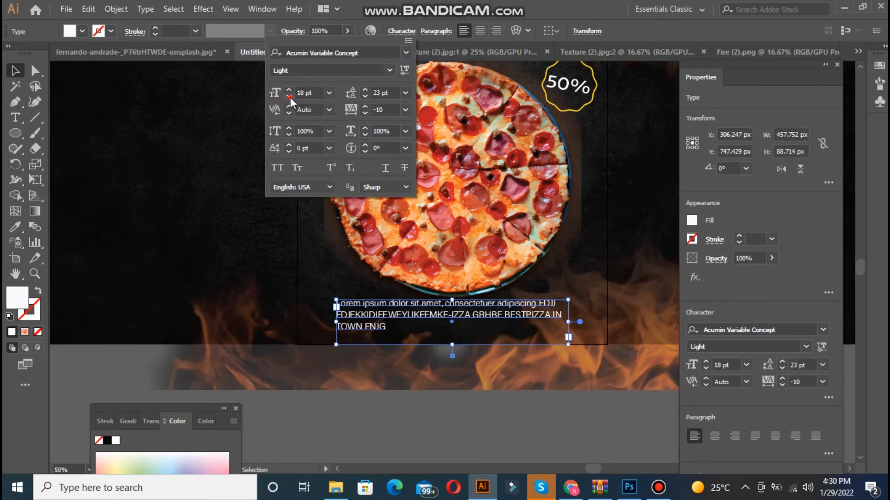
{"action": "left_click", "coordinate": [289, 96]}
{"action": "left_click", "coordinate": [289, 96]}
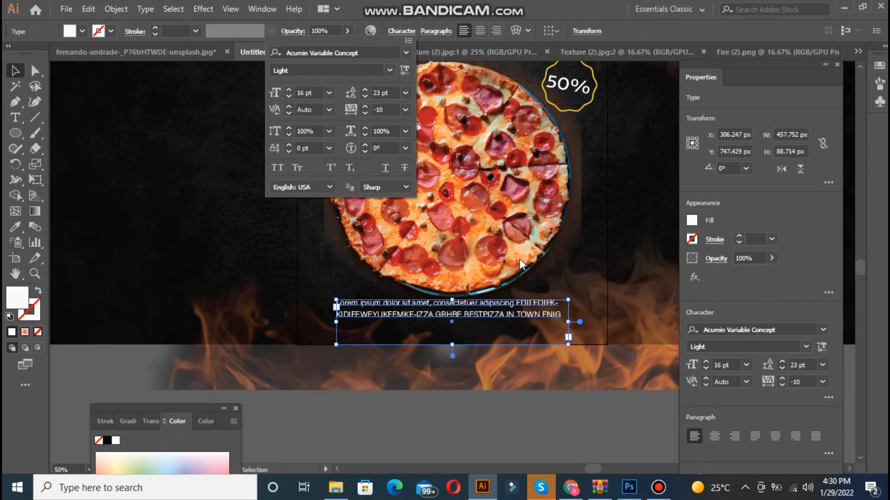
{"action": "left_click", "coordinate": [470, 304]}
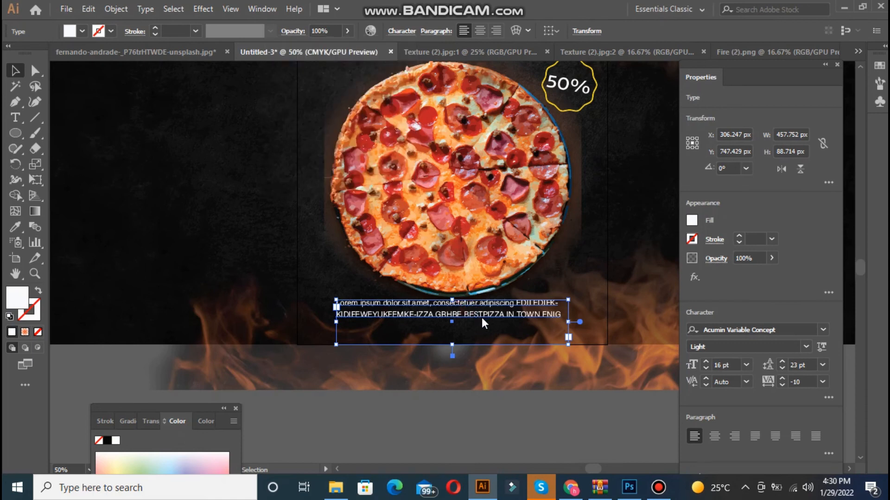
Move the paragraph about 11 px down, center-align its lines, and center its text box horizontally on the artboard
{"action": "mouse_move", "coordinate": [475, 303]}
{"action": "left_mouse_down"}
{"action": "mouse_move", "coordinate": [486, 308]}
{"action": "mouse_move", "coordinate": [475, 308]}
{"action": "left_mouse_up"}
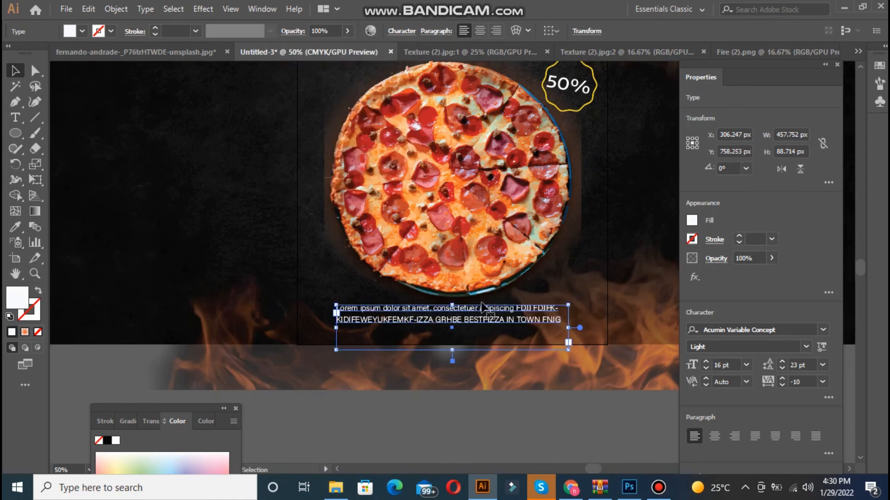
{"action": "left_click", "coordinate": [482, 29]}
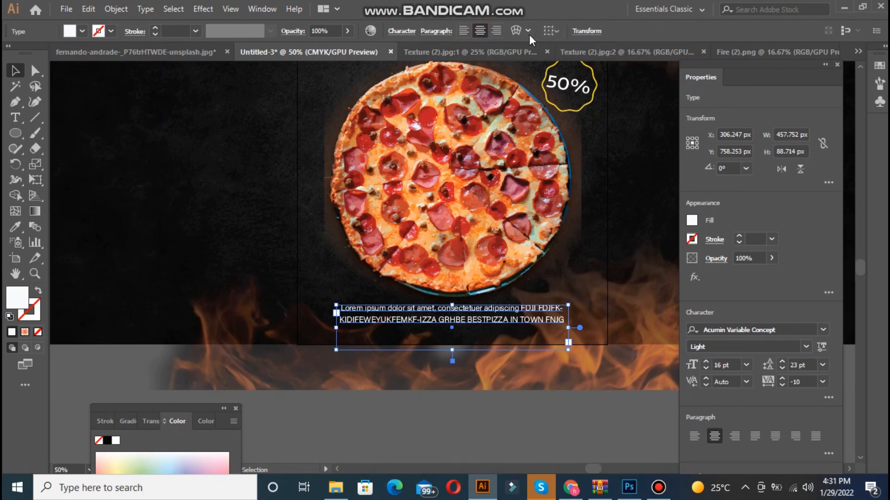
{"action": "left_click", "coordinate": [556, 33]}
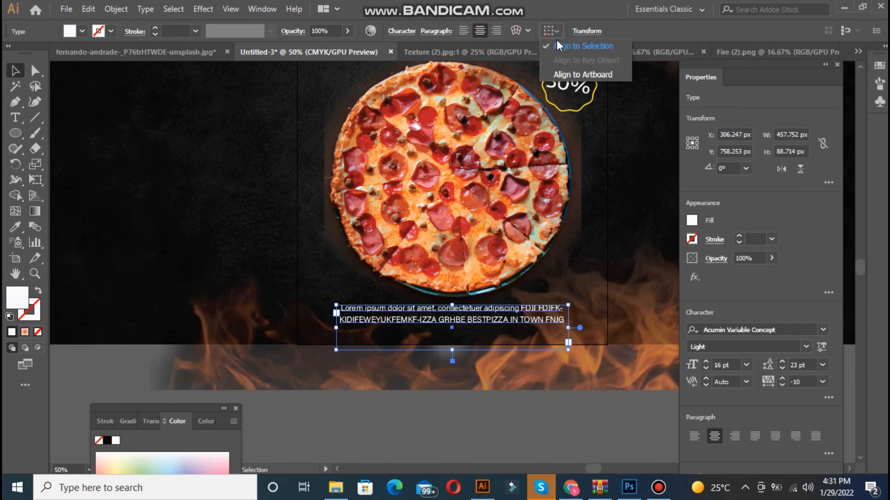
{"action": "left_click", "coordinate": [562, 72]}
{"action": "left_click", "coordinate": [588, 33]}
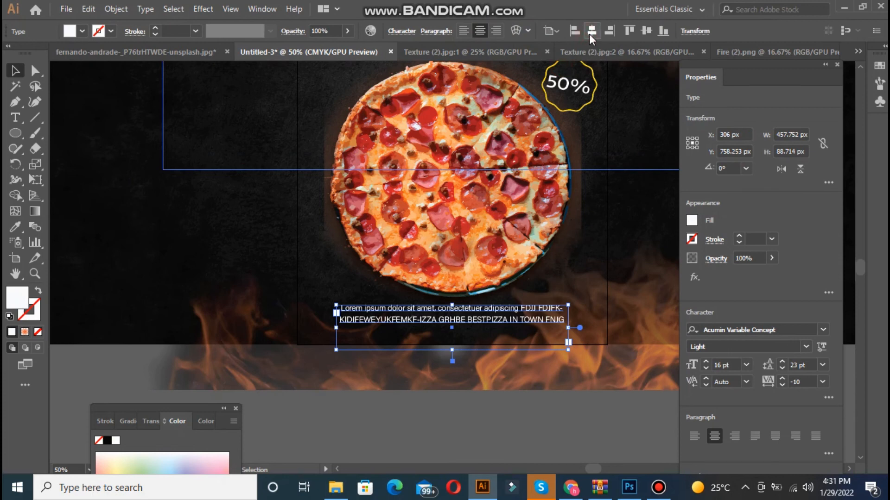
Nudge the paragraph text box up by 10 px
{"action": "left_click", "coordinate": [433, 418]}
{"action": "left_click_drag", "start_coordinate": [131, 154], "coordinate": [467, 323]}
{"action": "key", "text": "Up"}
{"action": "key", "text": "Up"}
{"action": "key", "text": "Up"}
{"action": "key", "text": "Up"}
{"action": "key", "text": "Up"}
{"action": "key", "text": "Up"}
{"action": "key", "text": "Up"}
{"action": "key", "text": "Up"}
{"action": "key", "text": "Up"}
{"action": "key", "text": "Up"}
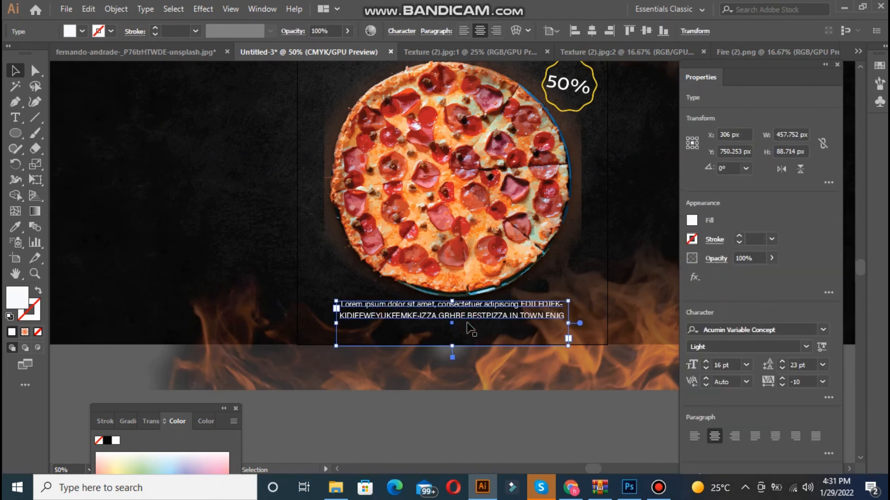
{"action": "left_click", "coordinate": [460, 427]}
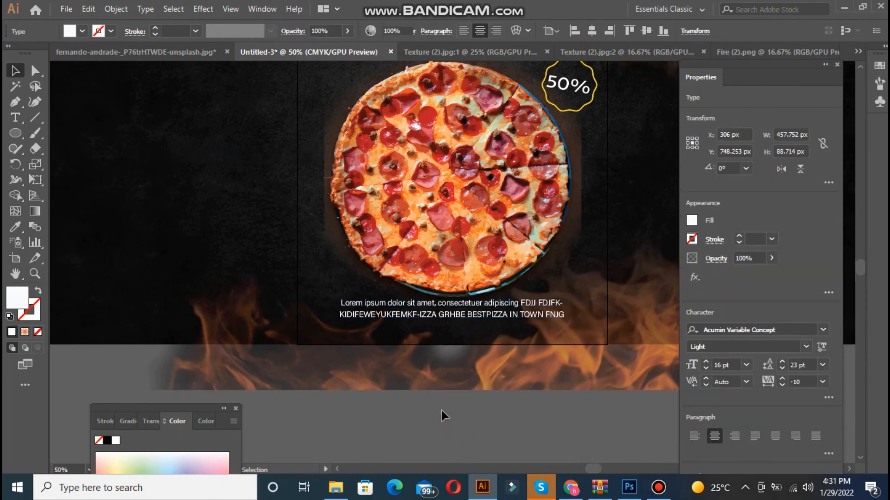
Draw a rectangle about 215 × 38 px directly below the paragraph text
{"action": "left_click", "coordinate": [17, 134]}
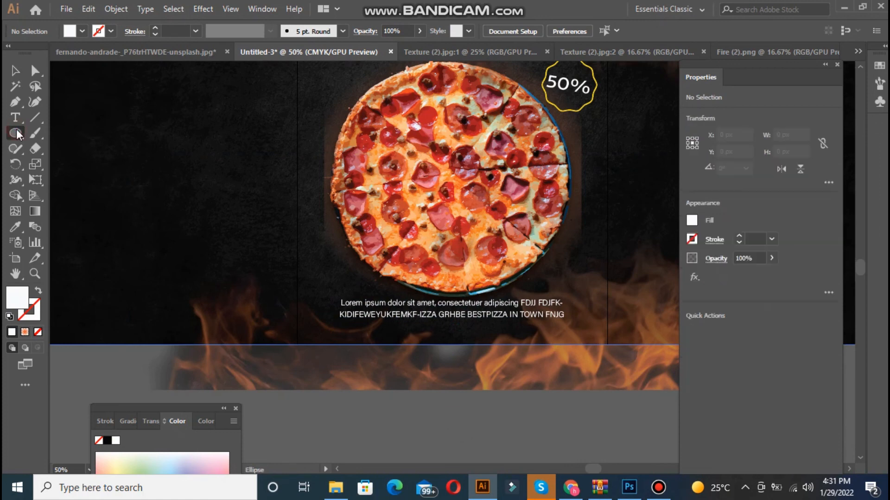
{"action": "left_click_drag", "start_coordinate": [17, 135], "coordinate": [51, 132]}
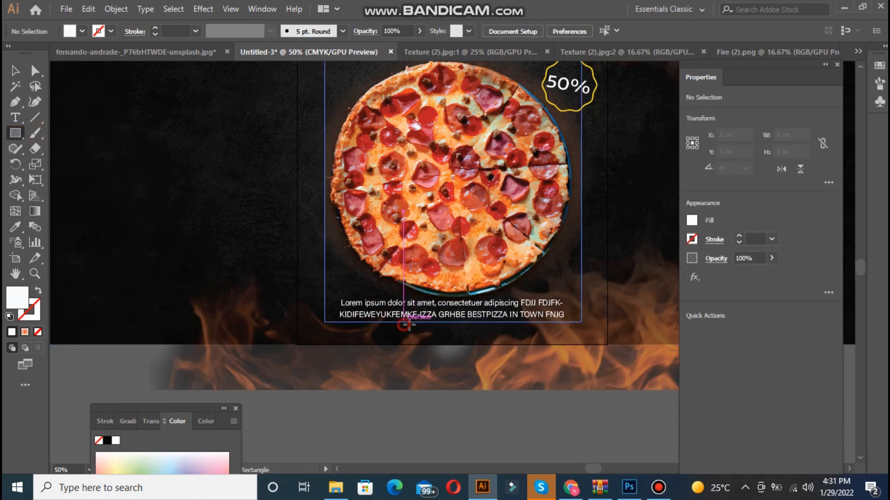
{"action": "left_click_drag", "start_coordinate": [403, 324], "coordinate": [512, 342]}
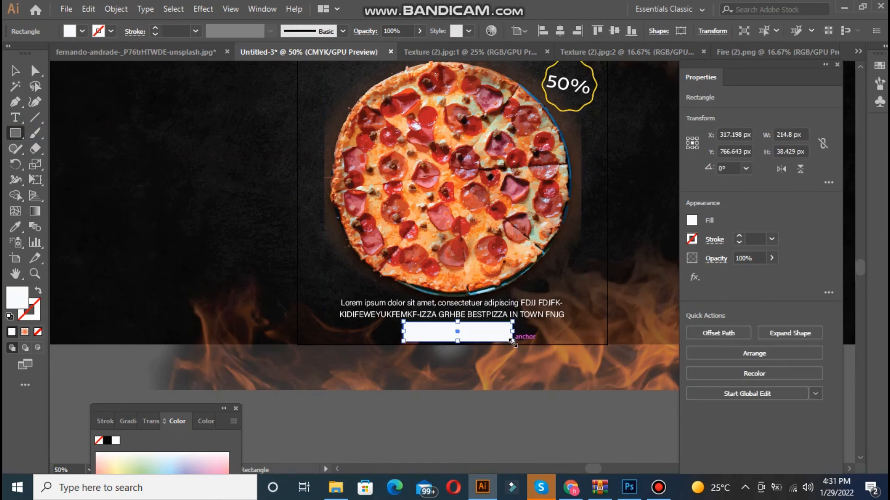
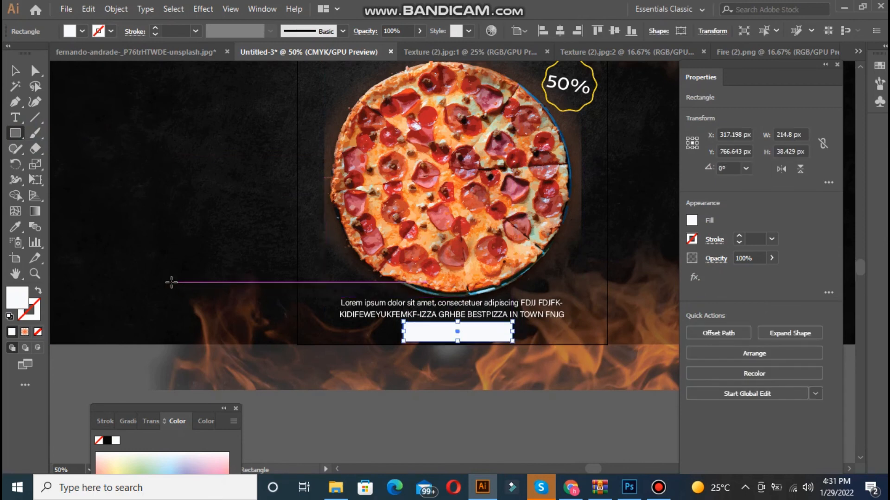
Sample the 50% badge outline's yellow onto the rectangle and swap it to the fill, leaving no stroke
{"action": "left_click", "coordinate": [14, 237]}
{"action": "left_click", "coordinate": [580, 111]}
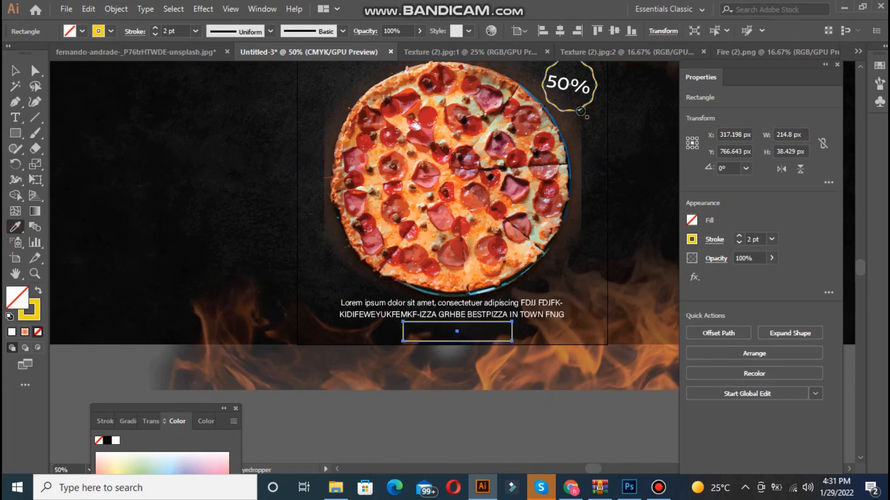
{"action": "left_click", "coordinate": [39, 291]}
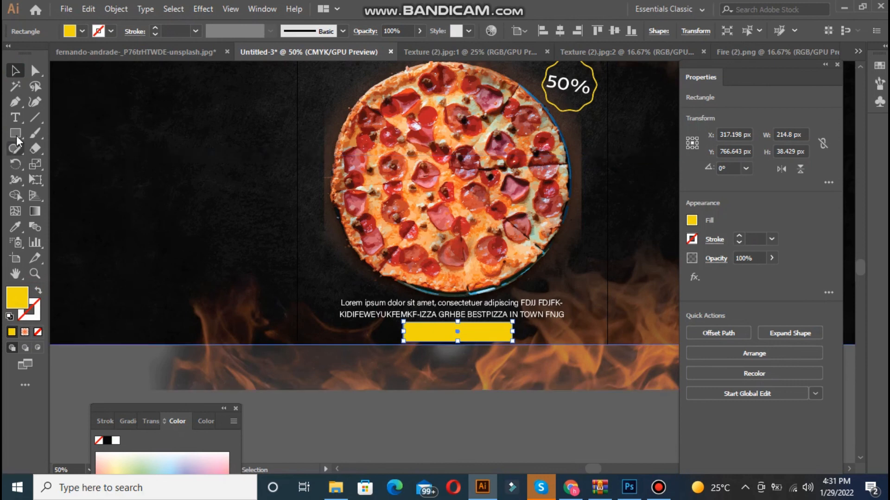
Add the black text "ORDER NOW" and place it over the yellow rectangle
{"action": "left_click", "coordinate": [15, 119]}
{"action": "left_click", "coordinate": [408, 323]}
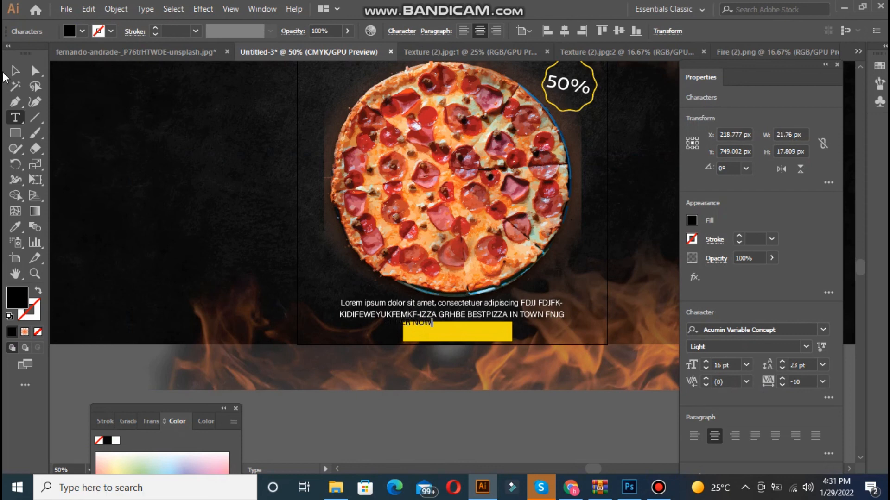
{"action": "left_click", "coordinate": [14, 72]}
{"action": "left_click_drag", "start_coordinate": [418, 326], "coordinate": [466, 335]}
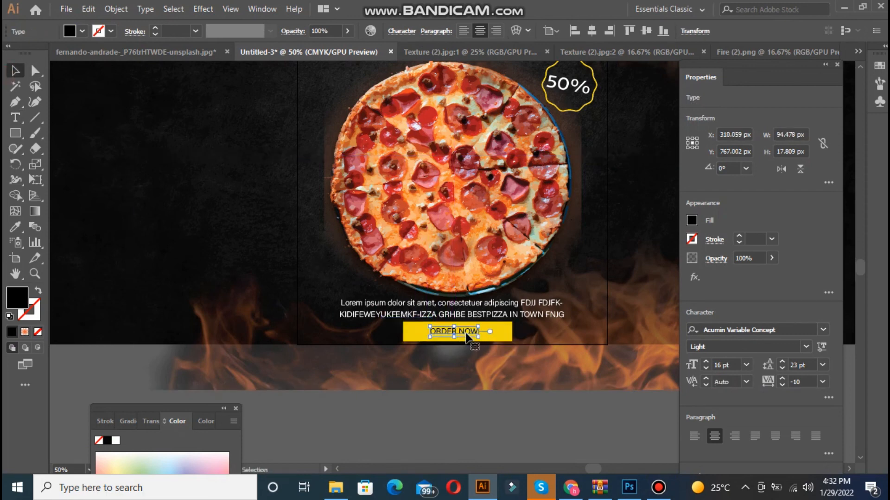
Set the "ORDER NOW" text to the Bold style at 27 pt
{"action": "left_click", "coordinate": [402, 33]}
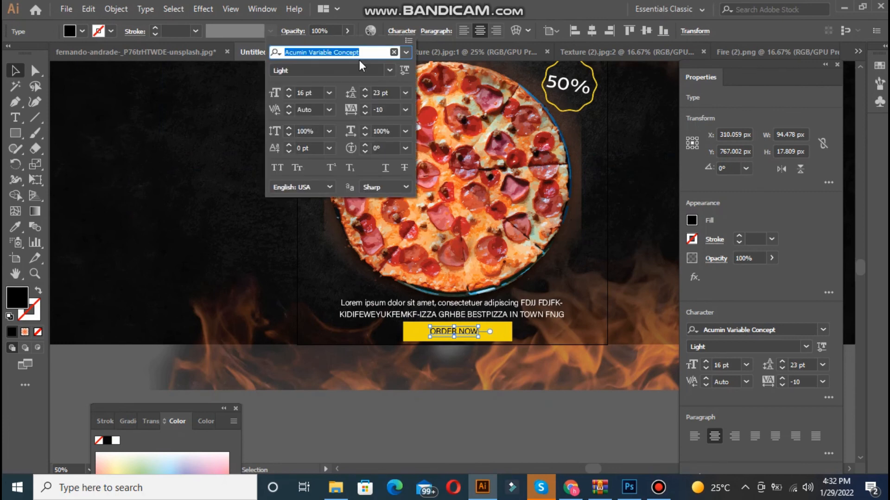
{"action": "left_click", "coordinate": [390, 71]}
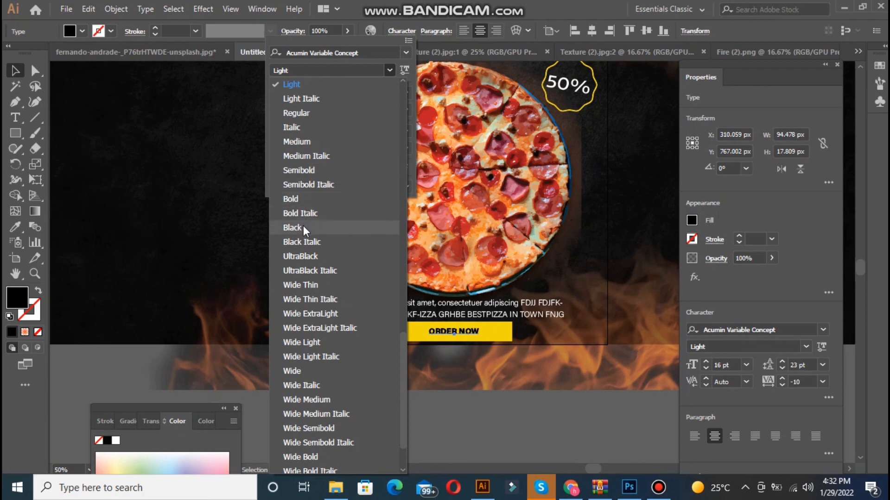
{"action": "left_click", "coordinate": [304, 202]}
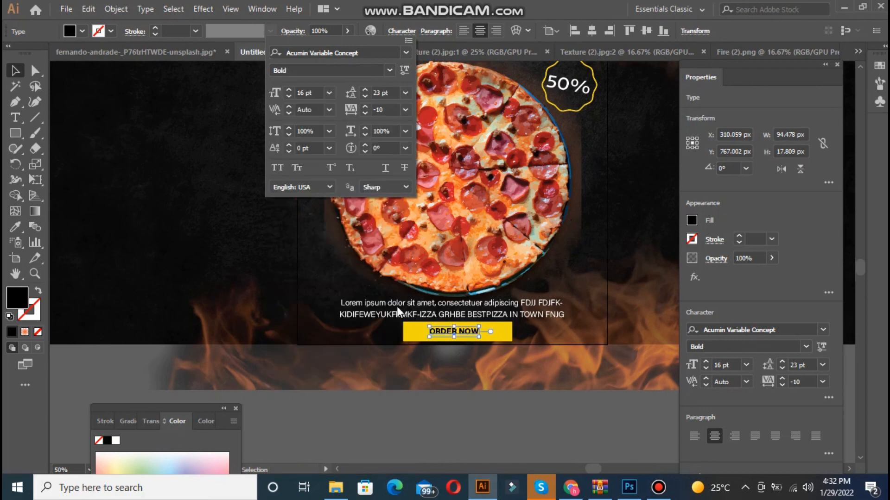
{"action": "left_click", "coordinate": [289, 90]}
{"action": "left_click", "coordinate": [288, 90]}
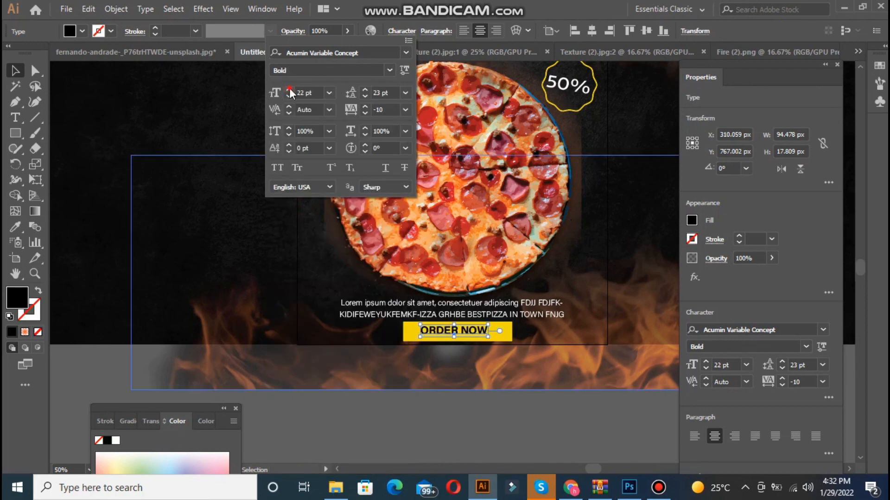
{"action": "left_click", "coordinate": [289, 90]}
{"action": "left_click", "coordinate": [288, 90]}
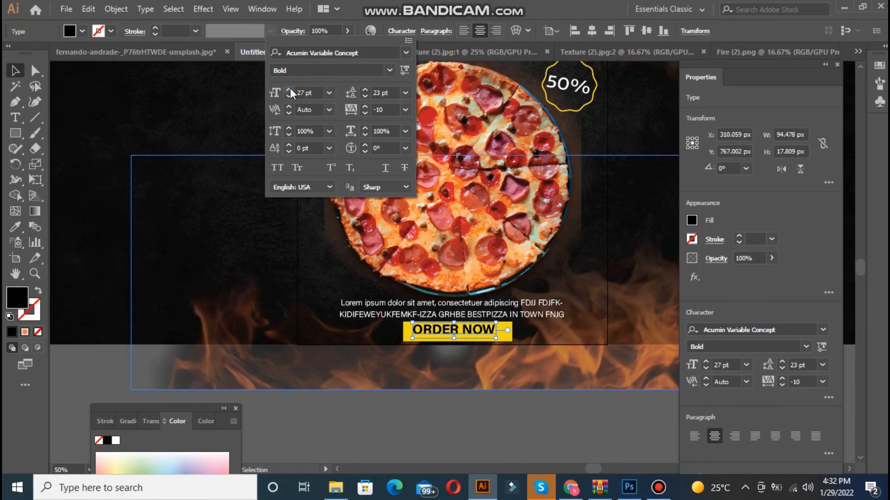
Change the button rectangle's fill to a slightly darker golden yellow
{"action": "left_click", "coordinate": [511, 338]}
{"action": "double_click", "coordinate": [509, 337]}
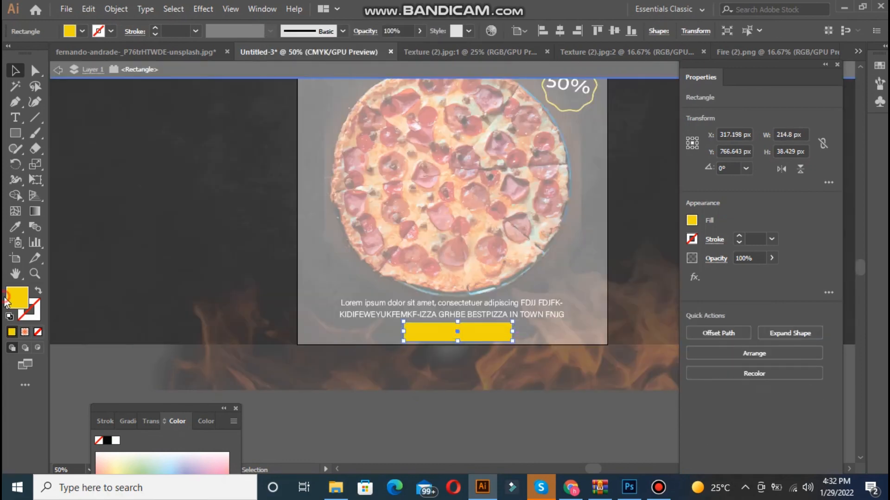
{"action": "double_click", "coordinate": [11, 299]}
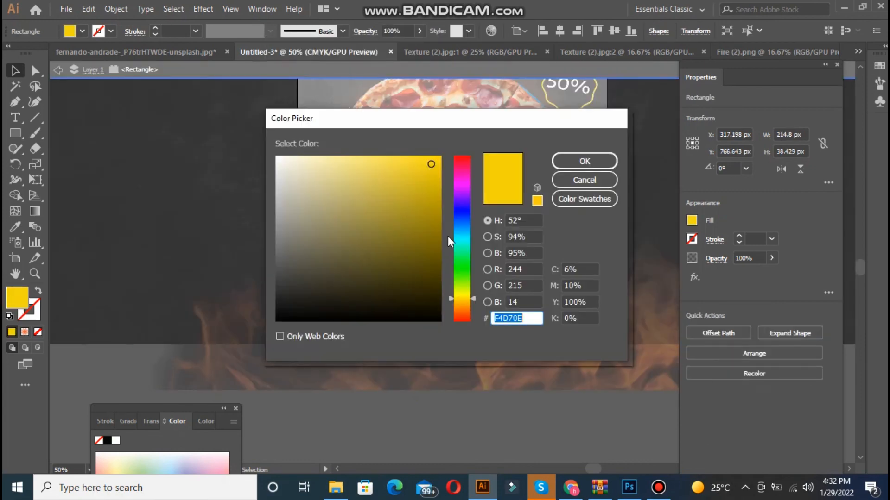
{"action": "mouse_move", "coordinate": [437, 191]}
{"action": "left_mouse_down"}
{"action": "mouse_move", "coordinate": [435, 218]}
{"action": "mouse_move", "coordinate": [439, 179]}
{"action": "left_mouse_up"}
{"action": "left_click", "coordinate": [575, 166]}
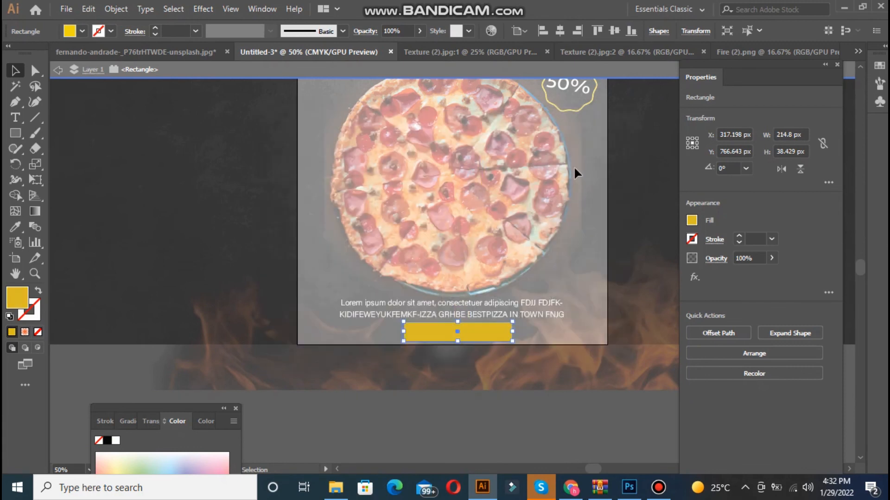
{"action": "left_click", "coordinate": [388, 426]}
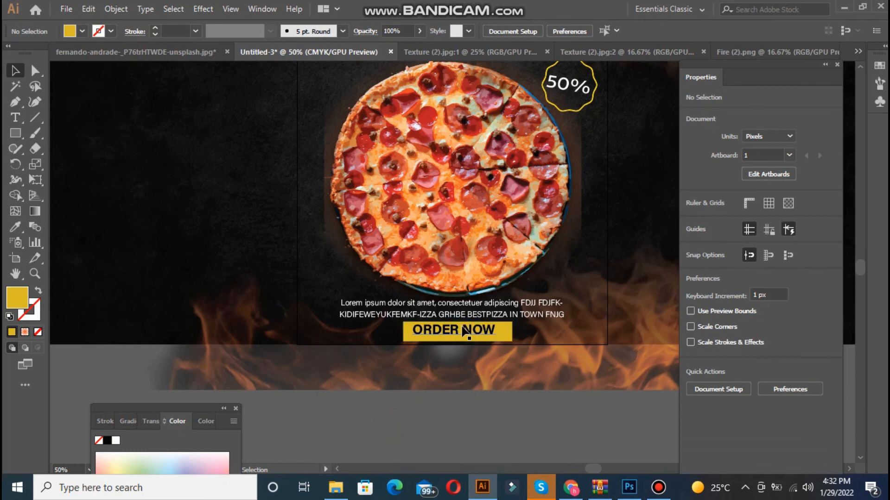
Align the "ORDER NOW" text and the button rectangle to each other by their vertical centers
{"action": "left_click", "coordinate": [475, 334]}
{"action": "left_click", "coordinate": [507, 338], "text": "shift"}
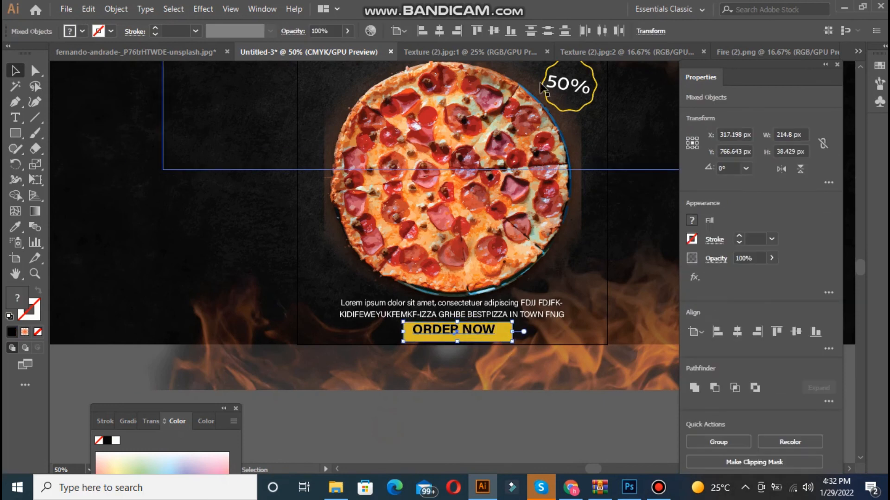
{"action": "left_click", "coordinate": [394, 33]}
{"action": "left_click", "coordinate": [396, 42]}
{"action": "left_click", "coordinate": [499, 38]}
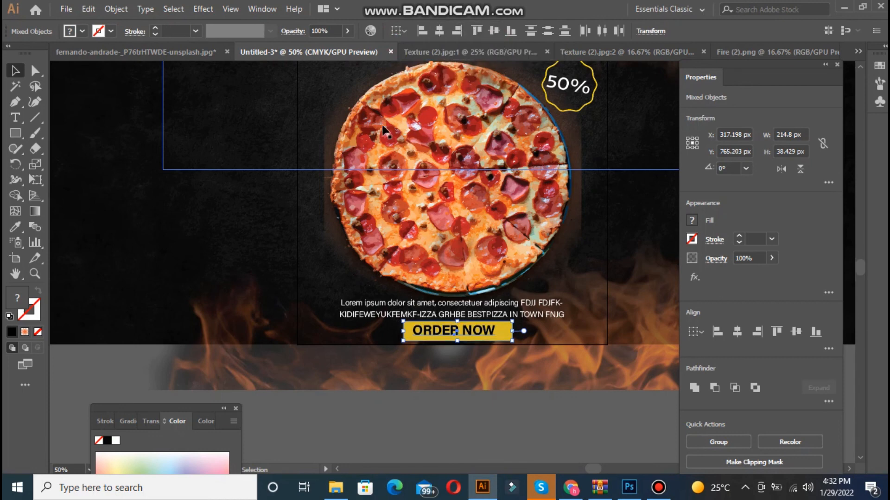
Center the "ORDER NOW" text and its rectangle horizontally on the artboard
{"action": "left_click", "coordinate": [400, 30]}
{"action": "left_click", "coordinate": [405, 76]}
{"action": "left_click", "coordinate": [439, 30]}
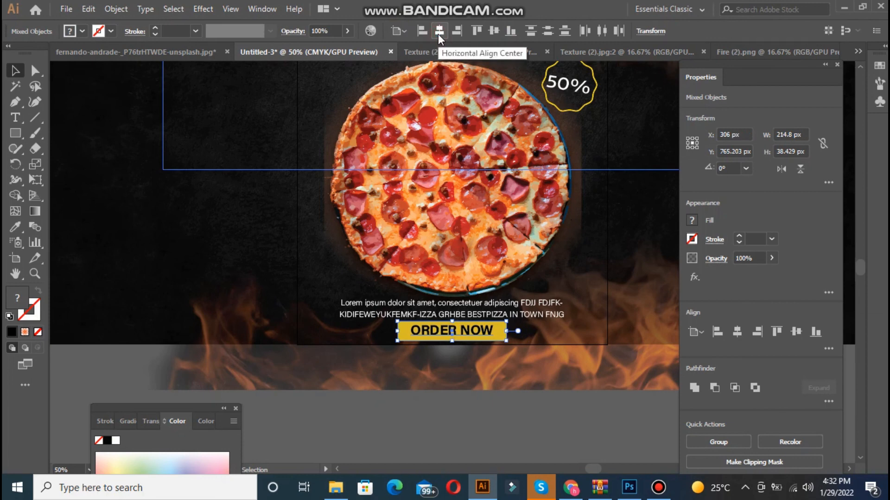
{"action": "left_click", "coordinate": [406, 398]}
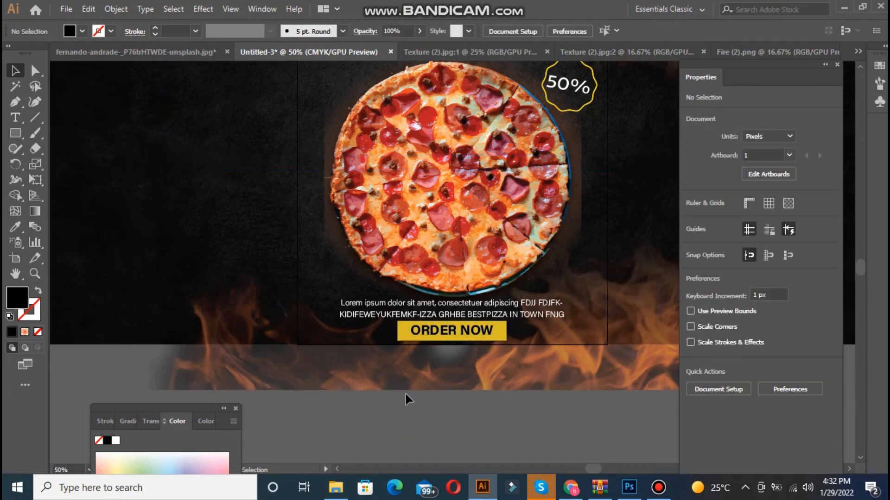
Round all four corners of the yellow "ORDER NOW" button rectangle fully into a pill shape
{"action": "left_click", "coordinate": [401, 330]}
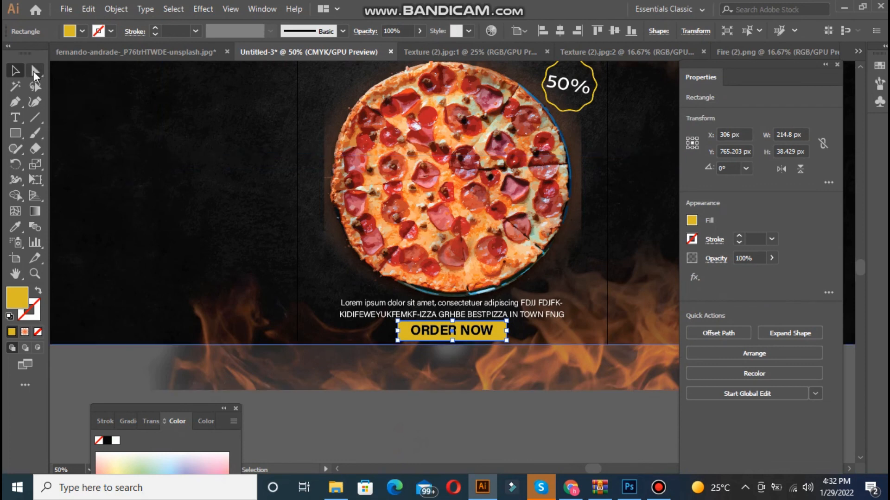
{"action": "left_click", "coordinate": [35, 72]}
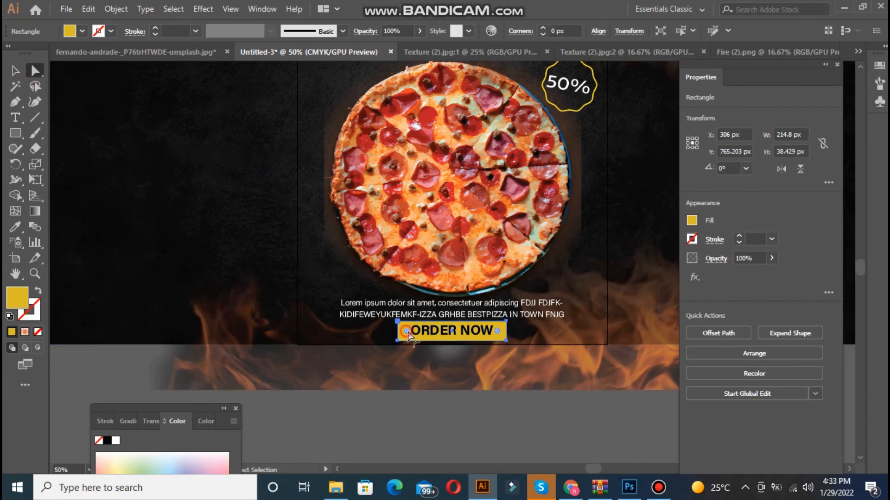
{"action": "left_click_drag", "start_coordinate": [406, 332], "coordinate": [414, 332]}
{"action": "left_click", "coordinate": [399, 422]}
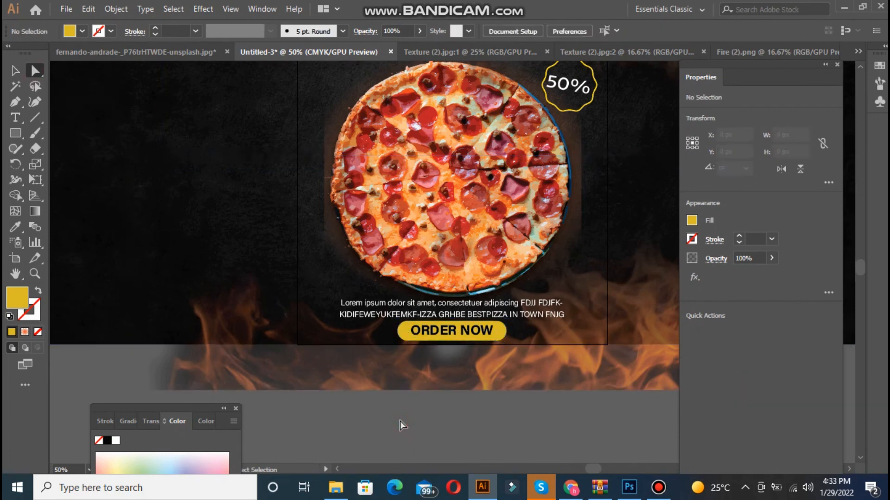
{"action": "left_click", "coordinate": [446, 341]}
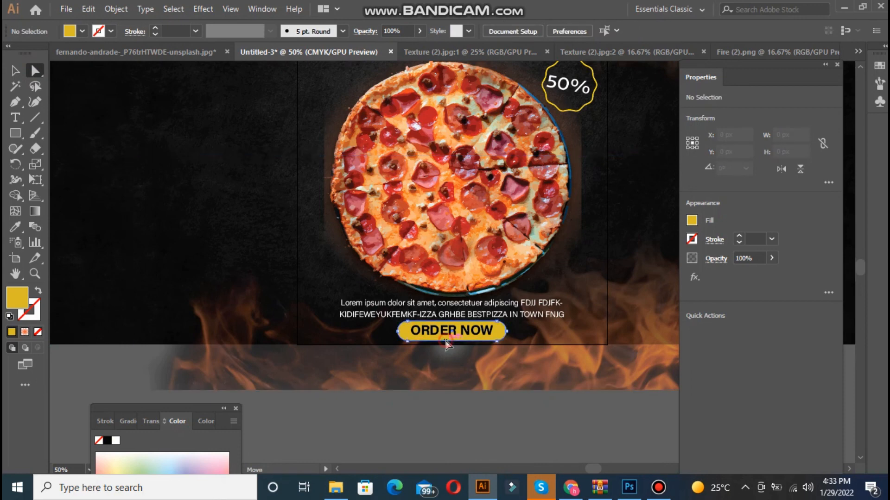
{"action": "left_click", "coordinate": [465, 306]}
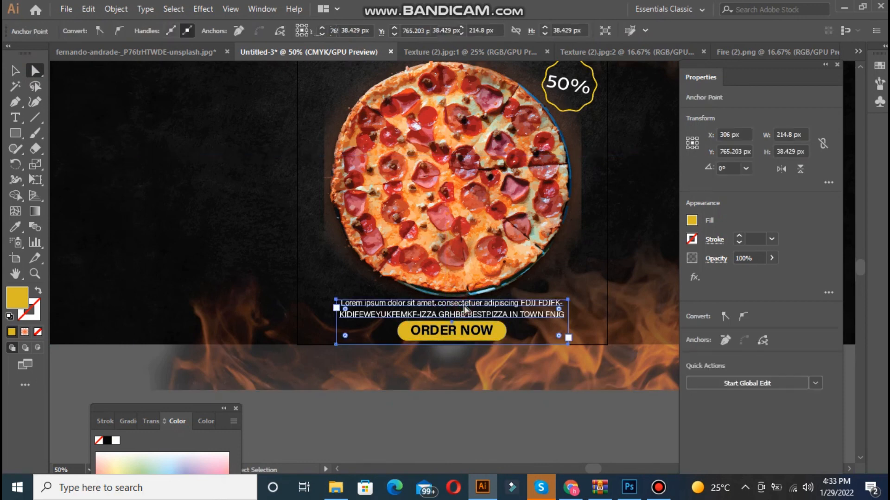
{"action": "left_click", "coordinate": [474, 423]}
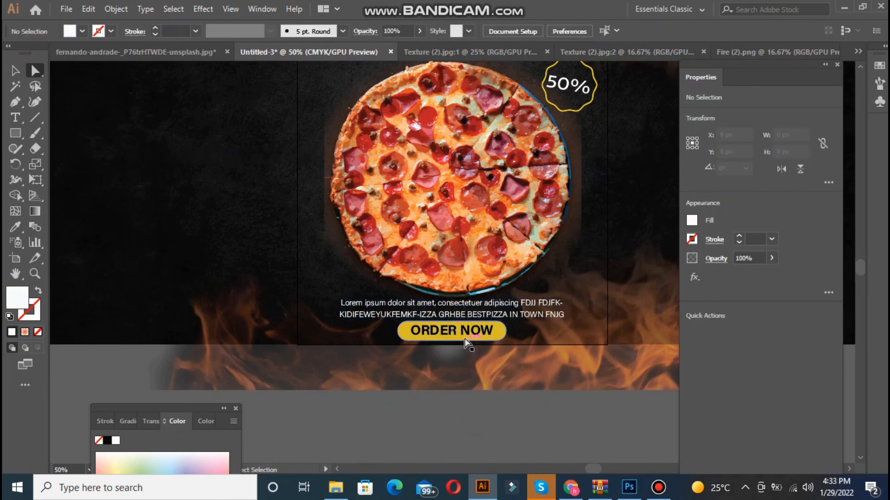
{"action": "left_click", "coordinate": [409, 403]}
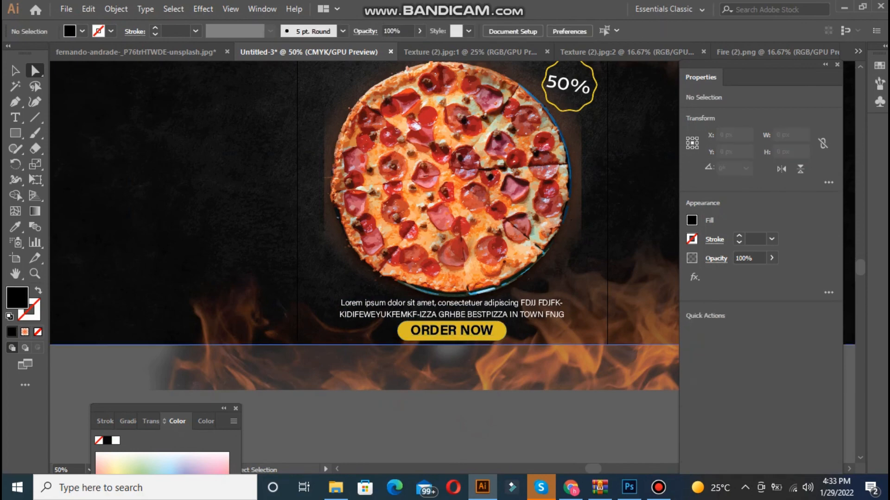
Close the Properties panel and draw a black rectangle about 612 × 792 px over all artwork, matching the artboard edges
{"action": "left_click", "coordinate": [836, 65]}
{"action": "key", "text": "ctrl+minus"}
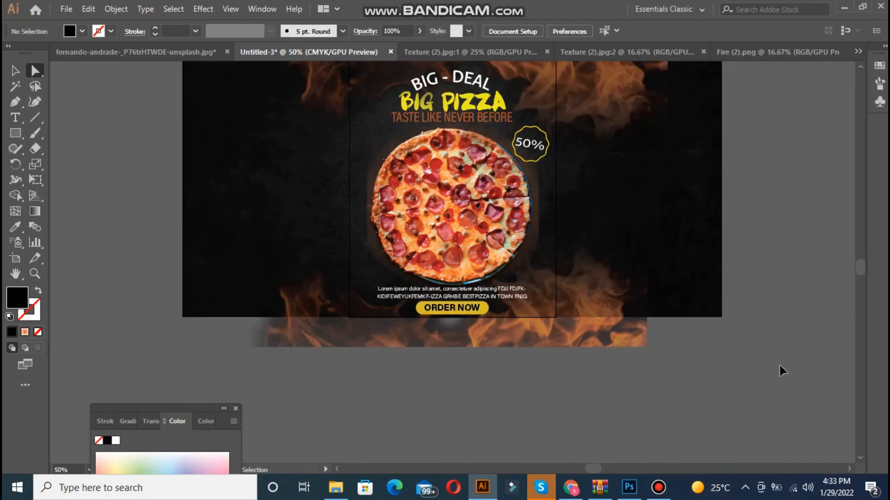
{"action": "key", "text": "ctrl+minus"}
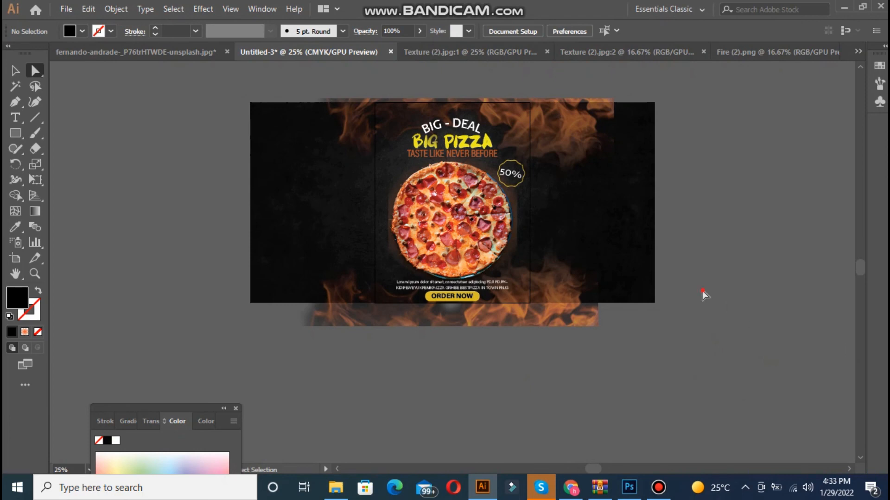
{"action": "left_click", "coordinate": [10, 73]}
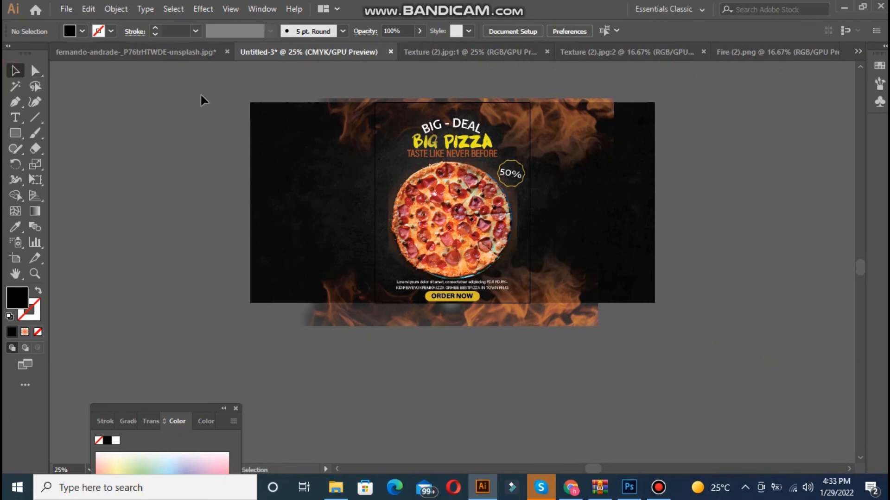
{"action": "key", "text": "m"}
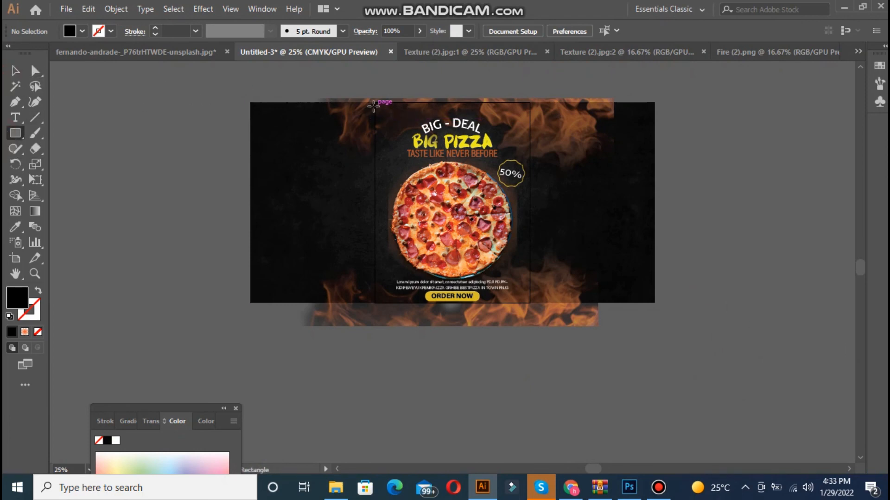
{"action": "left_click_drag", "start_coordinate": [375, 103], "coordinate": [529, 303]}
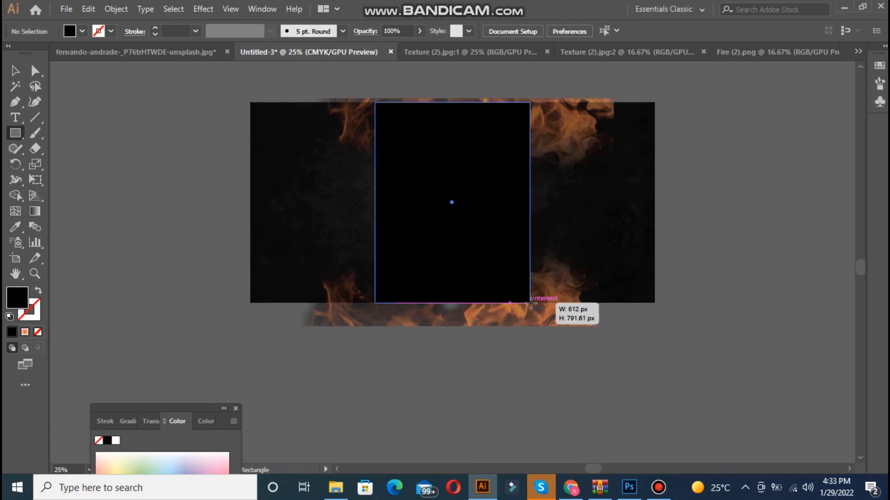
Make a clipping mask from all the artwork, with the artboard-sized rectangle as the clipping shape
{"action": "key", "text": "ctrl+a"}
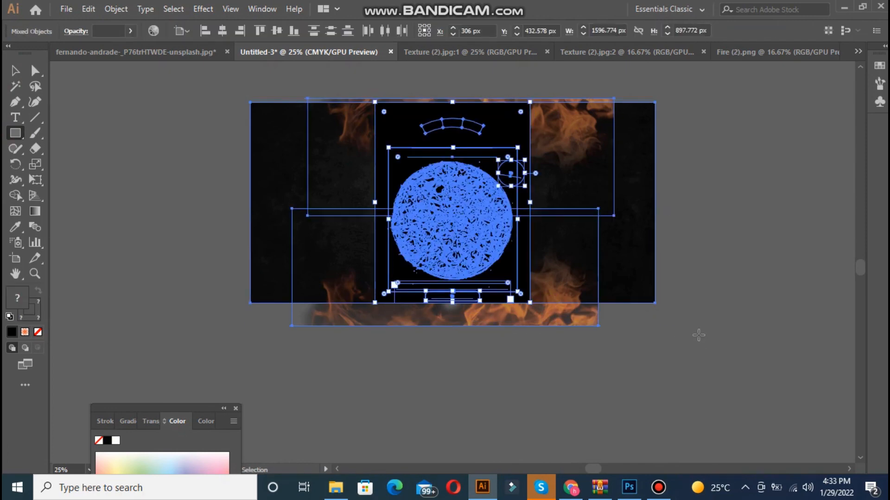
{"action": "right_click", "coordinate": [477, 223]}
{"action": "left_click", "coordinate": [564, 318]}
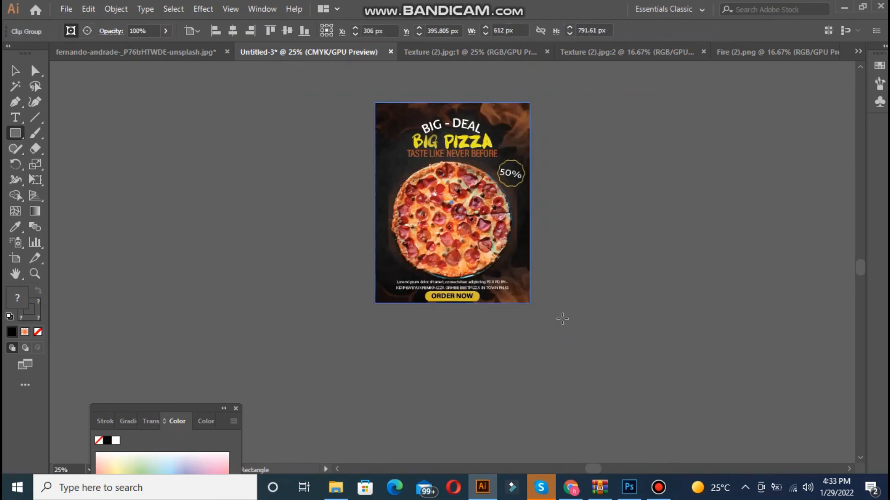
{"action": "key", "text": "ctrl+equal"}
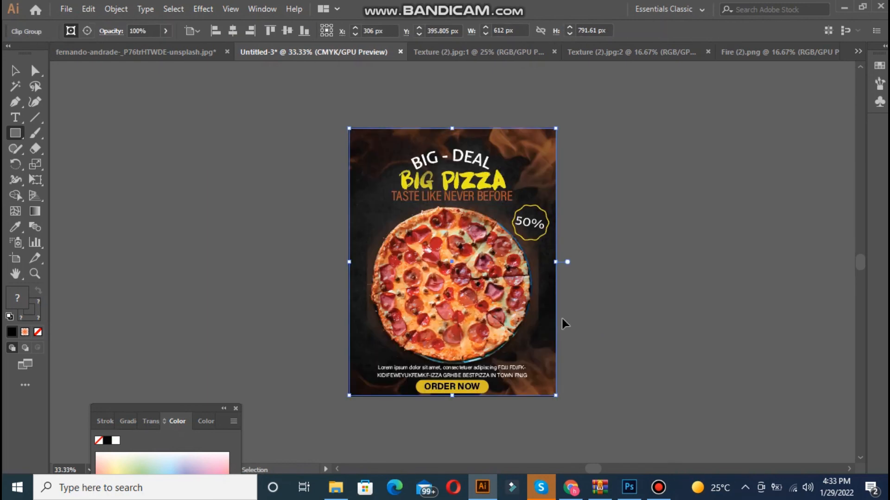